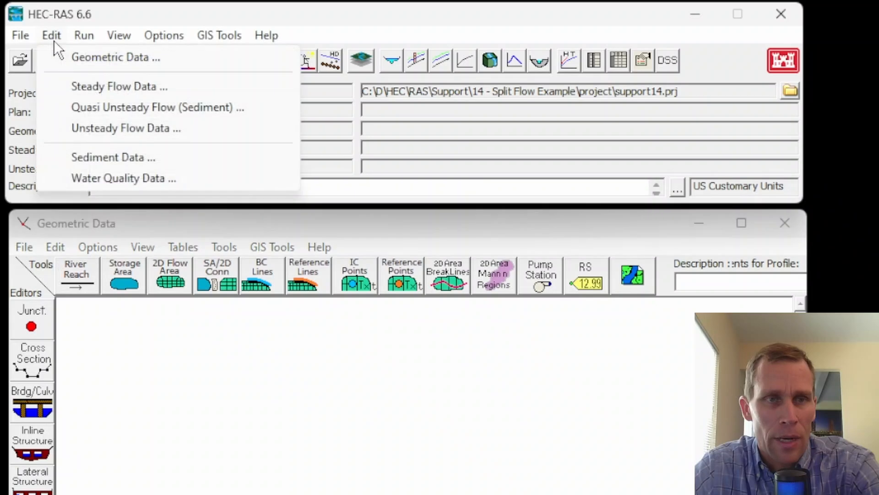
# Step: Open the geometric data and draw a gently curving river reach line running downstream from the schematic's upper left toward its lower middle
pyautogui.click(73, 57)
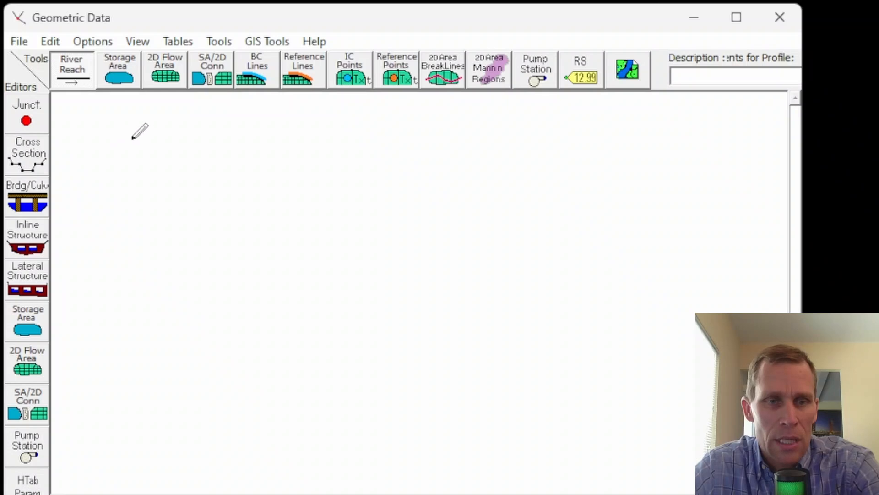
pyautogui.moveTo(134, 138)
pyautogui.mouseDown()
pyautogui.moveTo(175, 212)
pyautogui.moveTo(195, 344)
pyautogui.moveTo(253, 445)
pyautogui.mouseUp()
pyautogui.doubleClick(253, 447)
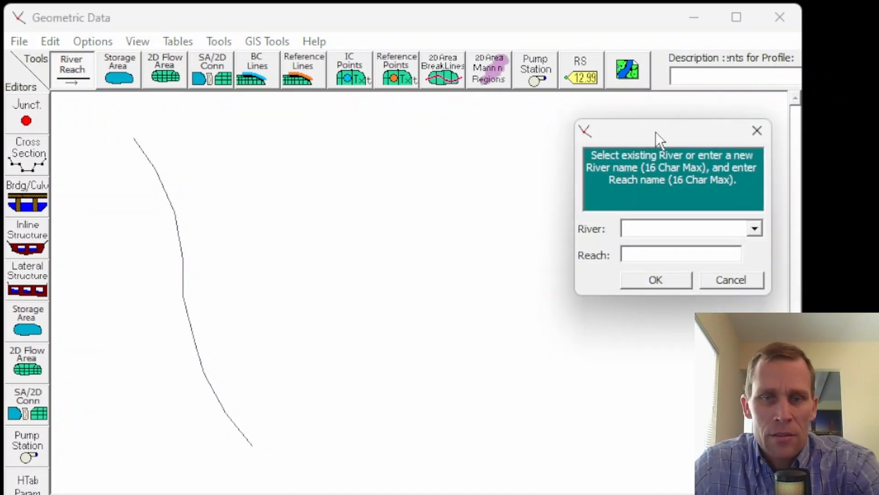
# Step: Name the drawn line's river riverA and its reach reach1
pyautogui.moveTo(656, 131); pyautogui.dragTo(321, 115)
pyautogui.write('river')
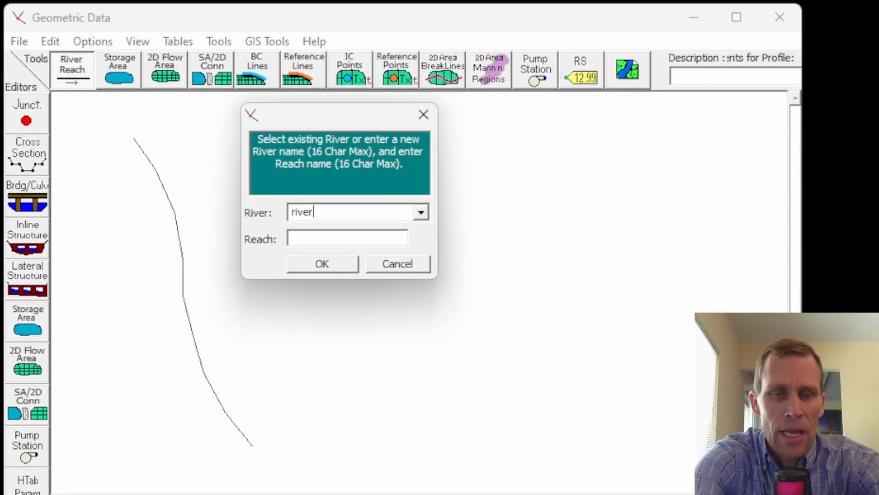
pyautogui.write('A')
pyautogui.press('Tab')
pyautogui.write('reach1')
pyautogui.press('Return')
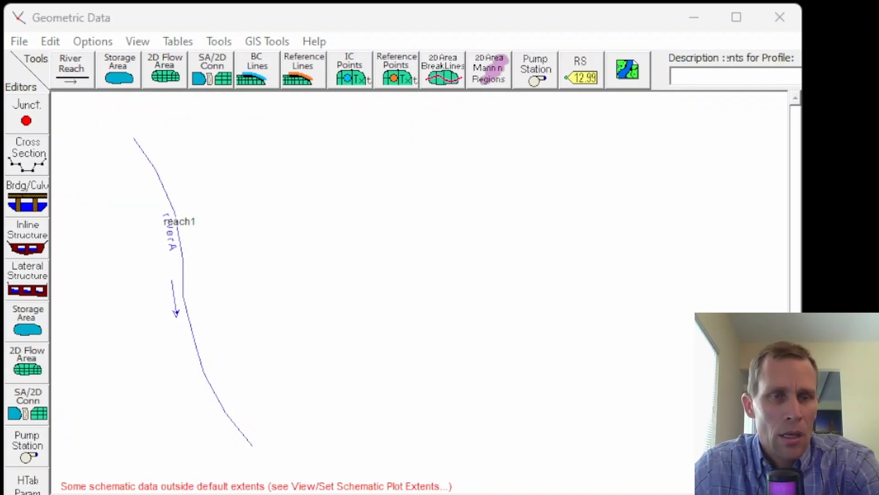
# Step: Add a new cross section at river station 0 in reach1 of riverA
pyautogui.click(27, 154)
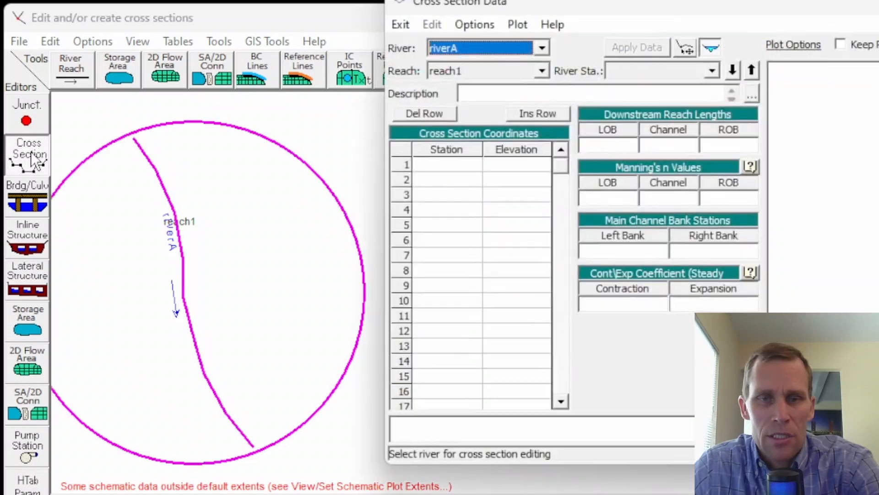
pyautogui.moveTo(604, 10); pyautogui.dragTo(483, 23)
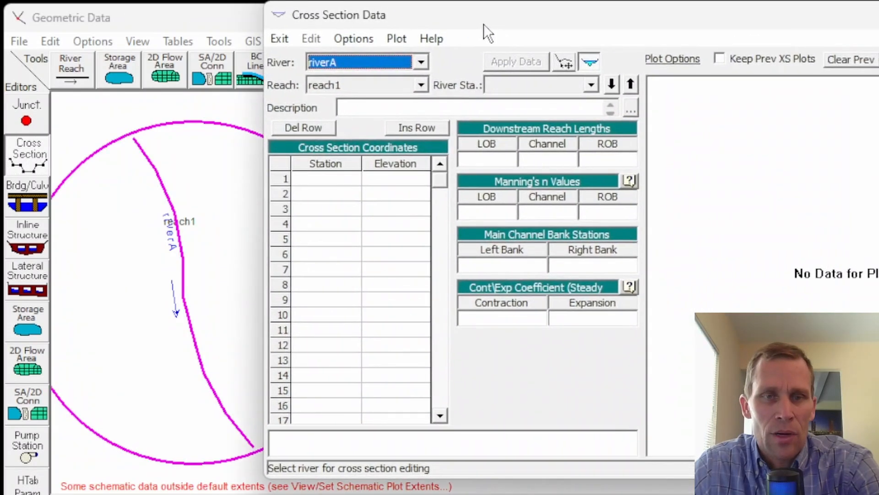
pyautogui.click(359, 40)
pyautogui.click(383, 61)
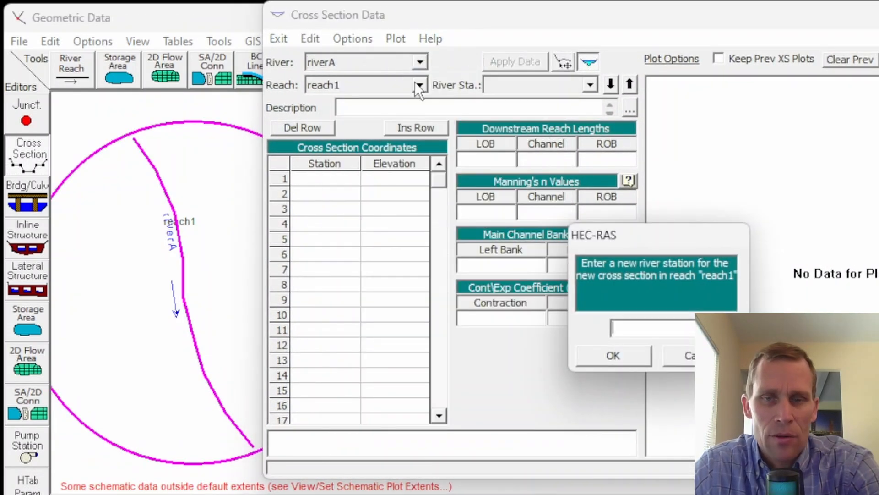
pyautogui.moveTo(644, 226); pyautogui.dragTo(430, 158)
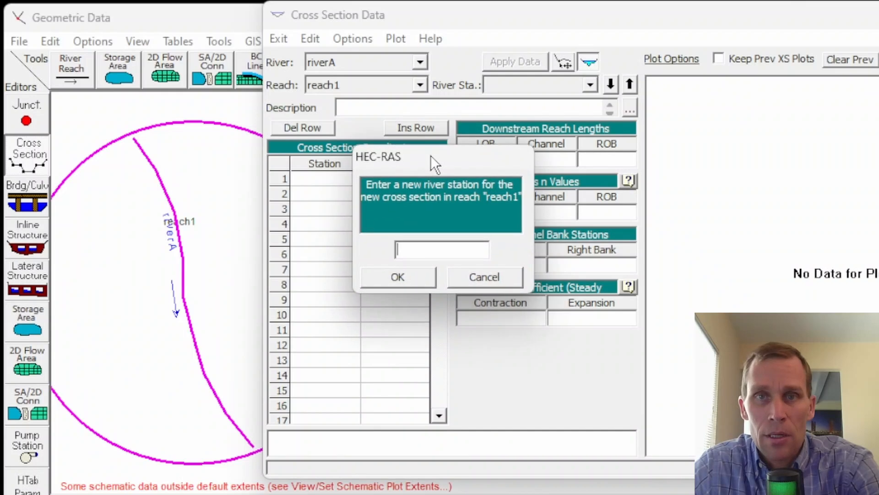
pyautogui.write('0')
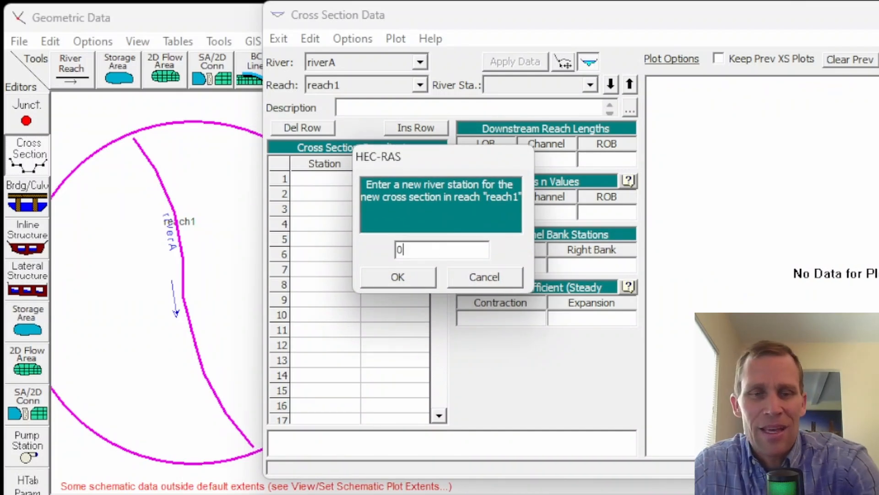
pyautogui.click(403, 273)
# Step: Paste eight cross-section points at stations 0 to 210 in 30 ft steps, with elevations 48, 40, 40, 32, 32, 40, 40, 48, and apply them
pyautogui.moveTo(348, 179); pyautogui.dragTo(378, 340)
pyautogui.hotkey('ctrl', 'v')
pyautogui.click(338, 224)
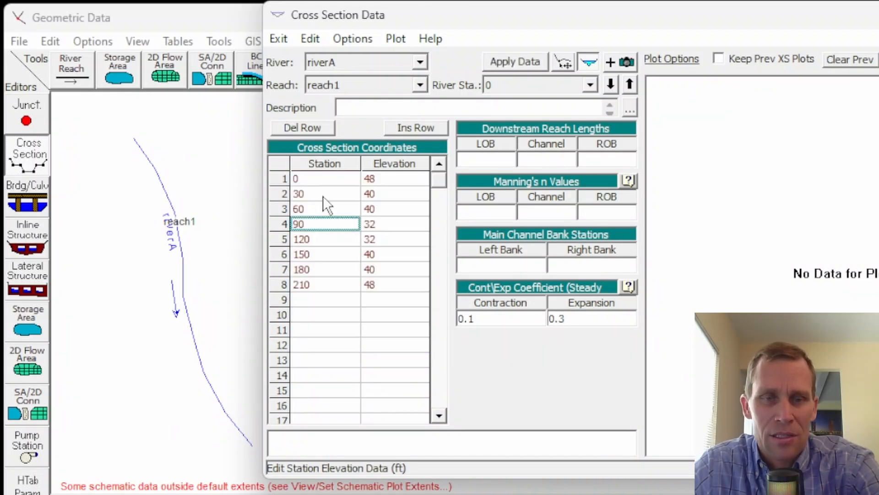
pyautogui.moveTo(310, 180); pyautogui.dragTo(374, 270)
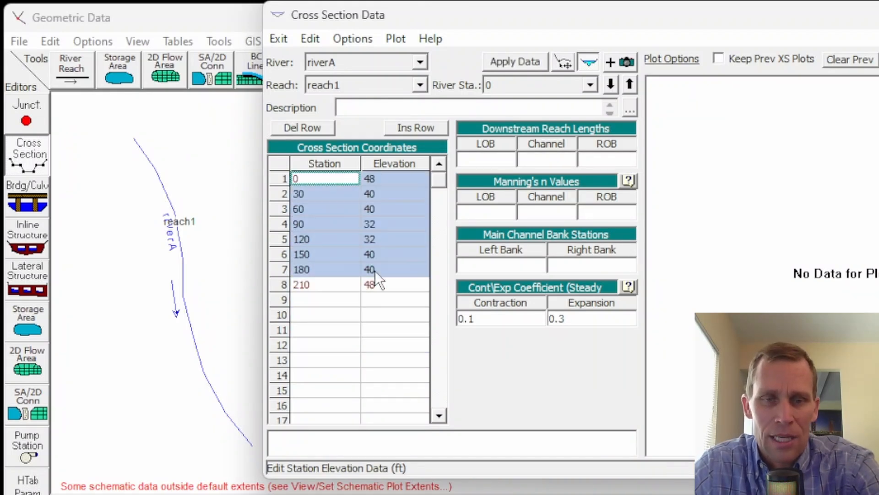
pyautogui.click(328, 279)
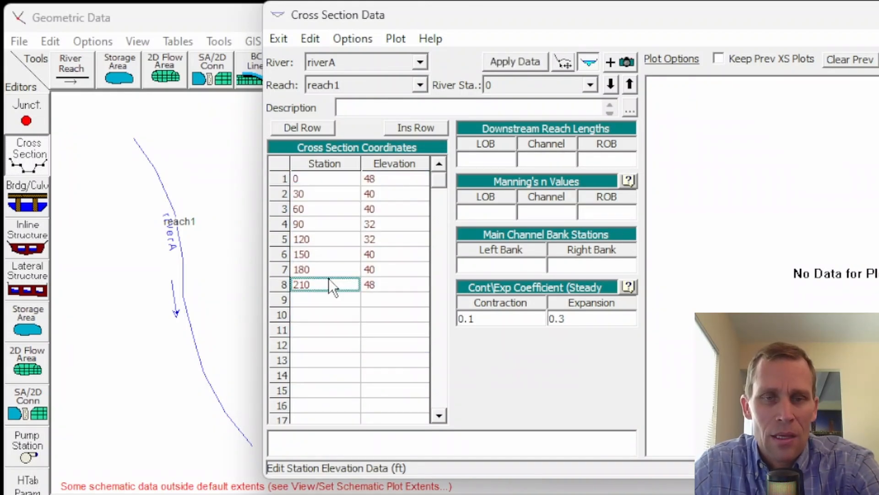
pyautogui.click(515, 60)
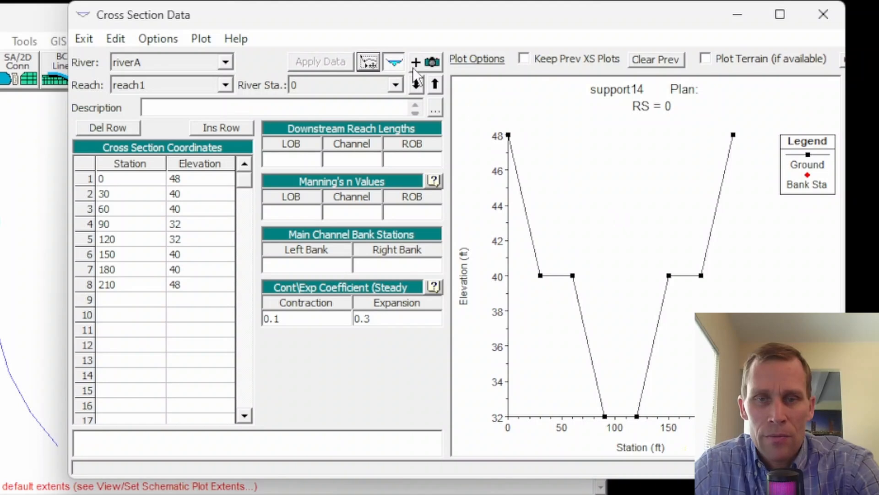
# Step: Hide the cross-section plot and show it again
pyautogui.click(393, 62)
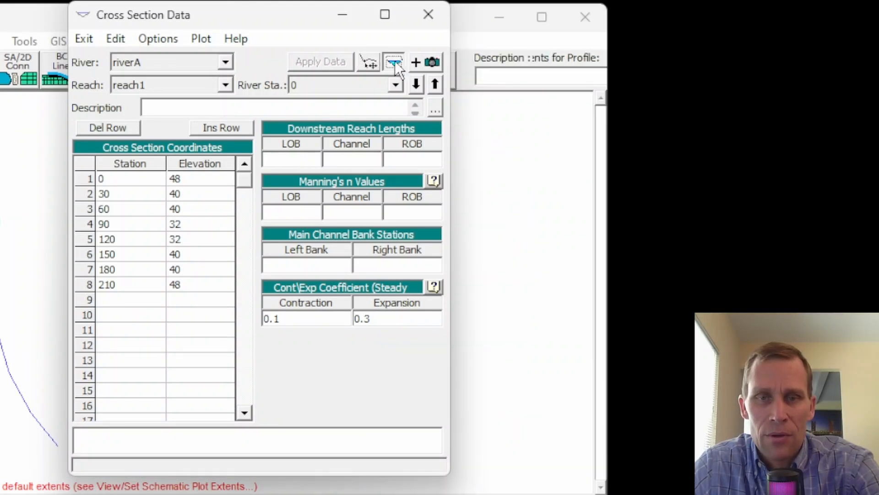
pyautogui.click(395, 61)
pyautogui.click(394, 59)
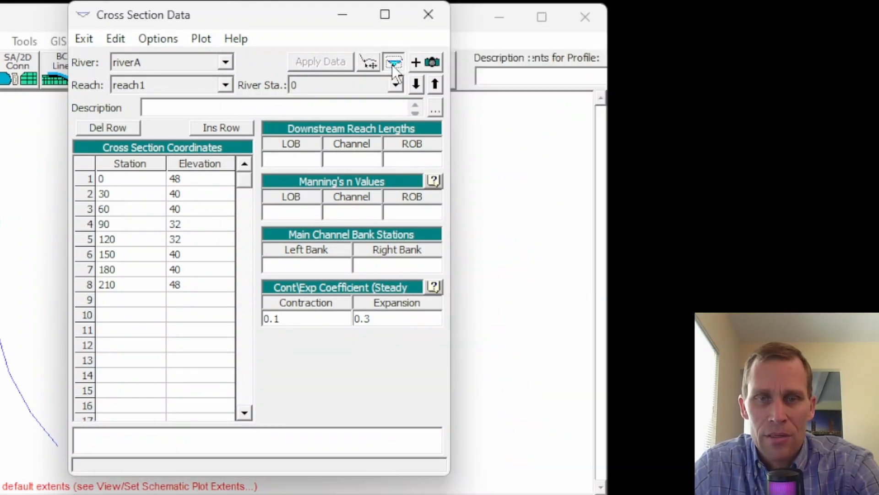
pyautogui.click(393, 63)
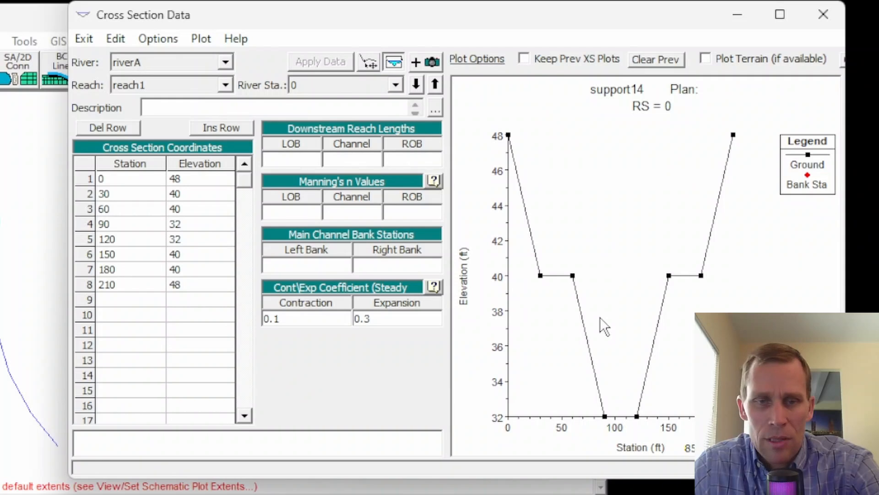
# Step: Set the downstream reach lengths of river station 0 to 0 for the left overbank, channel and right overbank
pyautogui.click(295, 159)
pyautogui.write('0')
pyautogui.press('Tab')
pyautogui.write('0')
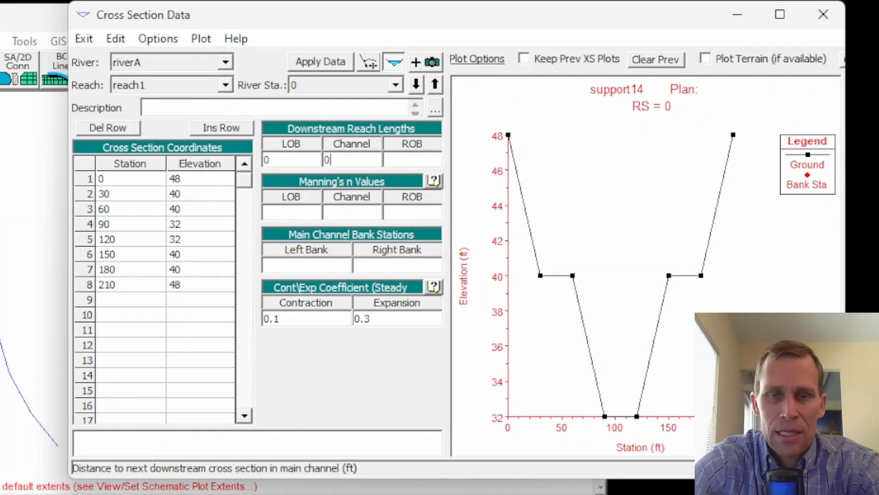
pyautogui.press('Tab')
pyautogui.write('0')
pyautogui.press('Tab')
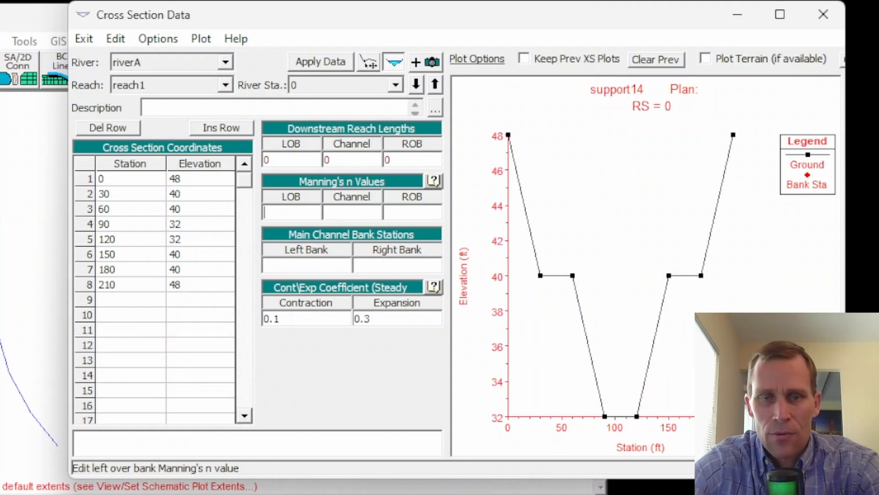
# Step: Set Manning's n to 0.05 for the left overbank, 0.03 for the channel and 0.05 for the right overbank
pyautogui.write('0.05')
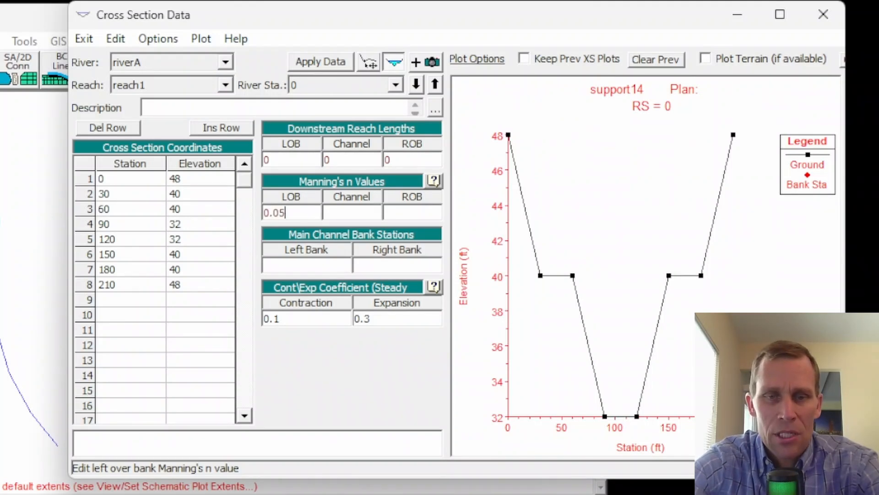
pyautogui.press('Tab')
pyautogui.write('0.03')
pyautogui.press('Tab')
pyautogui.write('0.')
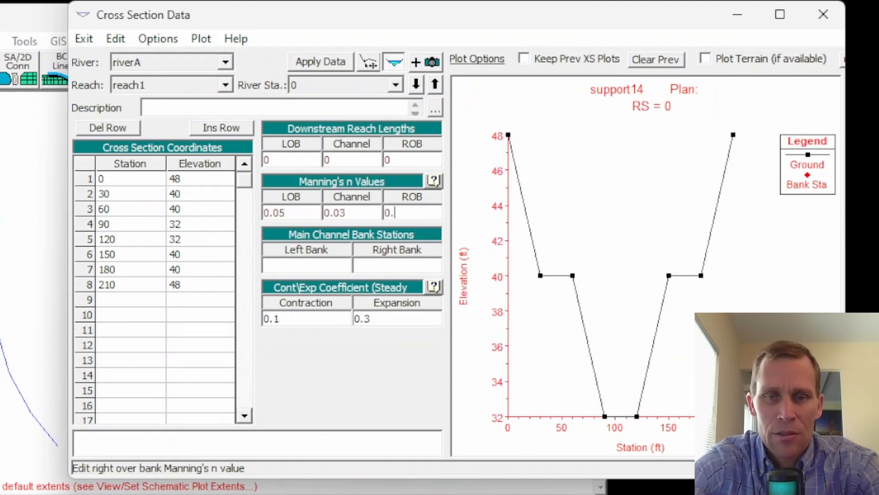
pyautogui.write('05')
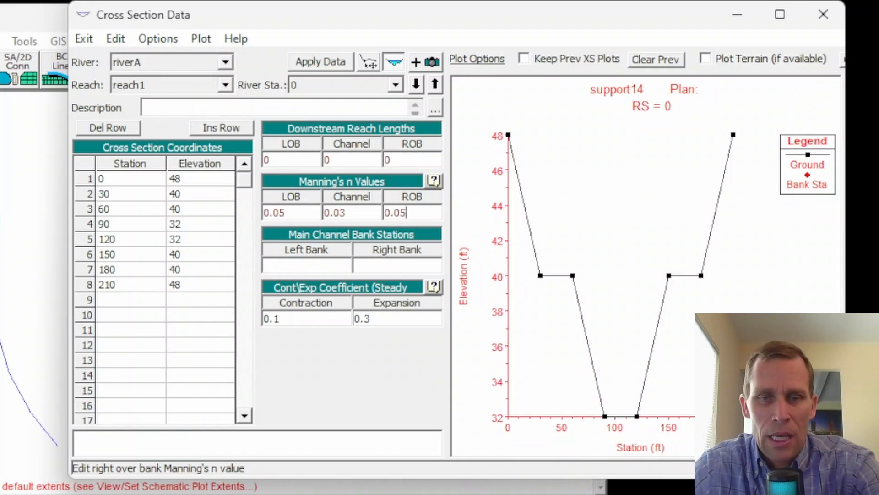
# Step: Set the main channel bank stations to 60 for the left bank and 150 for the right, and apply the data
pyautogui.click(305, 265)
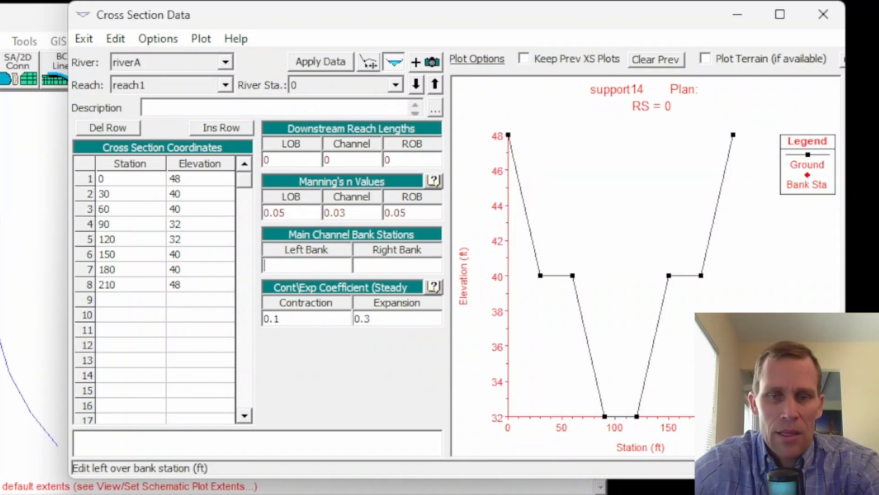
pyautogui.write('60')
pyautogui.press('Tab')
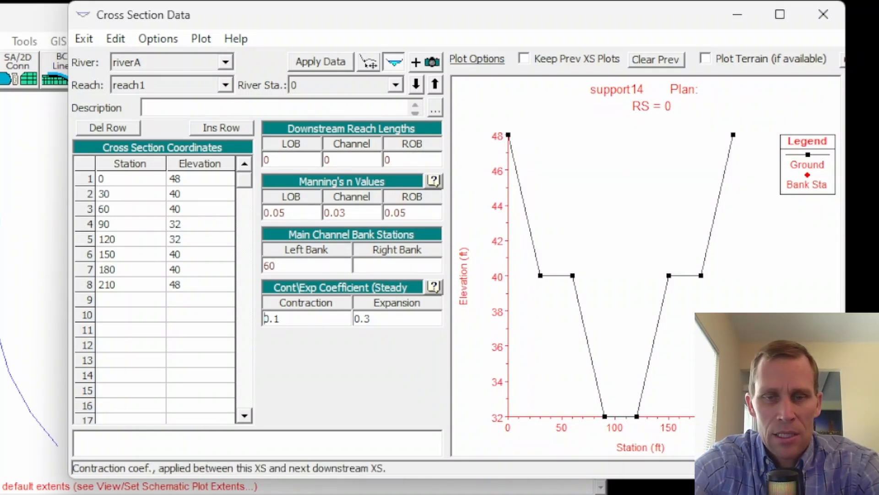
pyautogui.click(397, 265)
pyautogui.write('150')
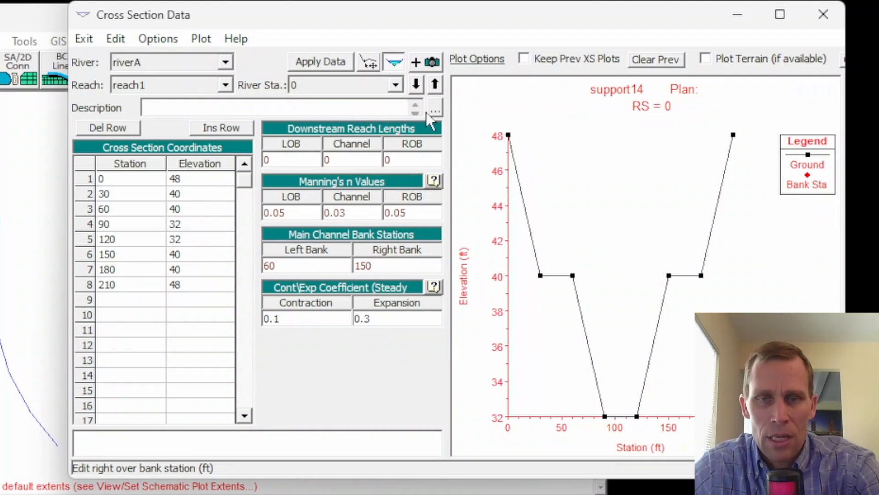
pyautogui.click(320, 58)
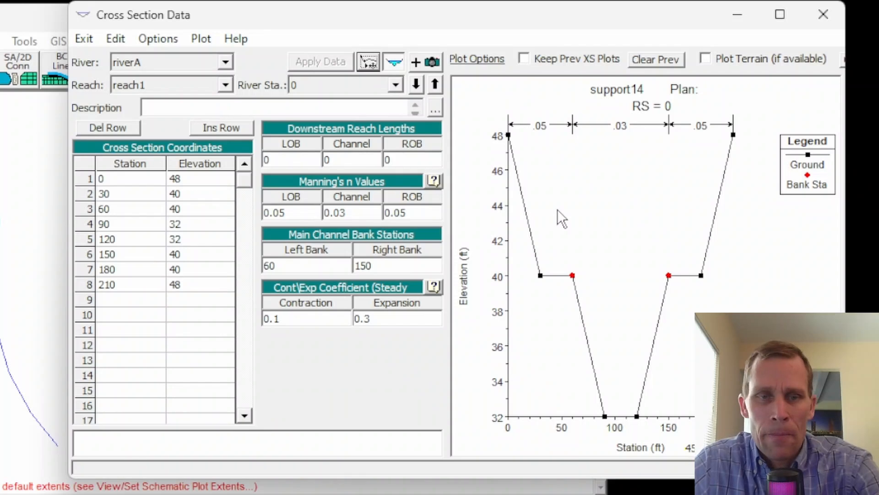
# Step: Copy the current cross section to a new river station 1000 in reach1 of riverA
pyautogui.moveTo(283, 22); pyautogui.dragTo(321, 24)
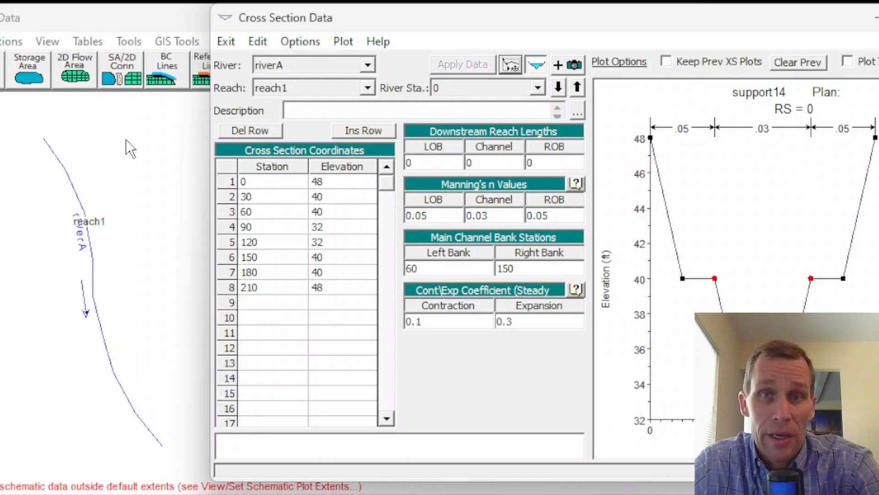
pyautogui.click(303, 43)
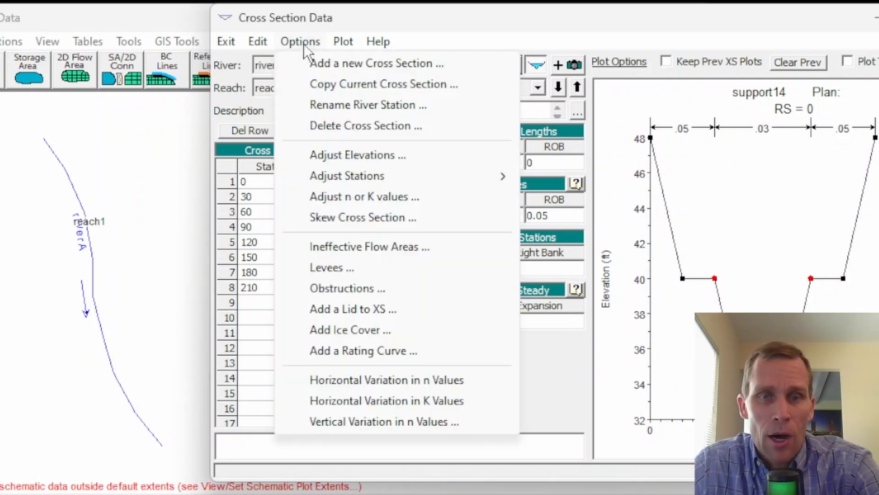
pyautogui.click(329, 85)
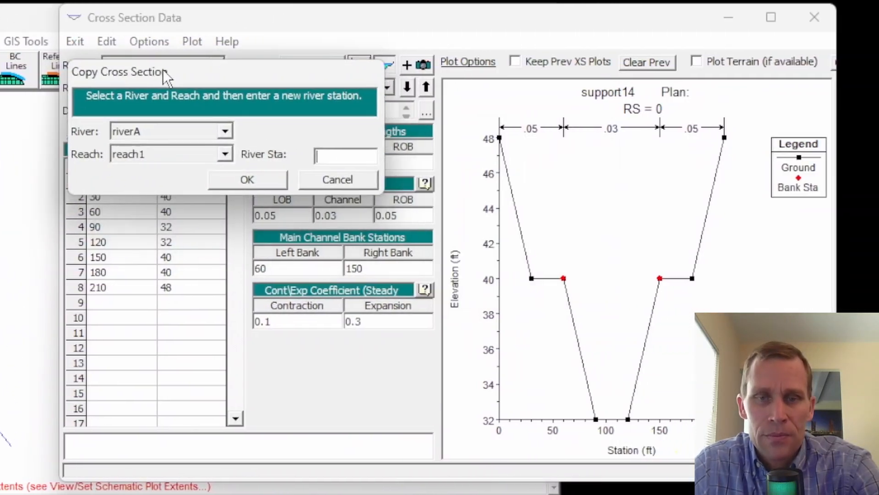
pyautogui.write('1000')
pyautogui.doubleClick(359, 157)
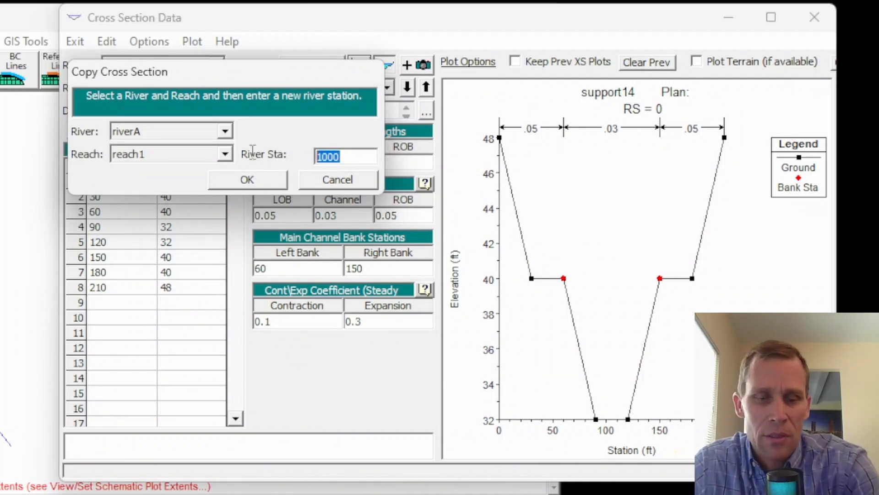
pyautogui.click(230, 181)
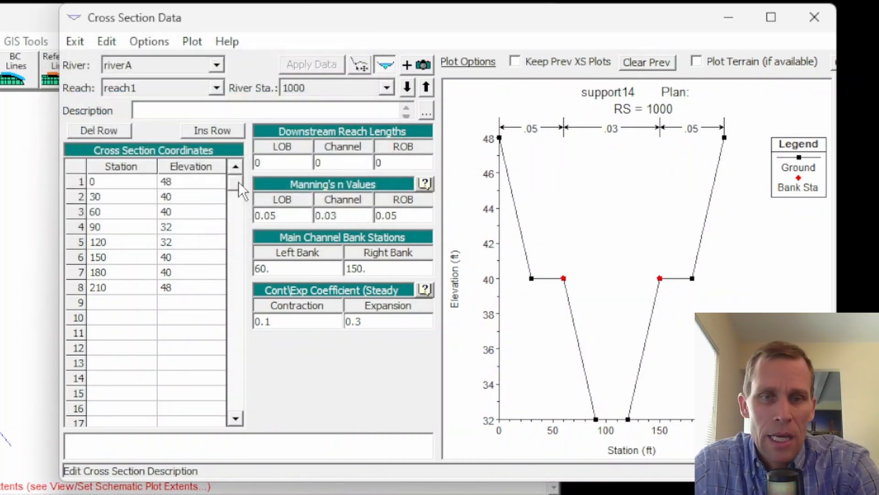
# Step: Compare the cross sections at river stations 0 and 1000, ending on station 1000
pyautogui.click(387, 90)
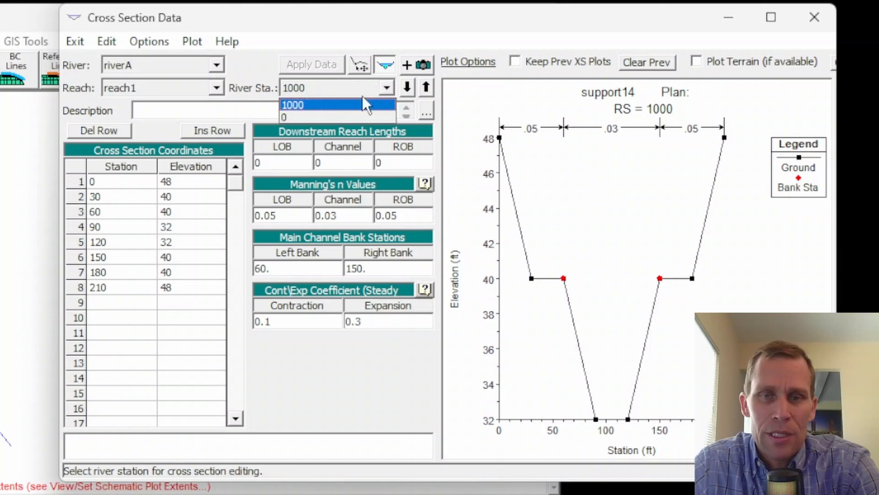
pyautogui.click(348, 115)
pyautogui.click(387, 88)
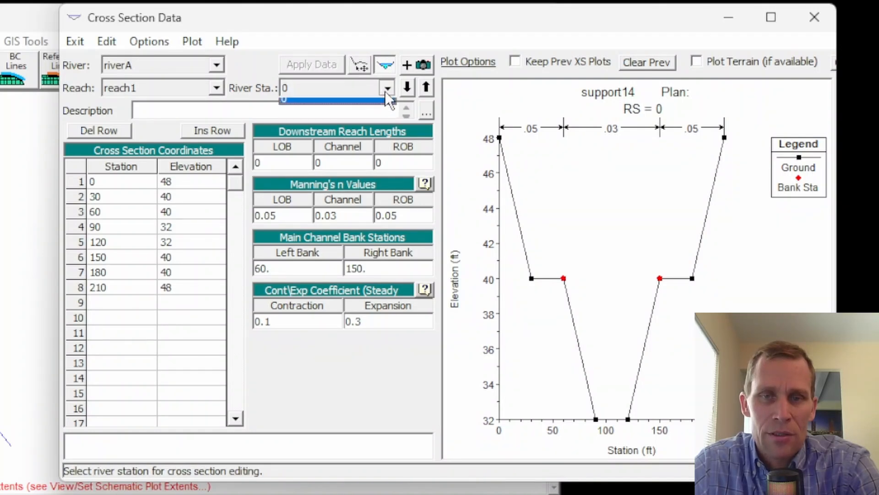
pyautogui.click(347, 105)
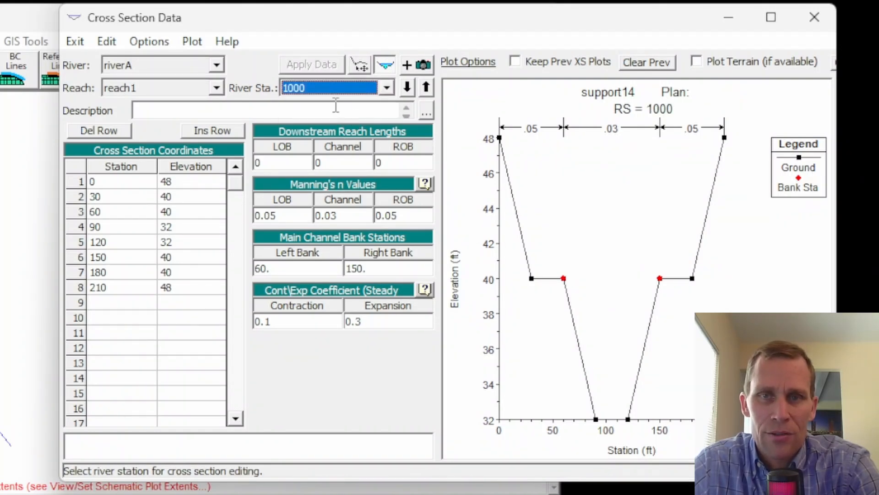
# Step: Set the downstream reach lengths at river station 1000 to 1000 for the left overbank, channel and right overbank
pyautogui.moveTo(288, 24); pyautogui.dragTo(277, 23)
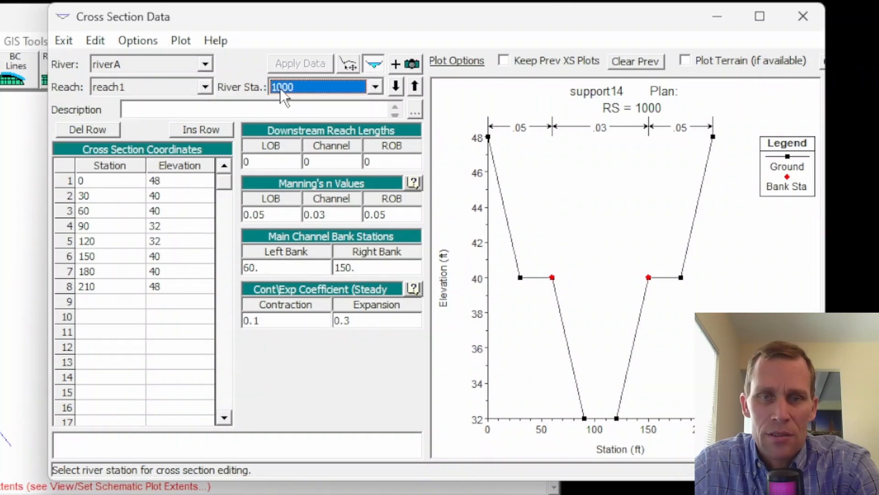
pyautogui.click(269, 161)
pyautogui.write('1000')
pyautogui.click(316, 162)
pyautogui.write('1000')
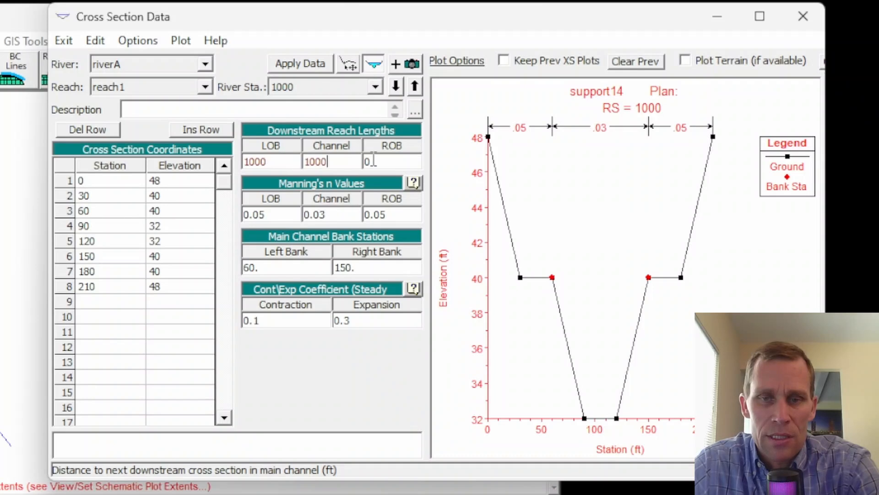
pyautogui.click(374, 160)
pyautogui.write('1000')
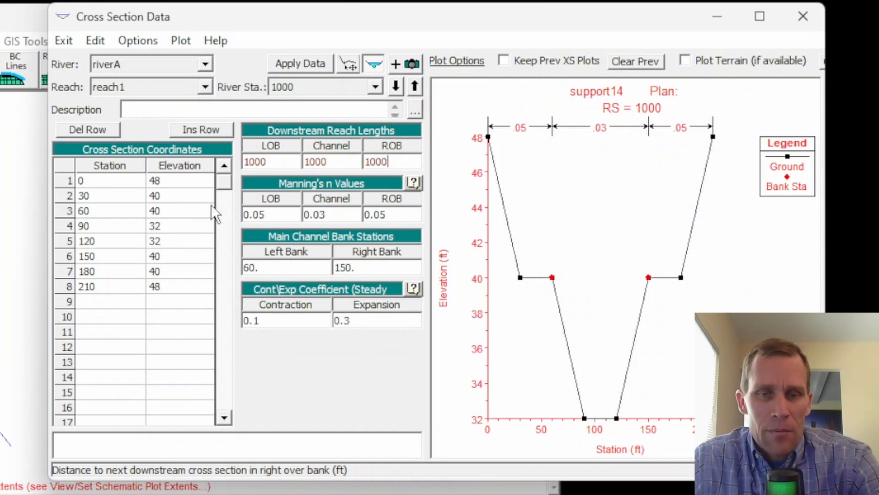
# Step: Examine the elevation values of the cross section at river station 1000, including the channel bottom points
pyautogui.moveTo(167, 182); pyautogui.dragTo(172, 287)
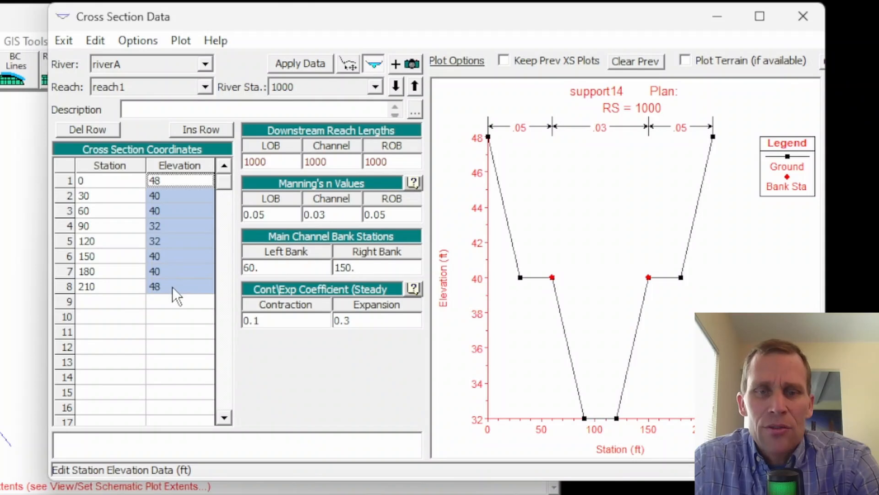
pyautogui.click(171, 182)
pyautogui.moveTo(169, 227); pyautogui.dragTo(158, 239)
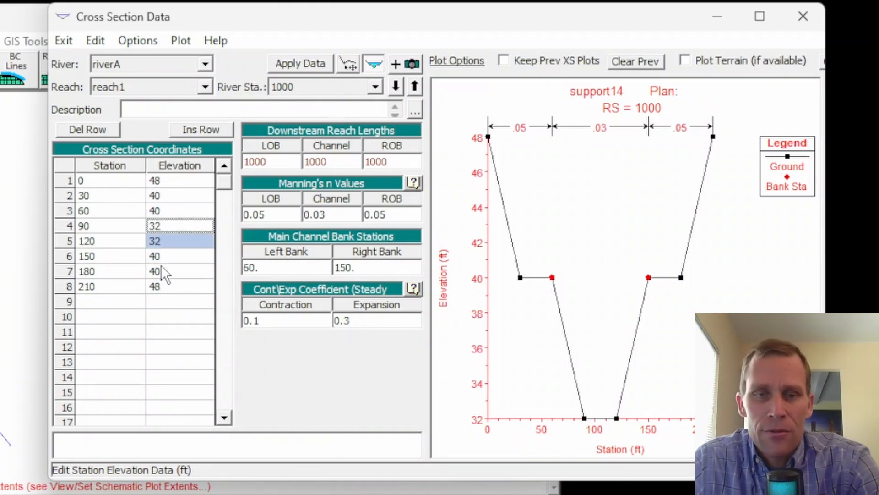
pyautogui.click(168, 194)
pyautogui.moveTo(166, 179); pyautogui.dragTo(175, 286)
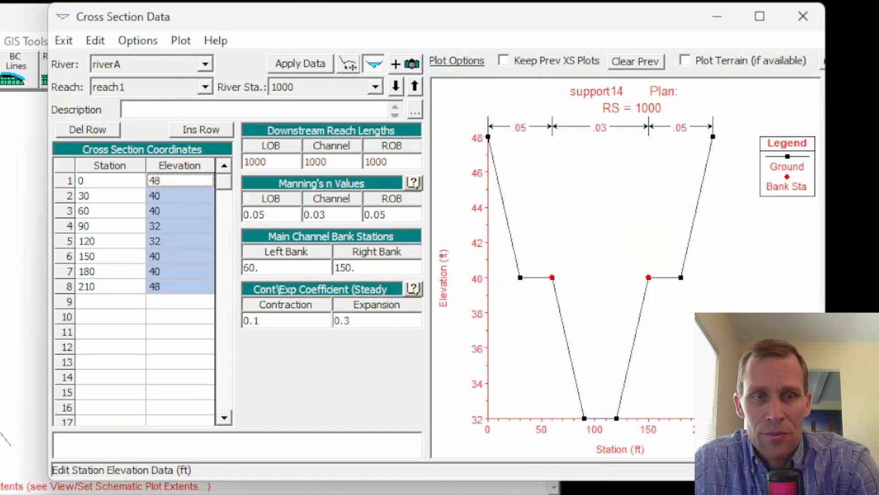
pyautogui.click(164, 181)
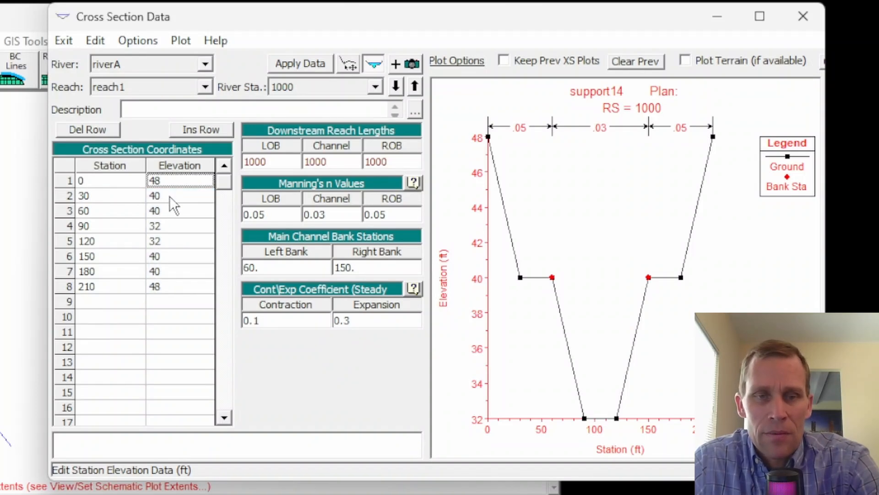
pyautogui.click(168, 226)
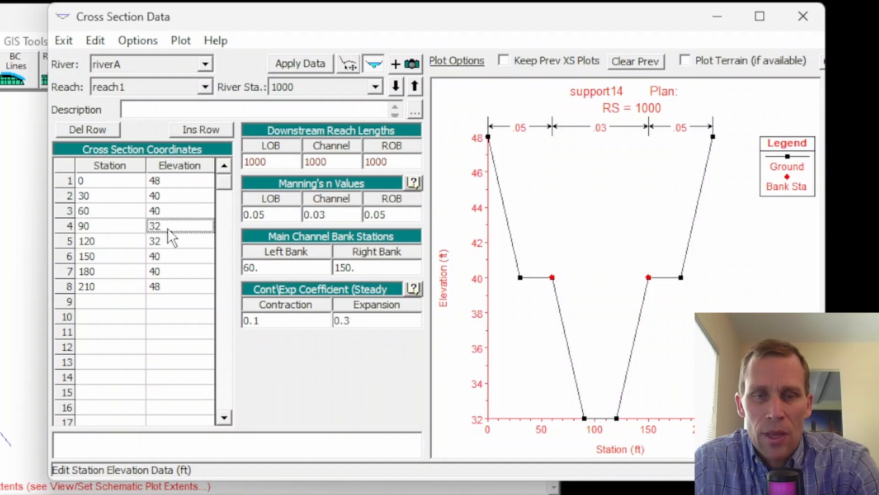
# Step: Raise all elevations of the cross section at river station 1000 by 2 ft, apply the data and close the cross section editor
pyautogui.click(144, 41)
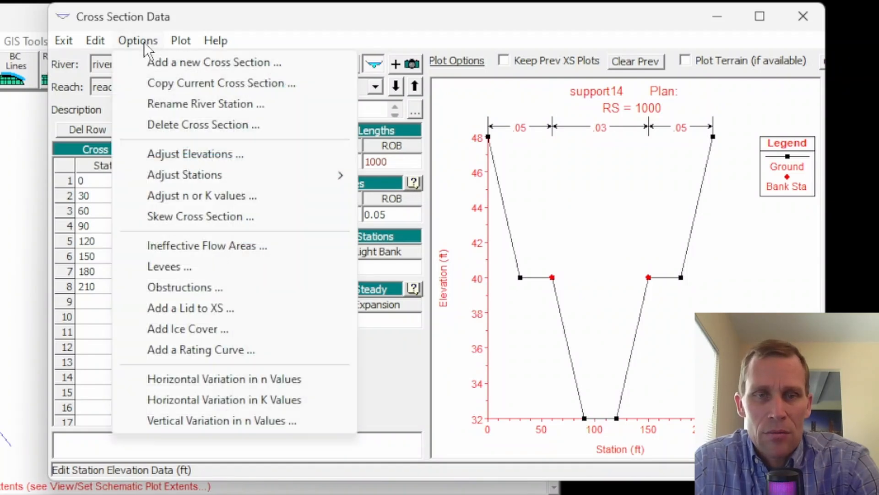
pyautogui.click(170, 152)
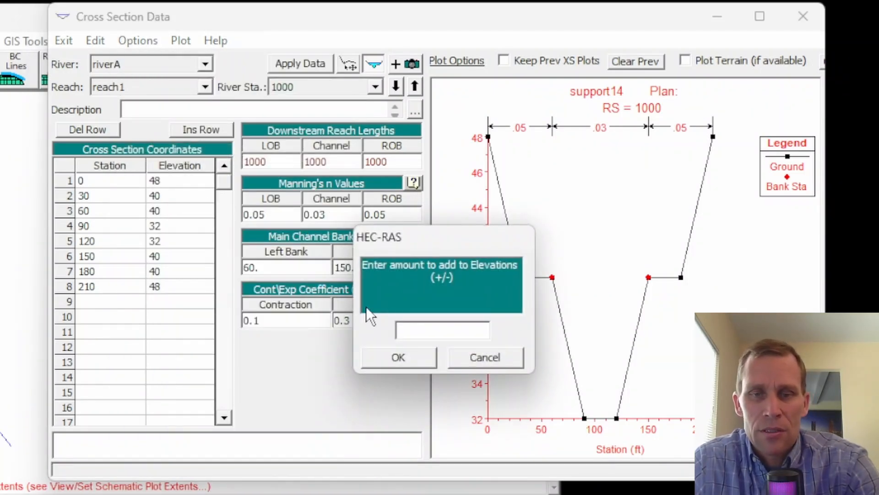
pyautogui.moveTo(403, 240); pyautogui.dragTo(234, 147)
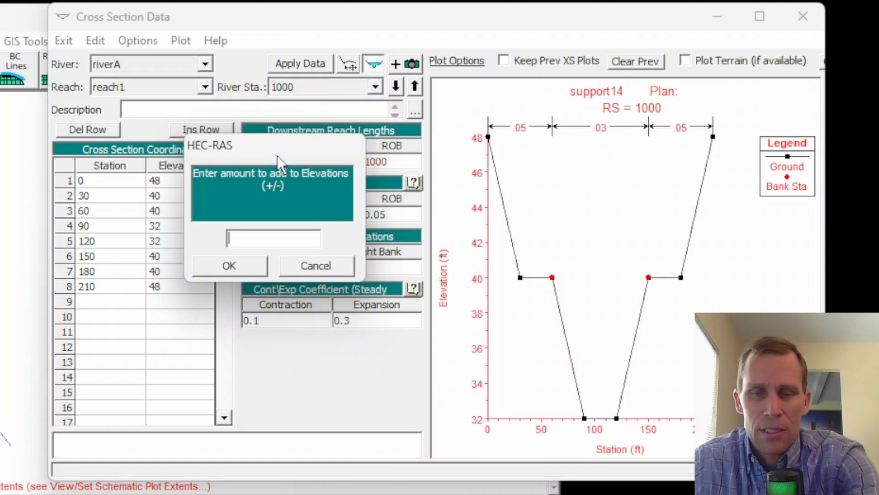
pyautogui.write('2')
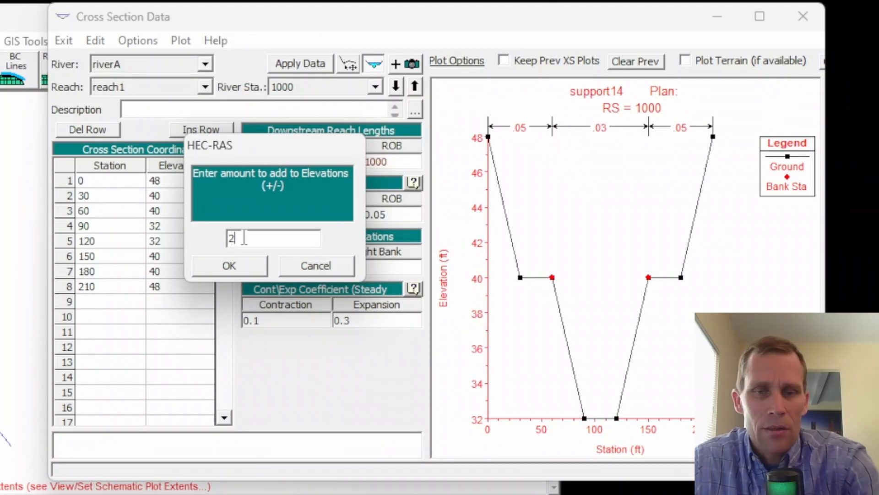
pyautogui.click(238, 271)
pyautogui.moveTo(166, 177); pyautogui.dragTo(165, 271)
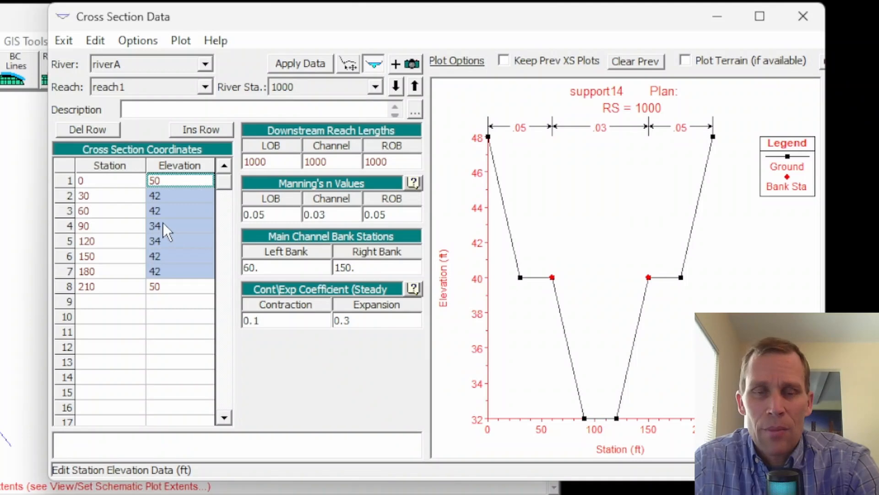
pyautogui.moveTo(158, 222); pyautogui.dragTo(185, 240)
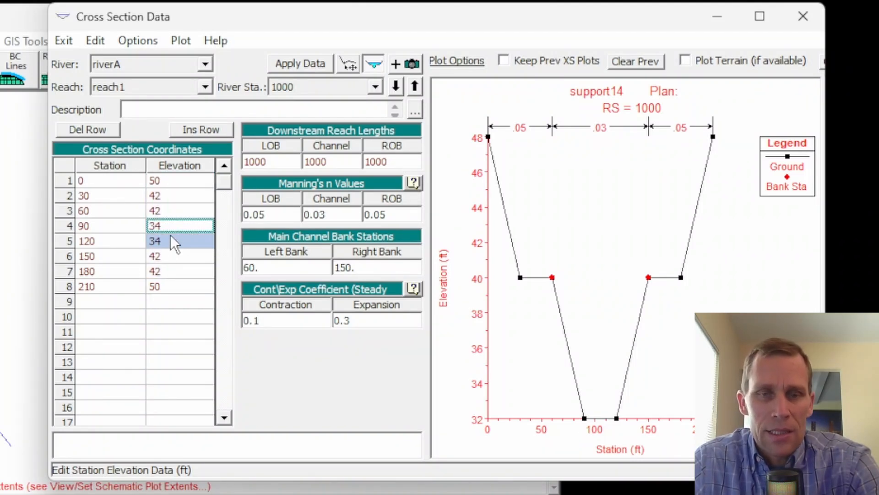
pyautogui.click(303, 61)
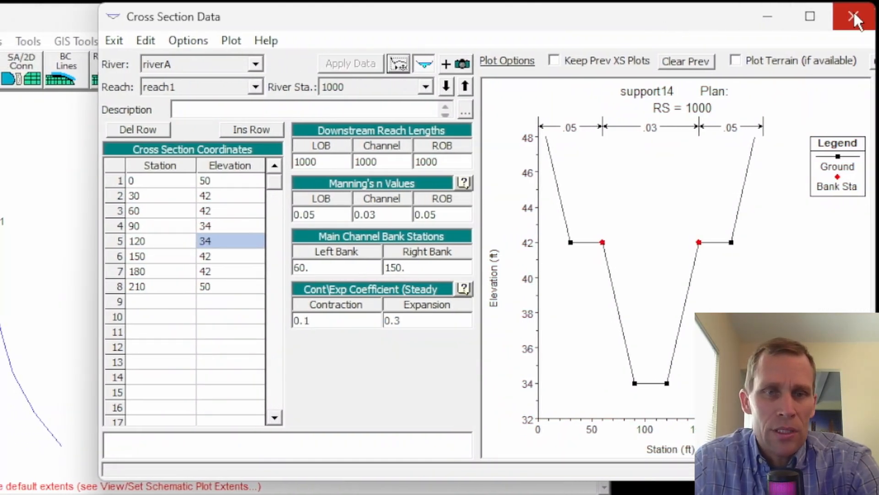
pyautogui.click(853, 10)
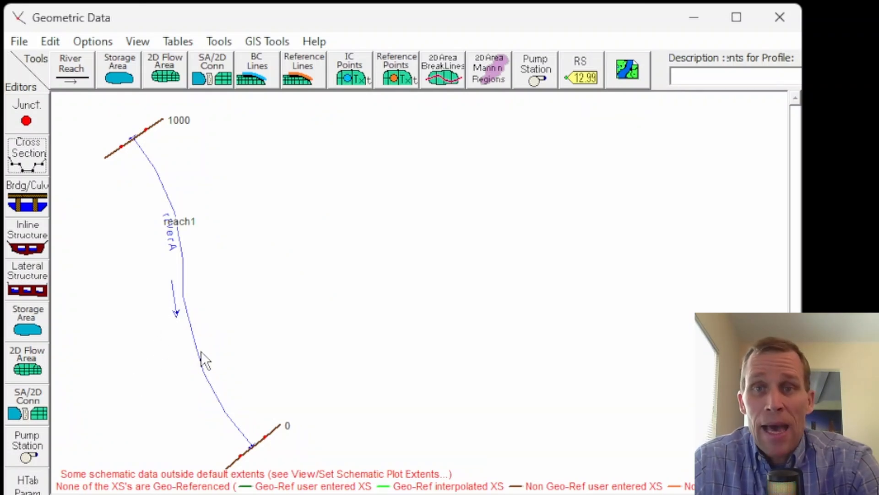
# Step: Interpolate cross sections within reach1 of riverA for all river stations, with a maximum distance of 100 between sections
pyautogui.click(181, 44)
pyautogui.moveTo(220, 41)
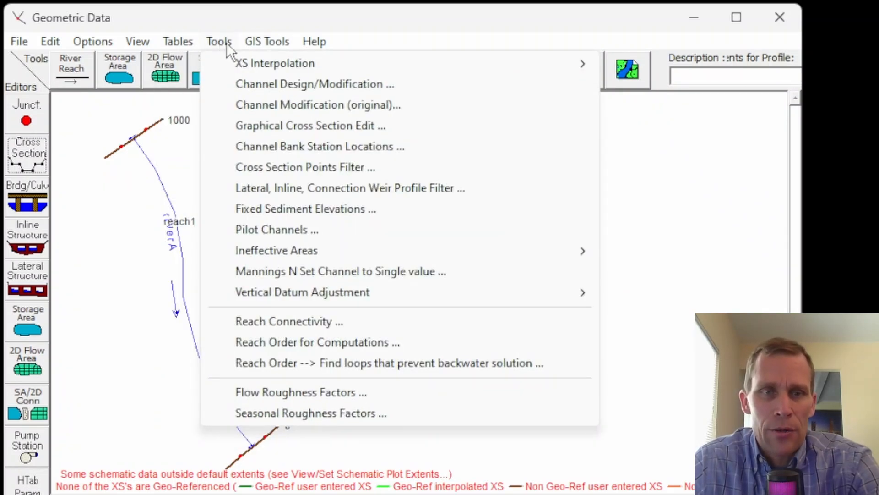
pyautogui.moveTo(251, 64)
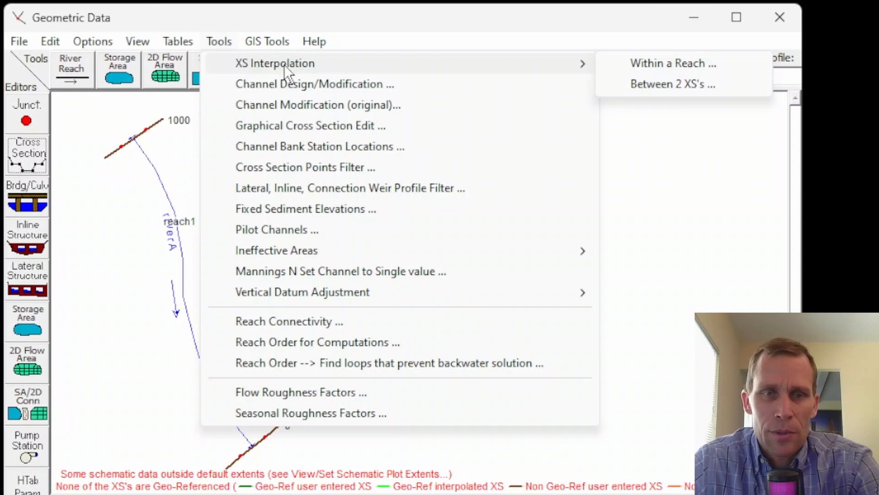
pyautogui.click(647, 63)
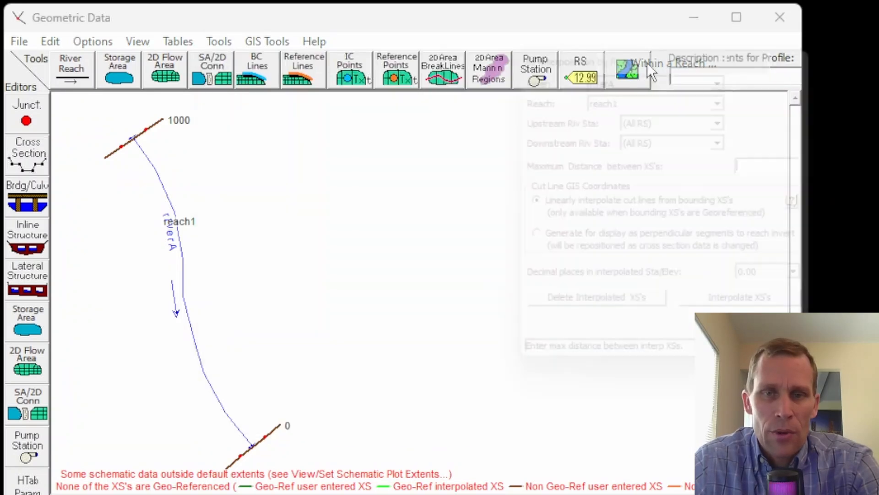
pyautogui.moveTo(627, 23); pyautogui.dragTo(416, 66)
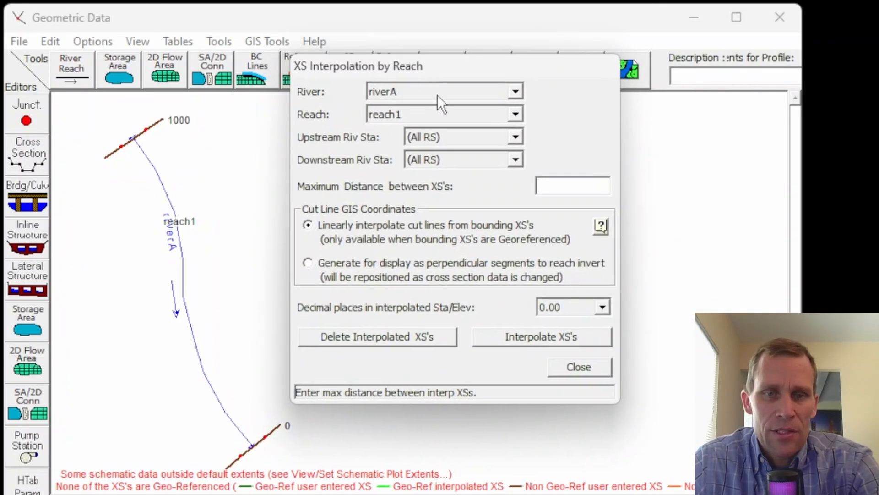
pyautogui.click(436, 133)
pyautogui.click(450, 137)
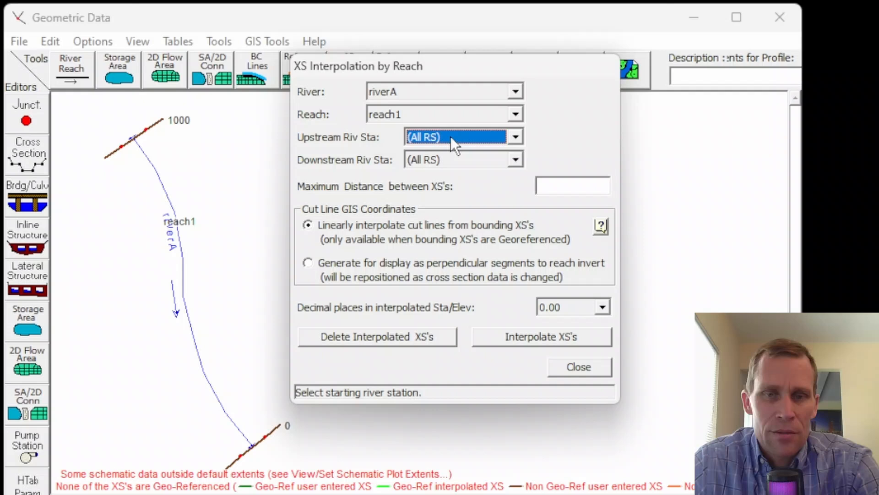
pyautogui.click(558, 183)
pyautogui.write('100')
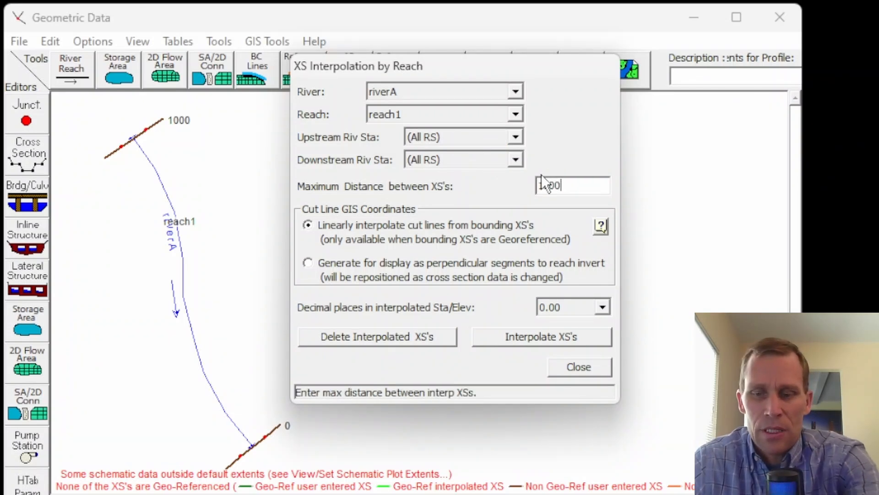
pyautogui.click(540, 337)
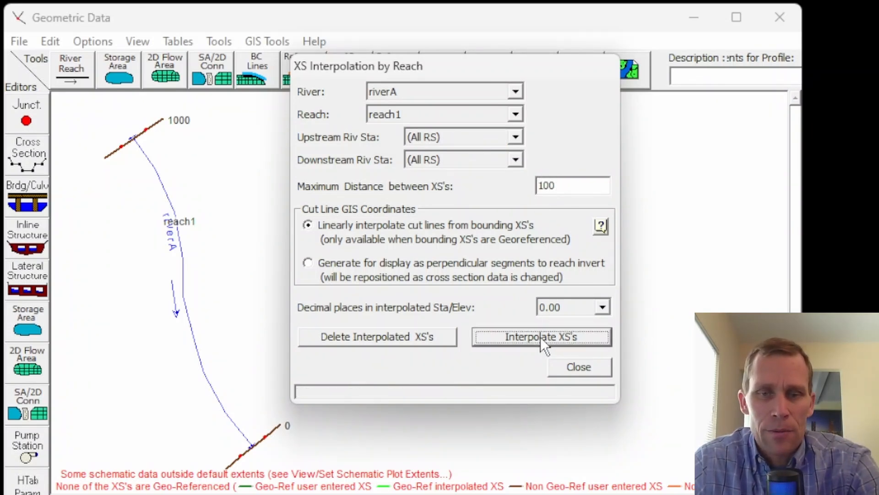
pyautogui.click(569, 368)
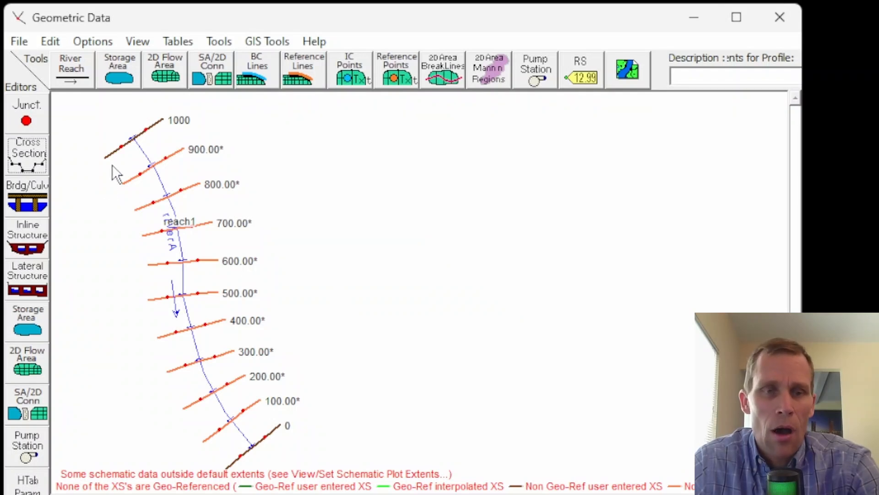
# Step: Review the cross section data station by station downstream from river station 1000 through the interpolated sections to station 0
pyautogui.click(43, 157)
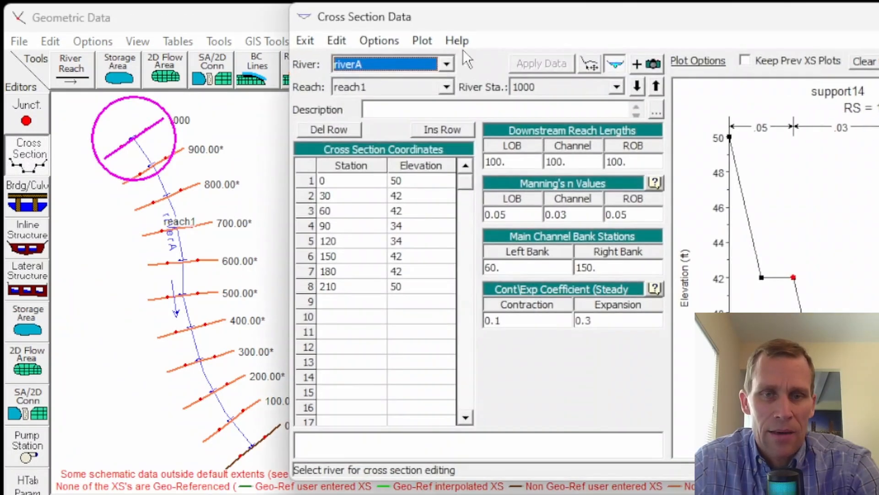
pyautogui.click(611, 87)
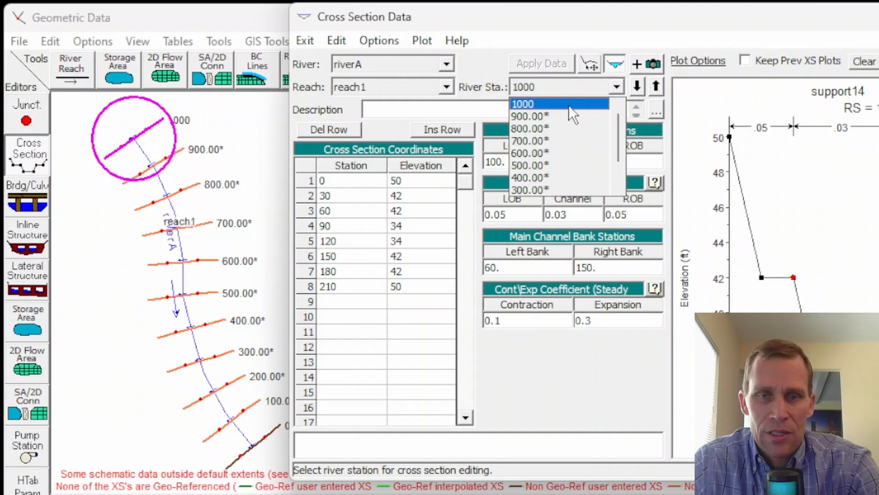
pyautogui.click(549, 116)
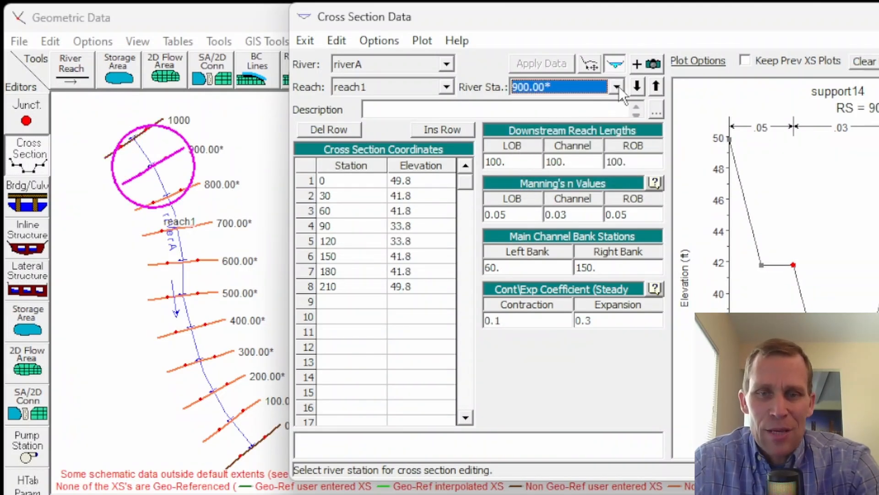
pyautogui.click(637, 87)
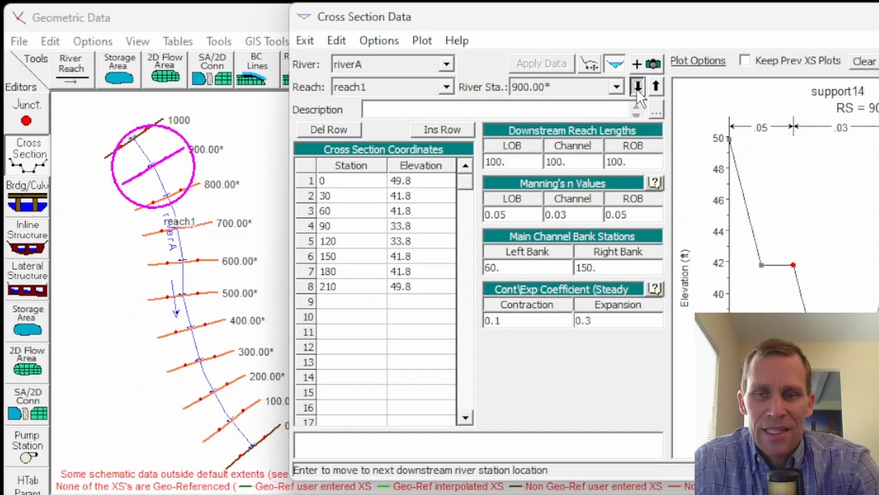
pyautogui.click(637, 88)
pyautogui.click(637, 87)
pyautogui.click(636, 87)
pyautogui.click(636, 87)
pyautogui.click(636, 87)
pyautogui.click(636, 87)
pyautogui.click(636, 87)
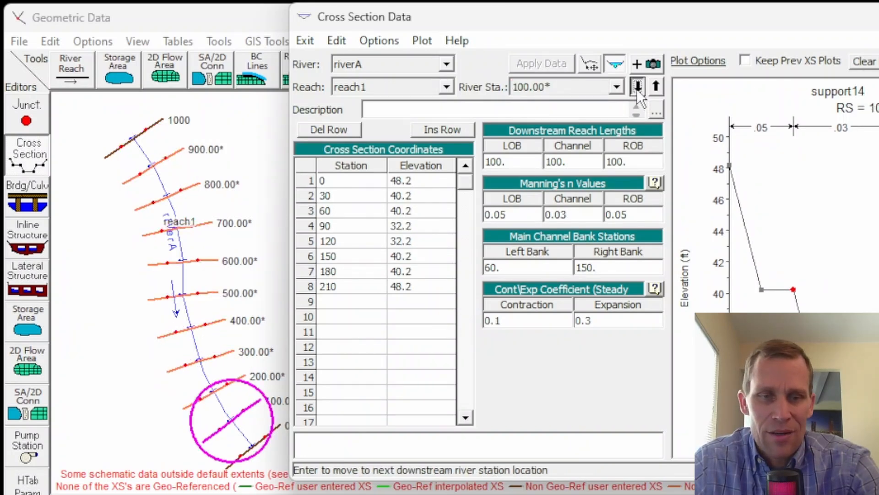
pyautogui.click(637, 87)
pyautogui.click(878, 17)
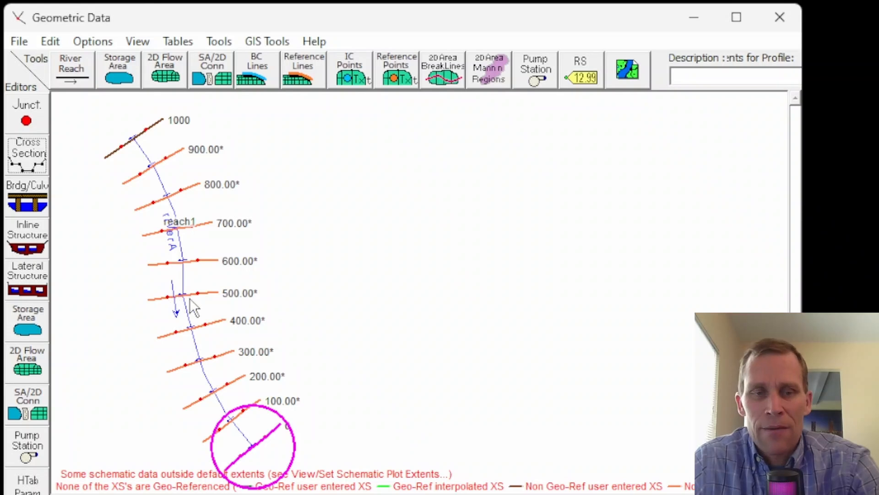
# Step: Compare the channel bottom elevations of the cross sections at river stations 0, 1000 and 500, and close the cross section editor
pyautogui.click(28, 155)
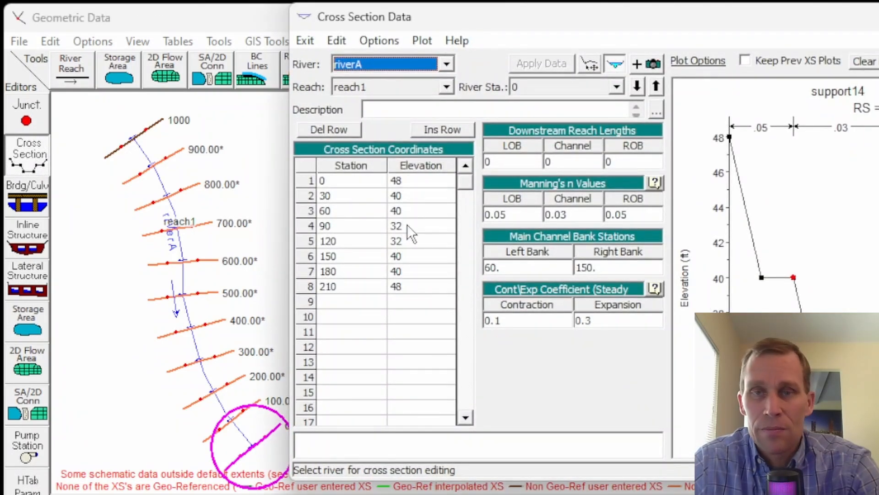
pyautogui.moveTo(417, 229); pyautogui.dragTo(422, 239)
pyautogui.click(617, 87)
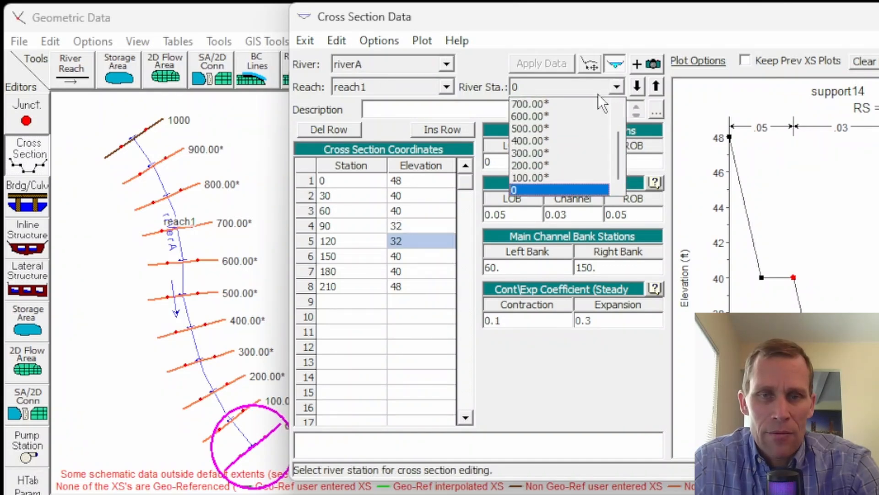
pyautogui.scroll(2, 582, 110)
pyautogui.click(548, 108)
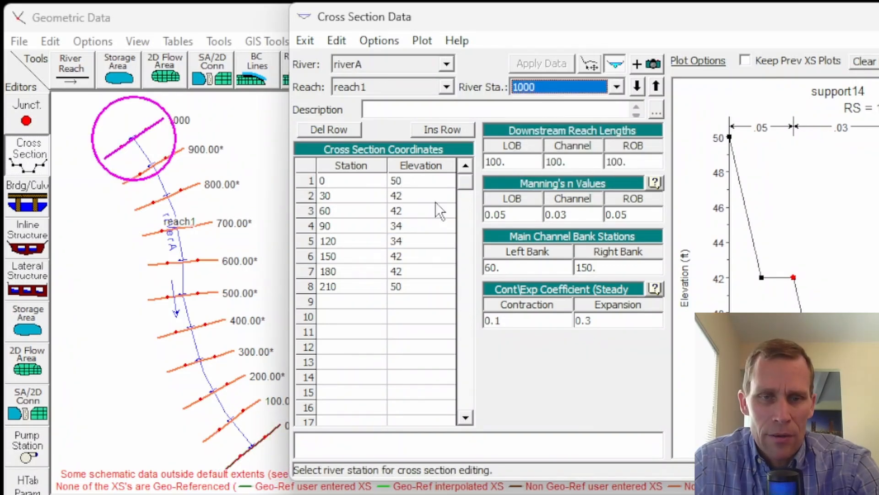
pyautogui.moveTo(412, 228); pyautogui.dragTo(410, 237)
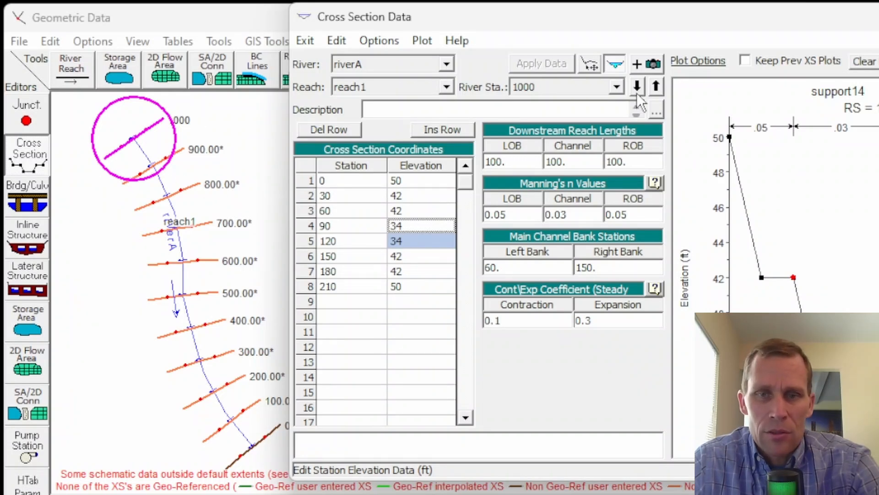
pyautogui.click(617, 87)
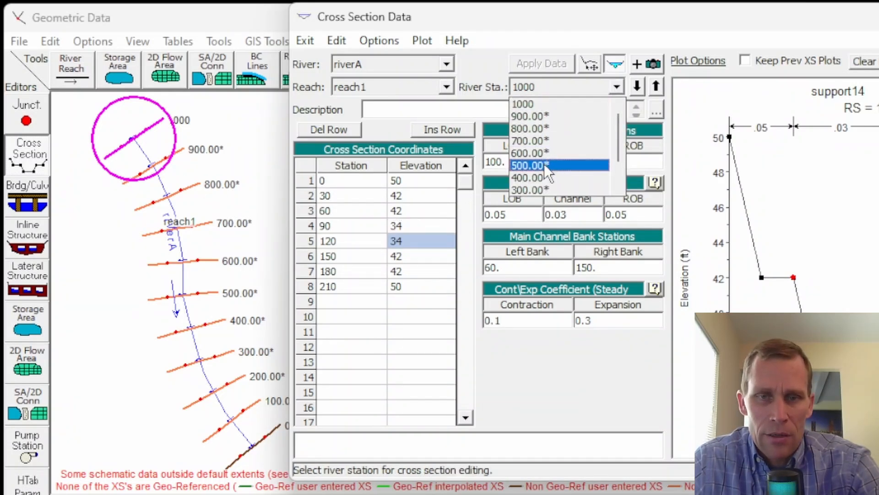
pyautogui.click(544, 165)
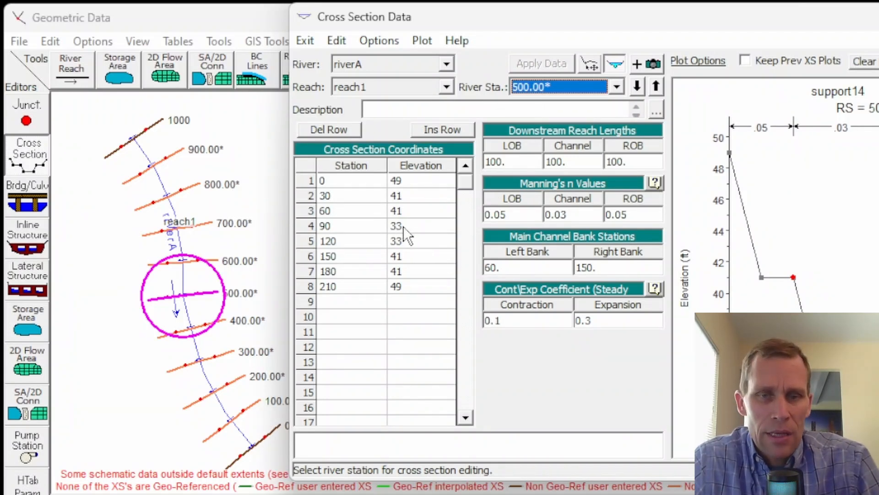
pyautogui.moveTo(403, 226); pyautogui.dragTo(429, 242)
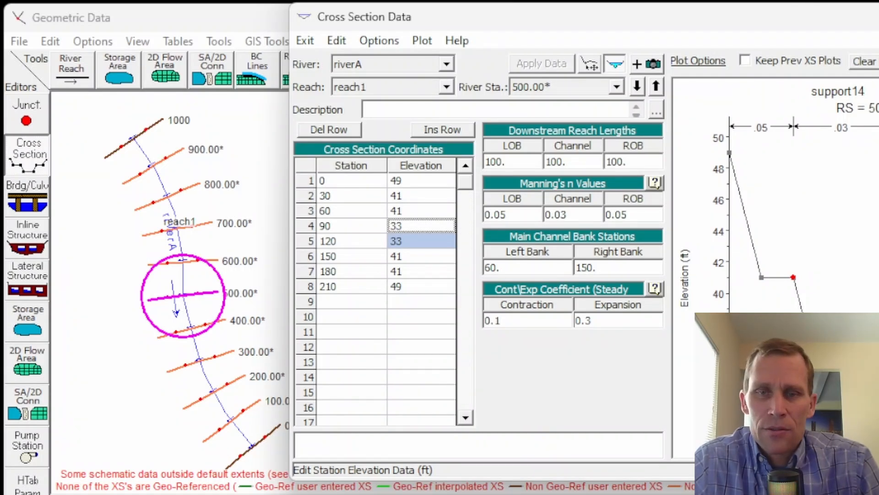
pyautogui.click(878, 17)
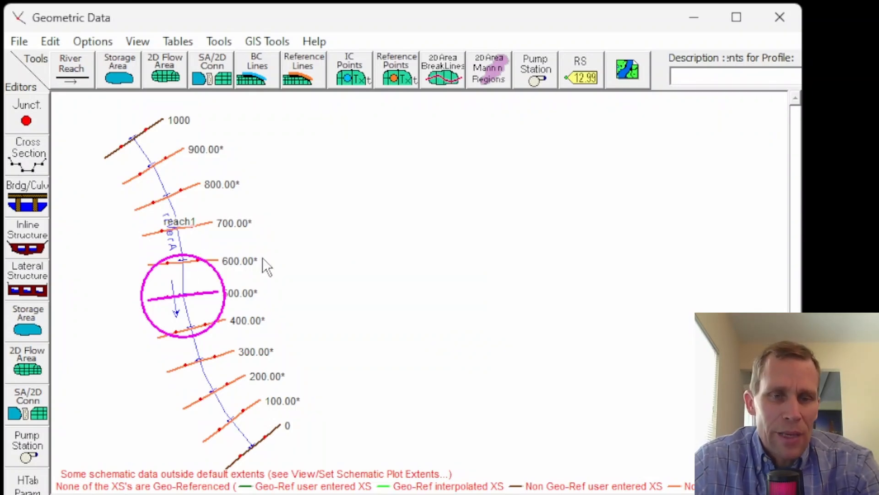
pyautogui.scroll(2, 267, 261)
pyautogui.scroll(-2, 267, 260)
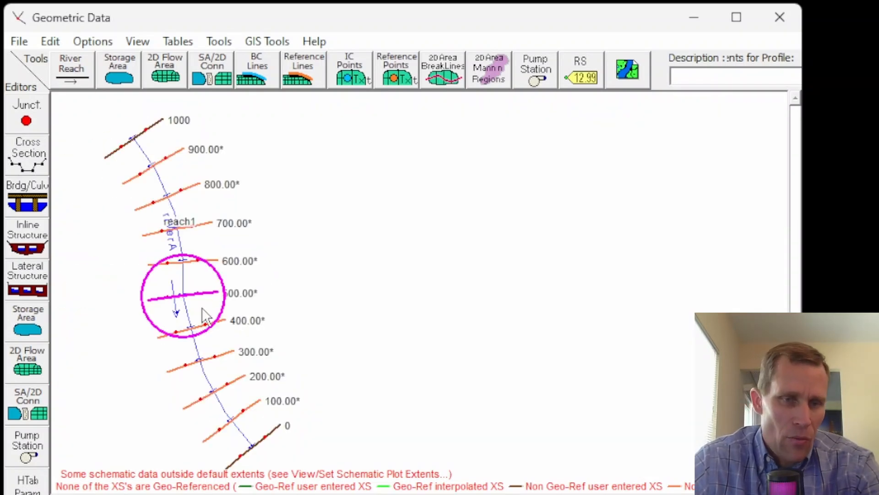
pyautogui.scroll(1, 184, 310)
pyautogui.scroll(-1, 184, 308)
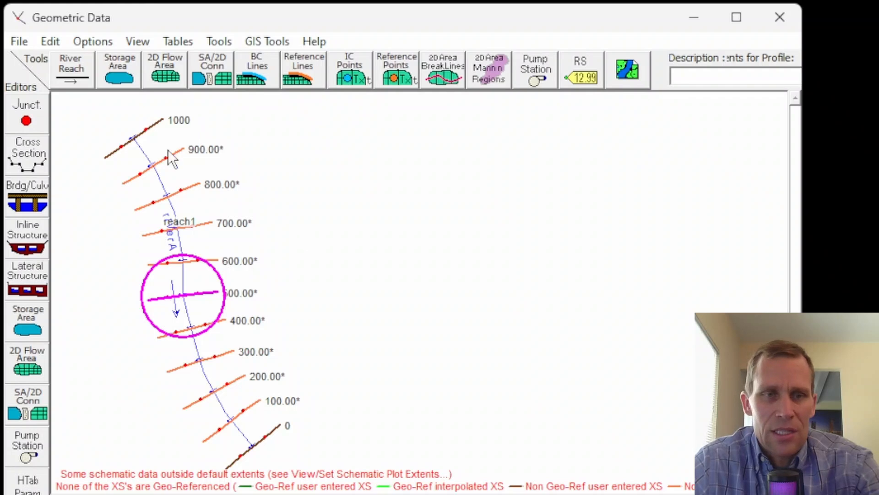
# Step: Set the left and bottom extents of the schematic plot to -1
pyautogui.click(133, 43)
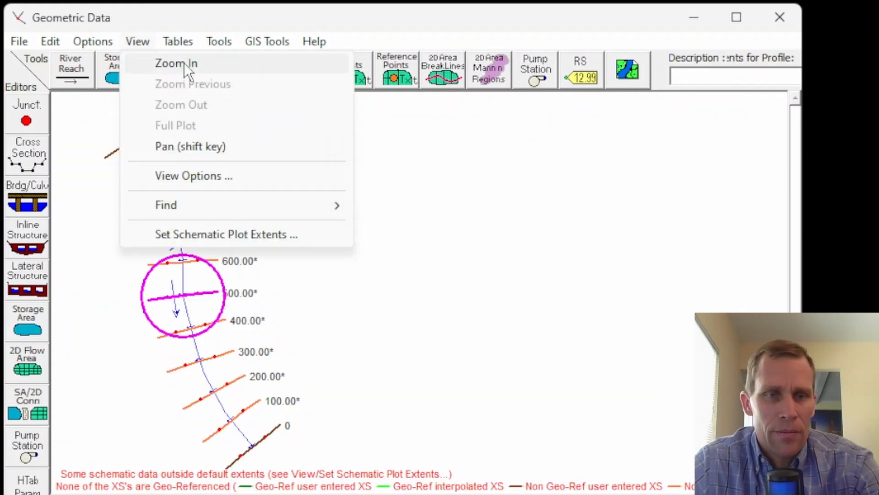
pyautogui.click(138, 44)
pyautogui.click(138, 46)
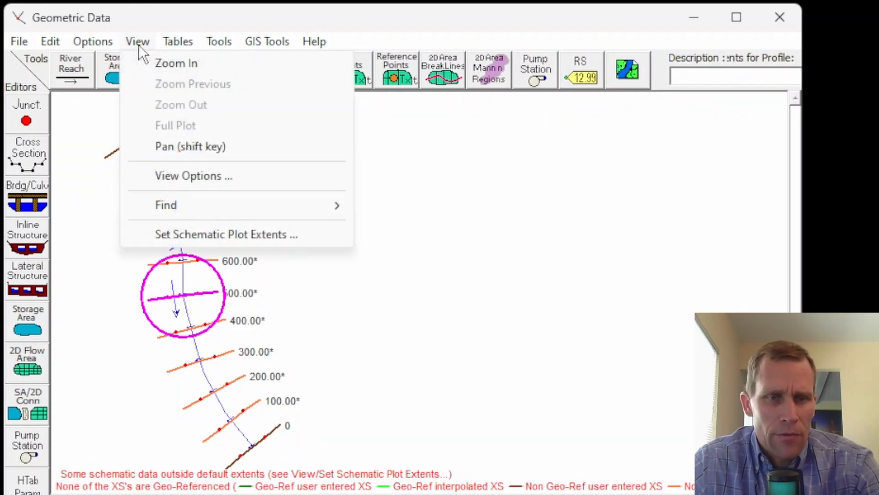
pyautogui.click(183, 235)
pyautogui.moveTo(655, 132); pyautogui.dragTo(408, 126)
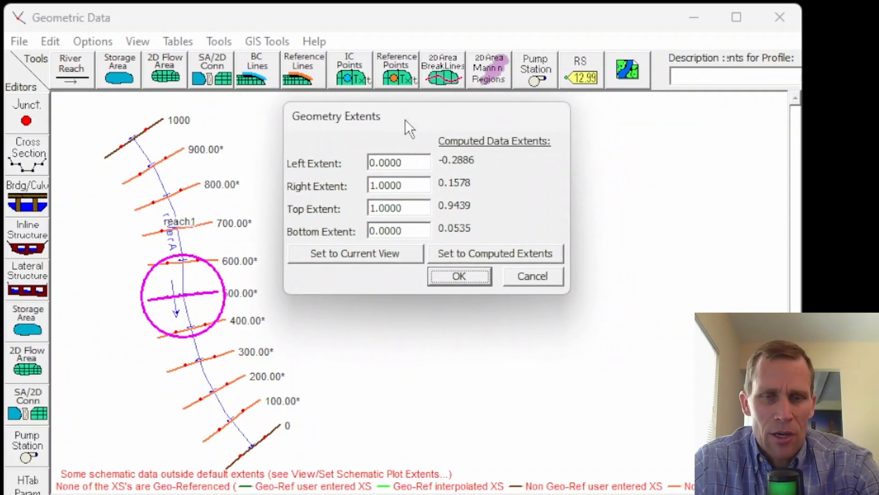
pyautogui.moveTo(411, 161); pyautogui.dragTo(327, 154)
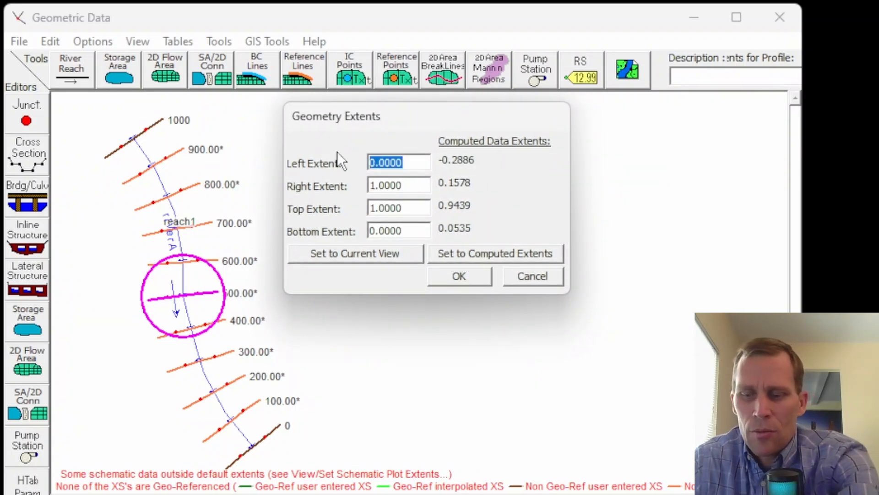
pyautogui.write('-1')
pyautogui.moveTo(415, 229); pyautogui.dragTo(274, 227)
pyautogui.write('-1')
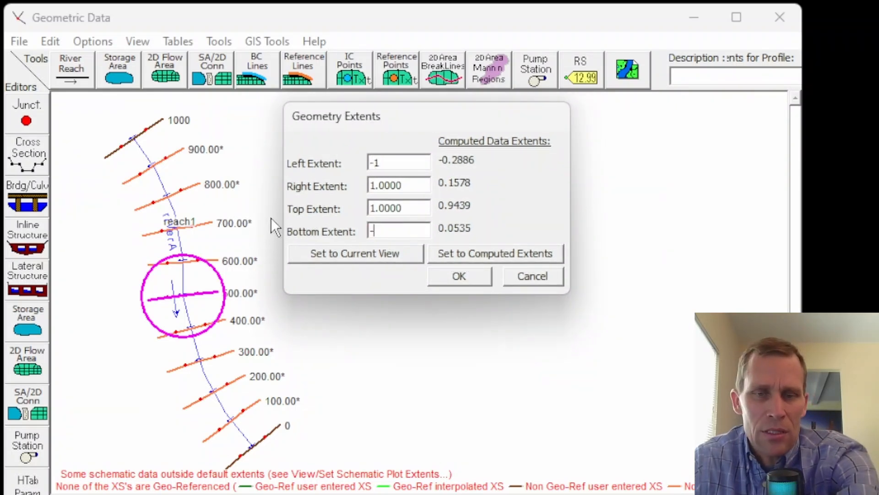
# Step: Set the top and right extents of the schematic plot to 2 and apply the geometry extents
pyautogui.moveTo(402, 210); pyautogui.dragTo(304, 206)
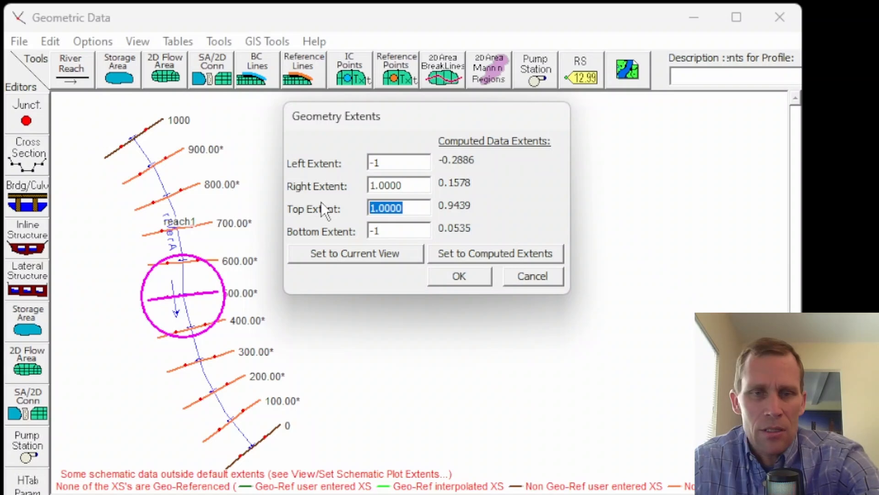
pyautogui.write('2')
pyautogui.moveTo(407, 185); pyautogui.dragTo(326, 183)
pyautogui.write('2')
pyautogui.click(443, 275)
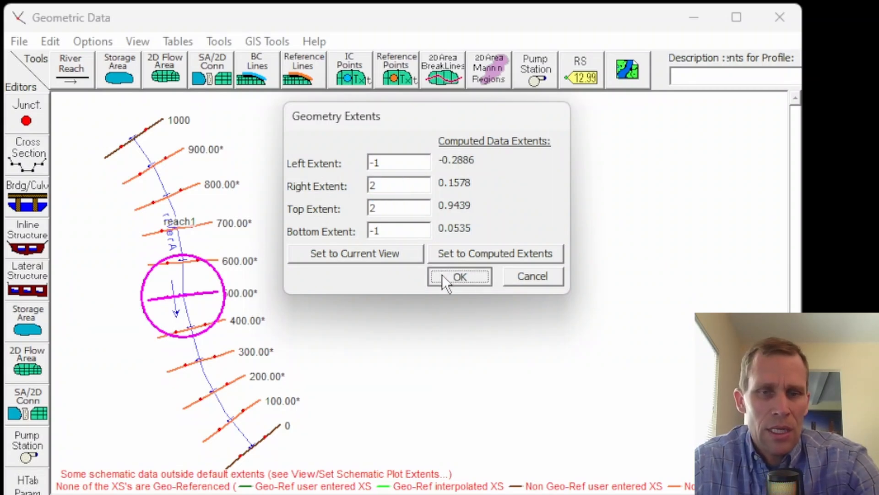
# Step: Examine the riverA schematic as a whole and up close, from river station 1000 down to station 0
pyautogui.scroll(4, 406, 272)
pyautogui.scroll(-3, 406, 273)
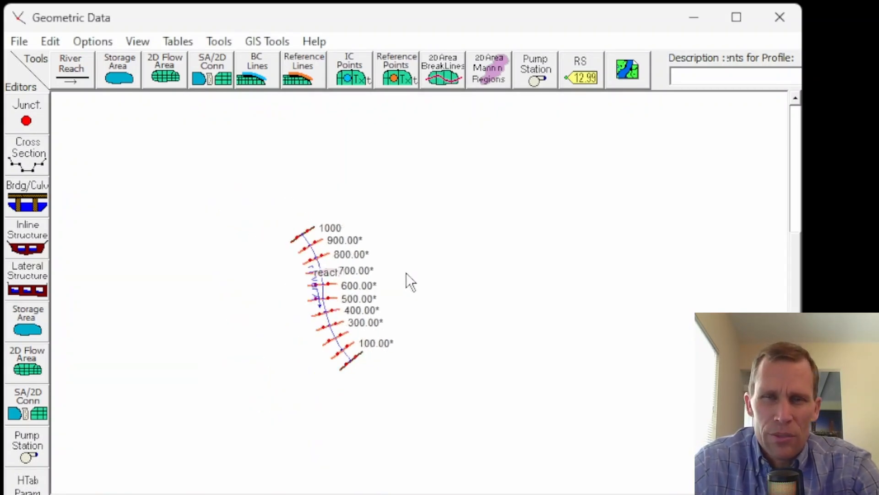
pyautogui.scroll(4, 405, 273)
pyautogui.scroll(-1, 406, 272)
pyautogui.scroll(1, 405, 271)
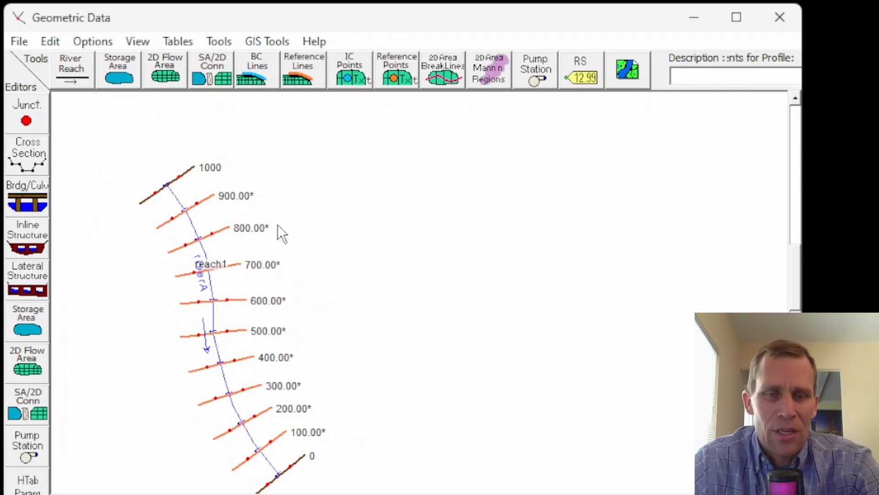
pyautogui.scroll(-1, 272, 263)
pyautogui.scroll(1, 247, 298)
pyautogui.scroll(1, 248, 297)
pyautogui.scroll(-1, 280, 276)
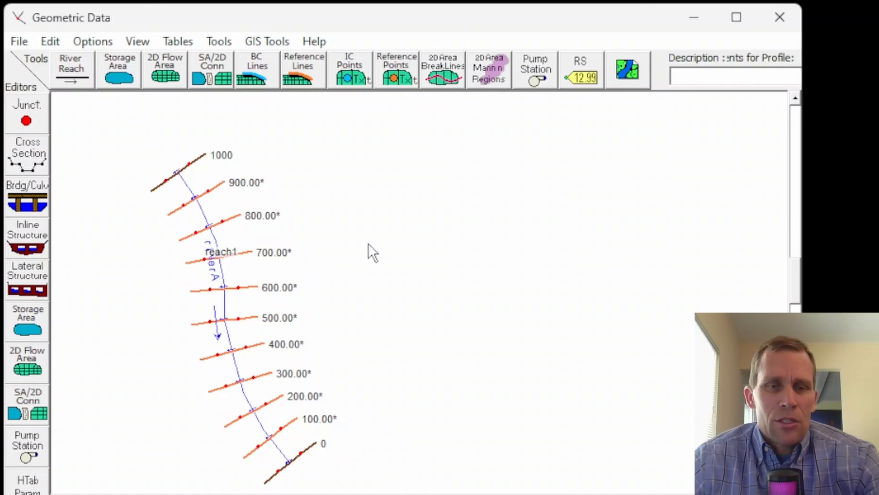
pyautogui.scroll(-1, 368, 243)
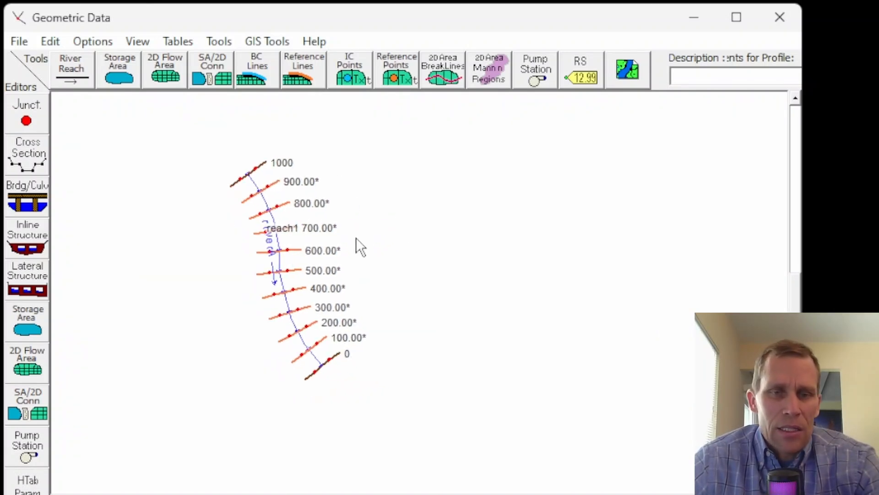
pyautogui.scroll(2, 287, 260)
pyautogui.scroll(-1, 294, 281)
pyautogui.scroll(2, 255, 336)
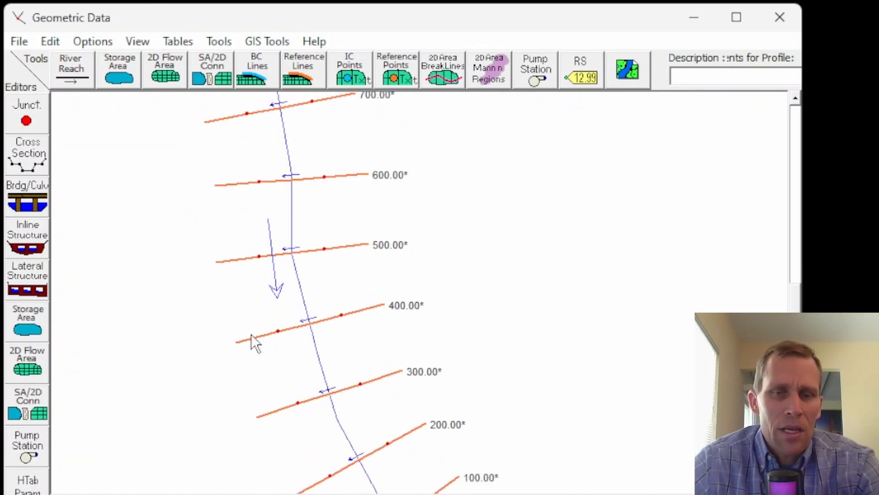
pyautogui.moveTo(328, 279); pyautogui.dragTo(353, 157)
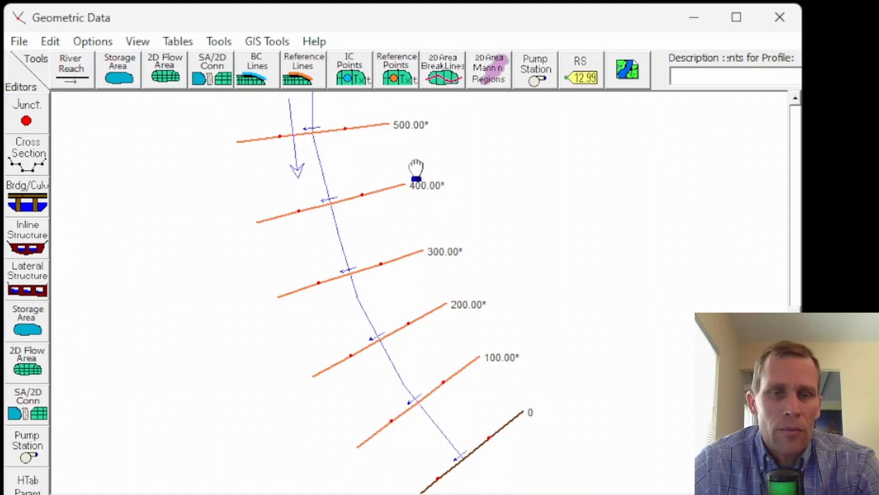
pyautogui.moveTo(416, 169); pyautogui.dragTo(422, 193)
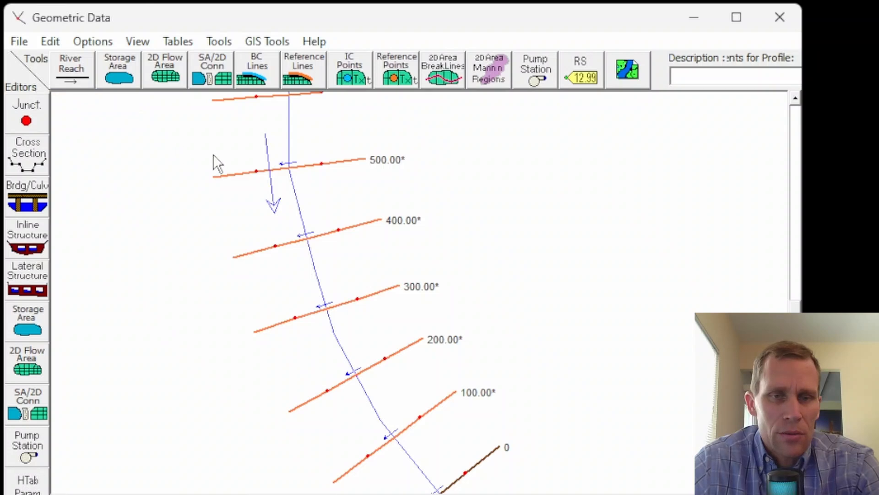
# Step: Draw a new river reach that starts on the riverA centerline at river station 500 and branches off downstream to the southwest
pyautogui.scroll(3, 260, 168)
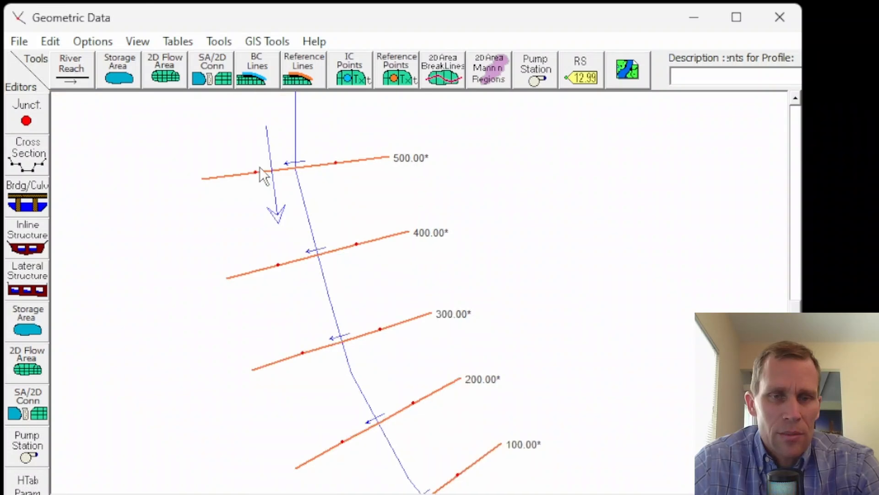
pyautogui.click(70, 68)
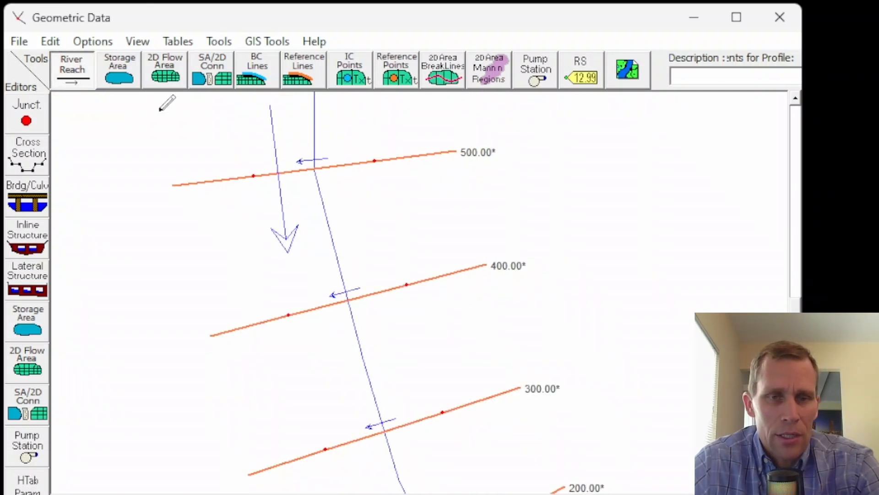
pyautogui.click(315, 168)
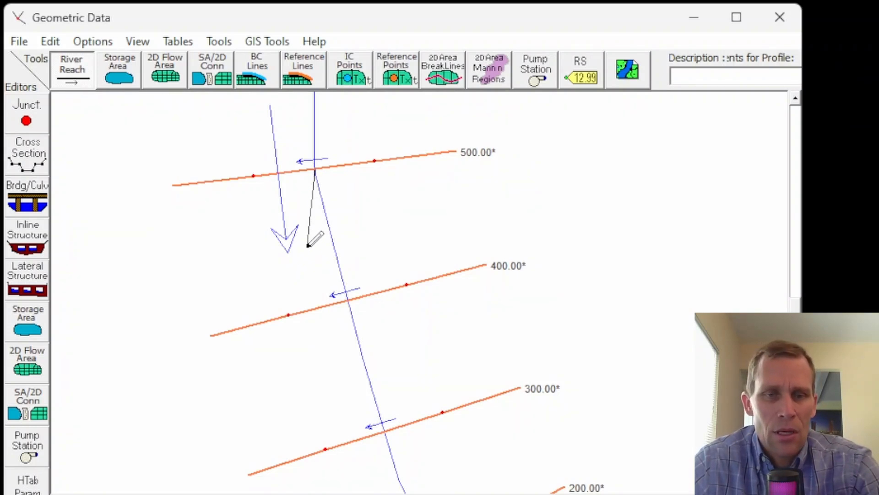
pyautogui.click(312, 231)
pyautogui.click(270, 335)
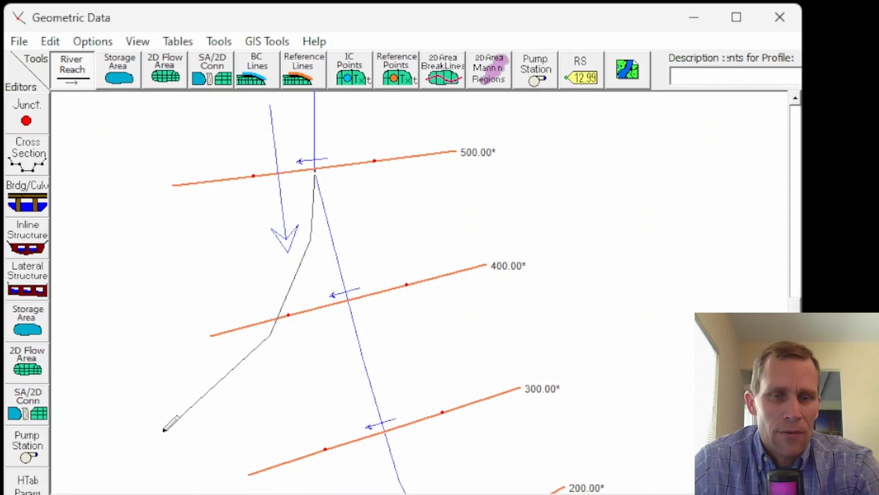
pyautogui.click(169, 441)
pyautogui.scroll(-4, 169, 441)
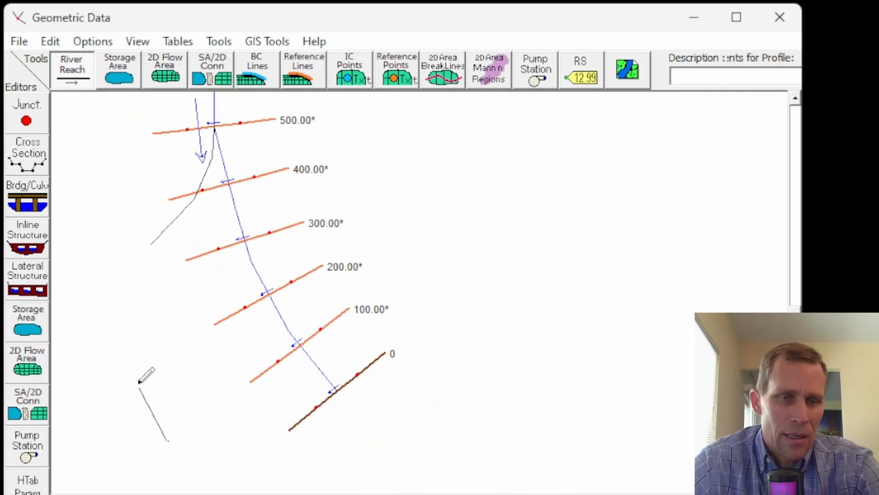
pyautogui.moveTo(152, 340); pyautogui.dragTo(301, 351)
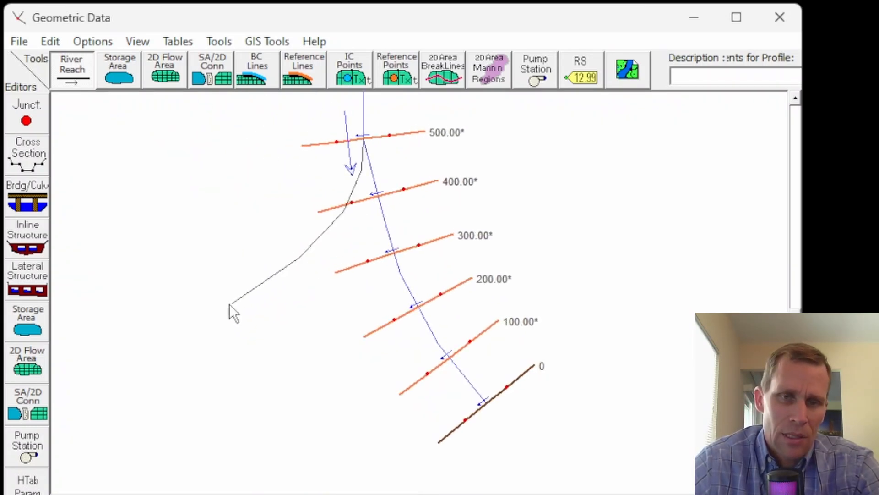
pyautogui.click(226, 304)
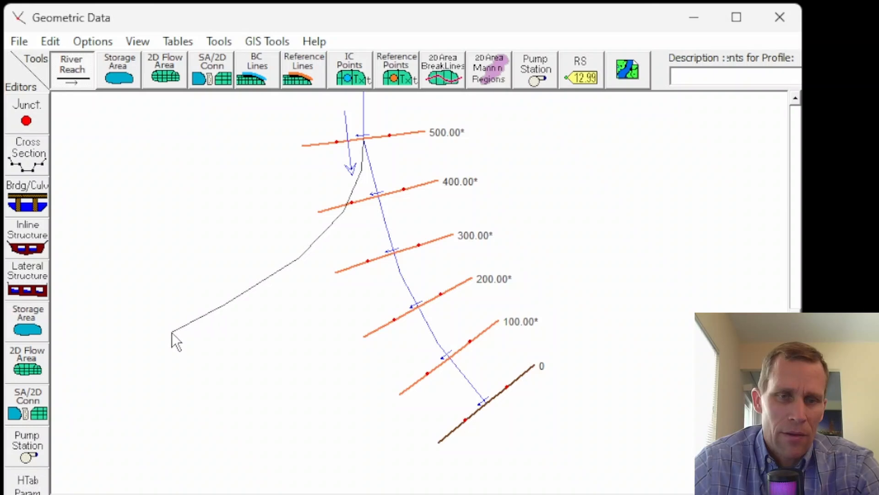
pyautogui.doubleClick(169, 337)
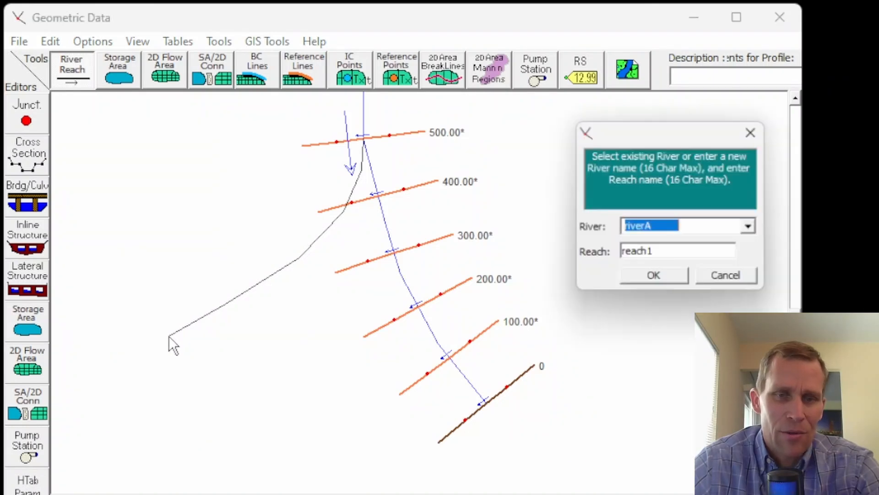
# Step: Name the newly drawn river riverB, with reach1 as its reach name
pyautogui.click(700, 224)
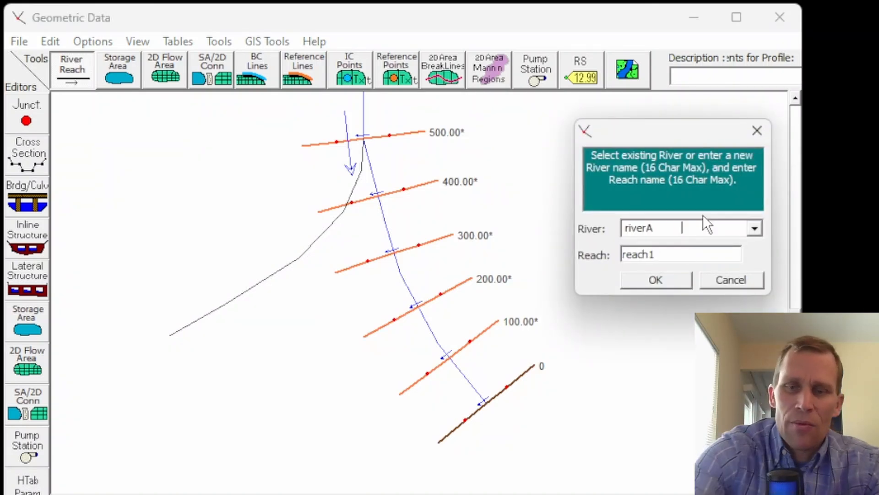
pyautogui.press('BackSpace')
pyautogui.press('BackSpace')
pyautogui.press('BackSpace')
pyautogui.press('BackSpace')
pyautogui.press('BackSpace')
pyautogui.press('BackSpace')
pyautogui.press('BackSpace')
pyautogui.press('BackSpace')
pyautogui.press('BackSpace')
pyautogui.press('BackSpace')
pyautogui.press('BackSpace')
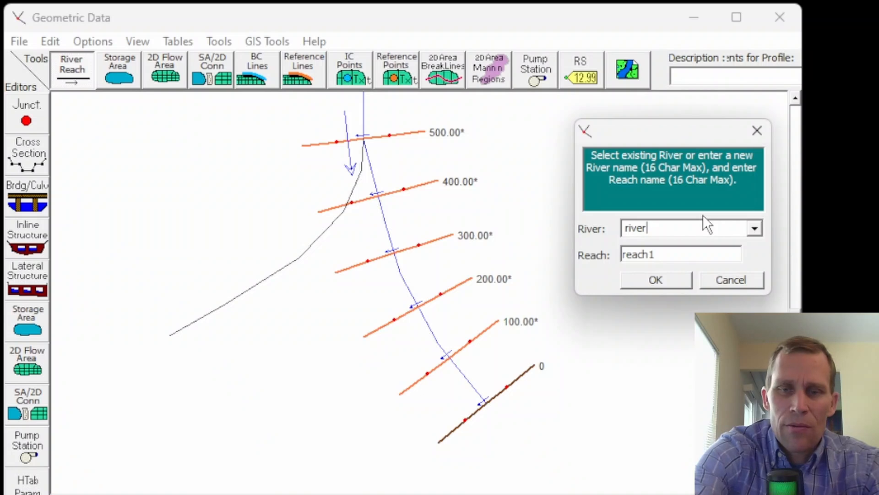
pyautogui.write('B')
pyautogui.moveTo(677, 131); pyautogui.dragTo(189, 105)
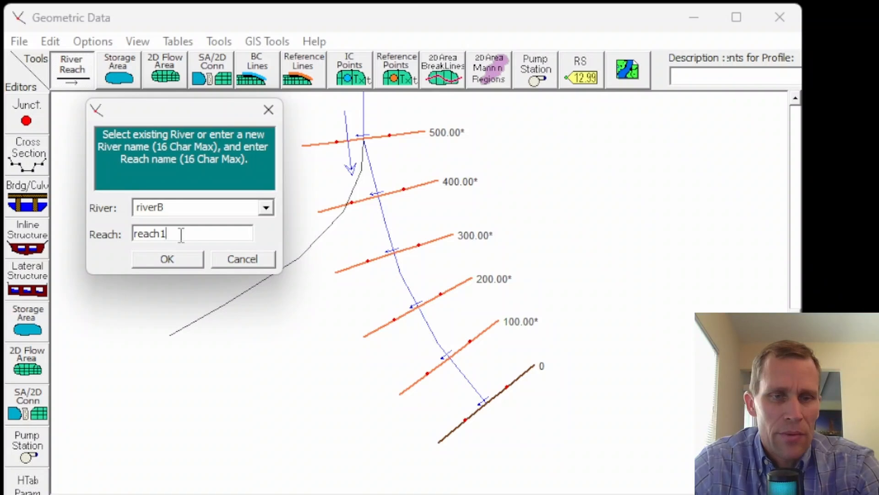
pyautogui.click(175, 258)
# Step: Split riverA's reach1 below river station 600 and name the new reach below the split reach2 on riverA
pyautogui.moveTo(669, 156); pyautogui.dragTo(615, 80)
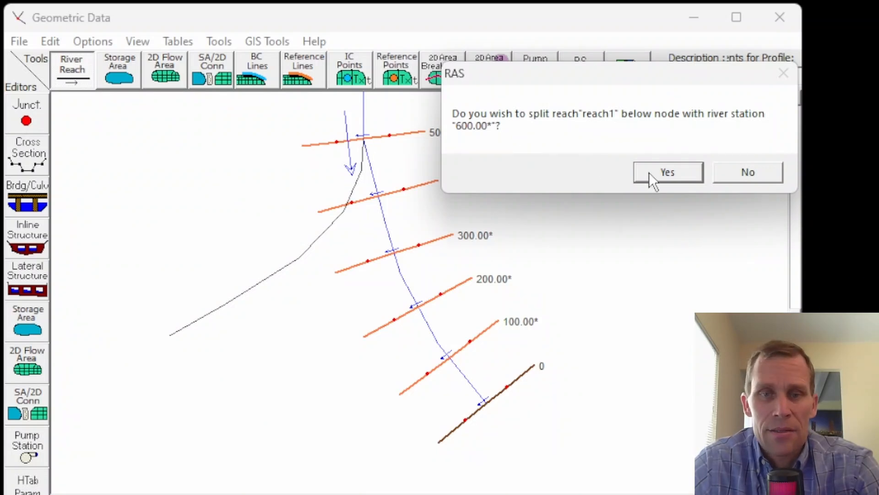
pyautogui.click(666, 175)
pyautogui.moveTo(651, 136); pyautogui.dragTo(594, 67)
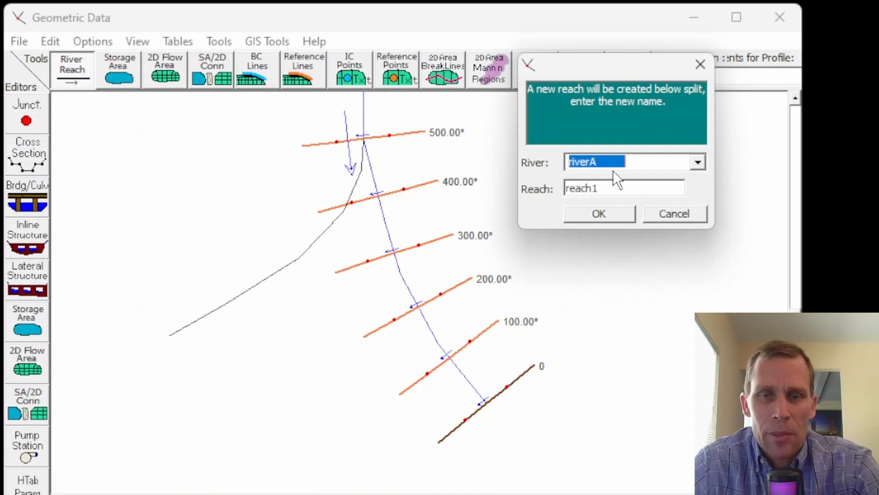
pyautogui.click(642, 162)
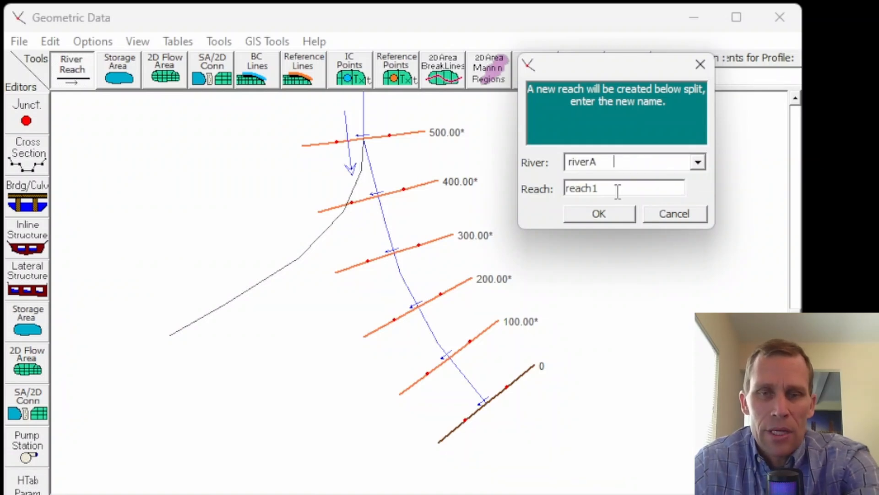
pyautogui.press('BackSpace')
pyautogui.press('BackSpace')
pyautogui.press('BackSpace')
pyautogui.press('BackSpace')
pyautogui.press('BackSpace')
pyautogui.press('BackSpace')
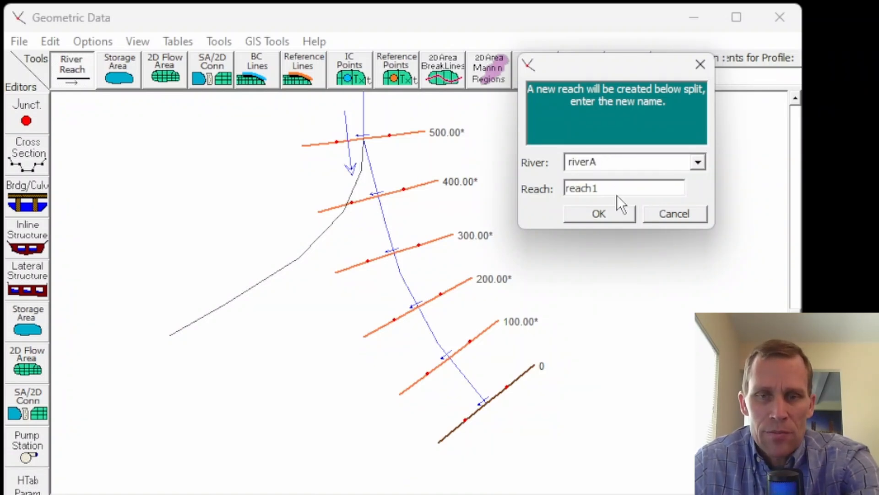
pyautogui.click(614, 187)
pyautogui.press('BackSpace')
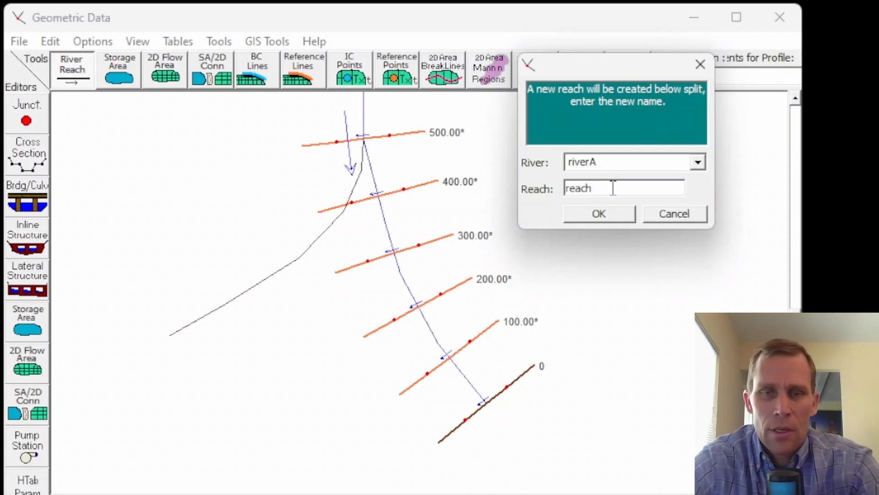
pyautogui.write('2')
pyautogui.click(599, 213)
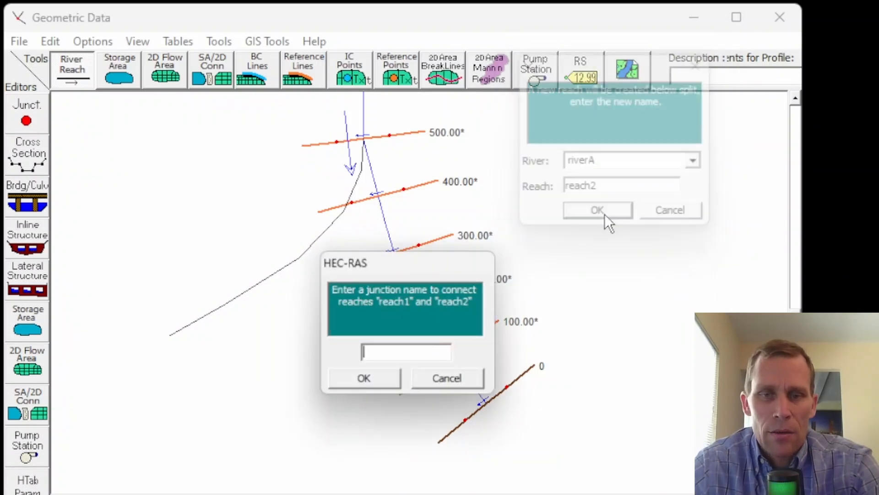
# Step: Name the junction connecting reach1 and reach2 J500
pyautogui.moveTo(623, 98); pyautogui.dragTo(611, 81)
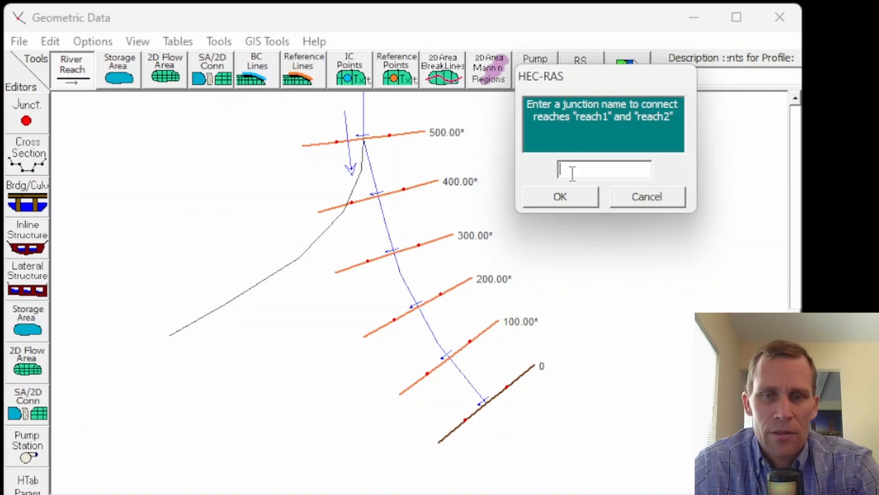
pyautogui.write('J500')
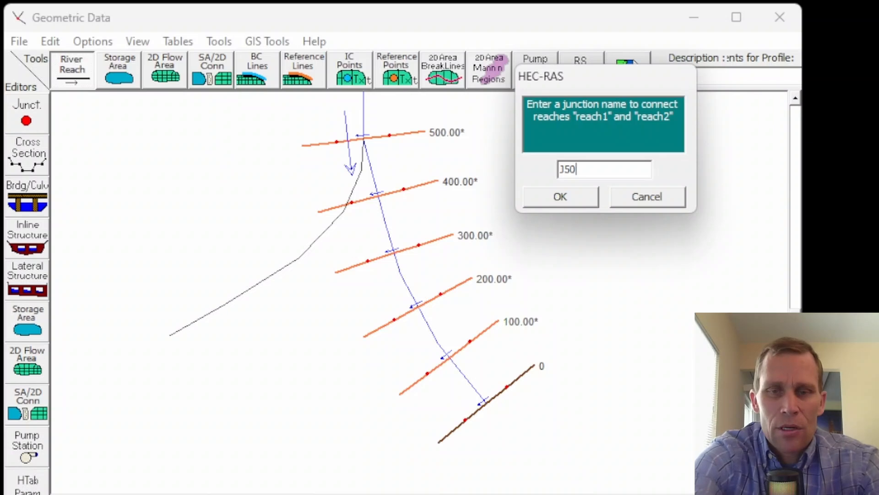
pyautogui.click(573, 197)
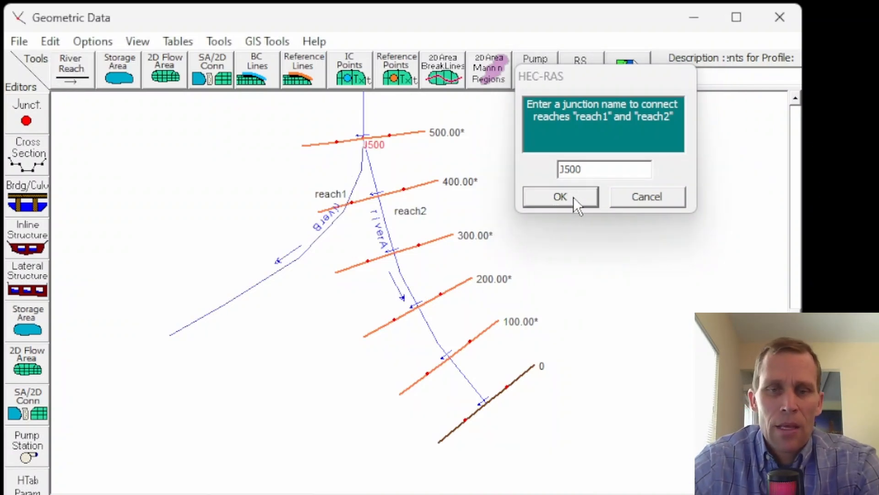
# Step: Examine the split schematic around the junction, including both riverA reaches and the riverB branch
pyautogui.moveTo(505, 189); pyautogui.dragTo(530, 298)
pyautogui.scroll(-2, 526, 290)
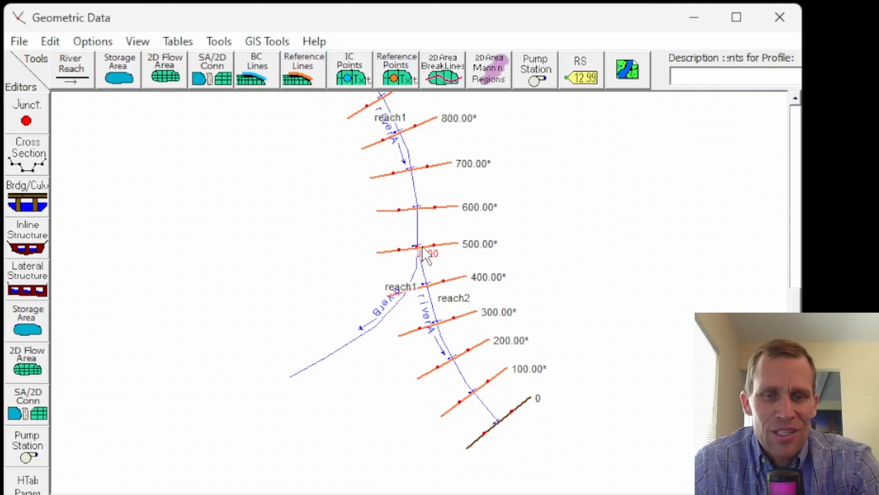
pyautogui.scroll(2, 418, 248)
pyautogui.scroll(-2, 423, 254)
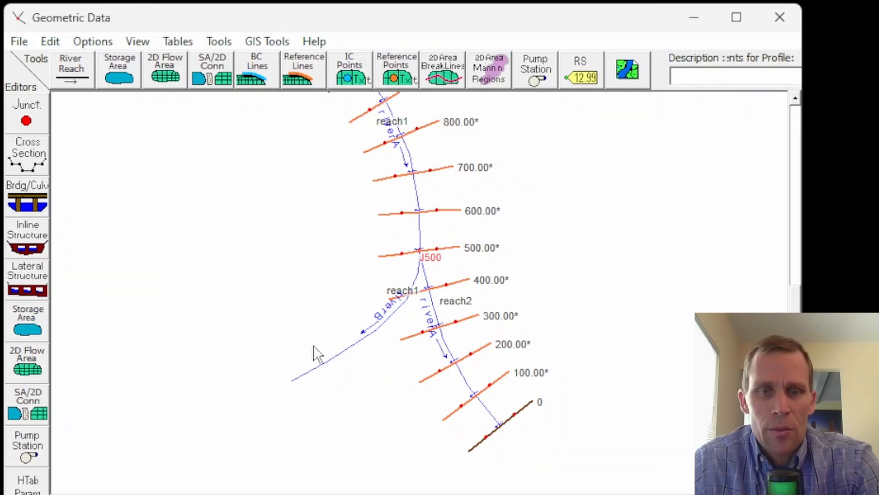
pyautogui.scroll(1, 353, 329)
pyautogui.moveTo(363, 255); pyautogui.dragTo(232, 294)
pyautogui.scroll(-2, 232, 293)
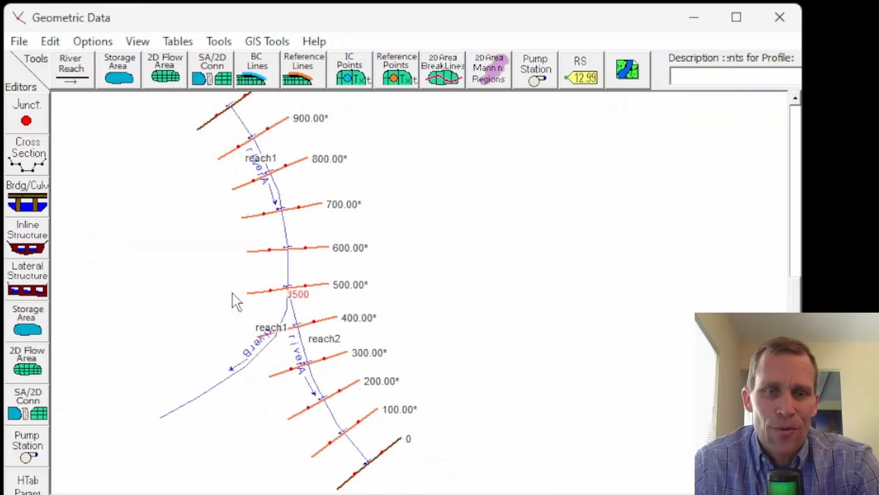
pyautogui.scroll(1, 329, 286)
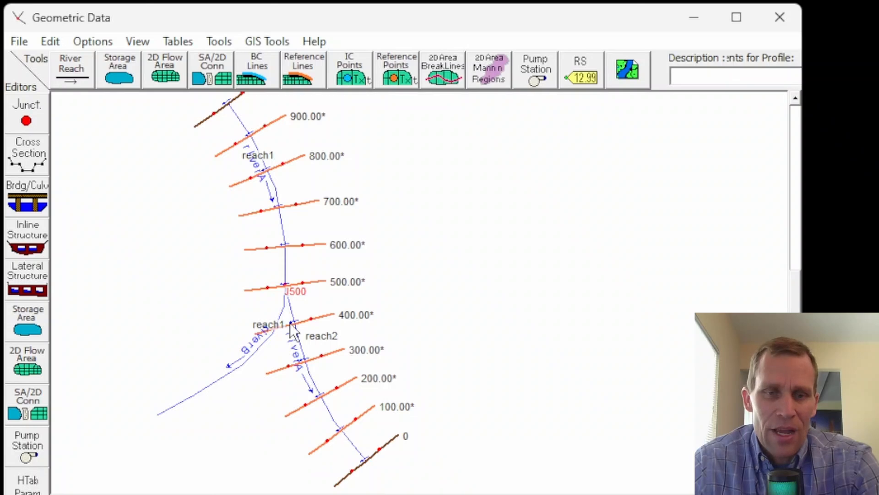
pyautogui.moveTo(453, 302); pyautogui.dragTo(404, 312)
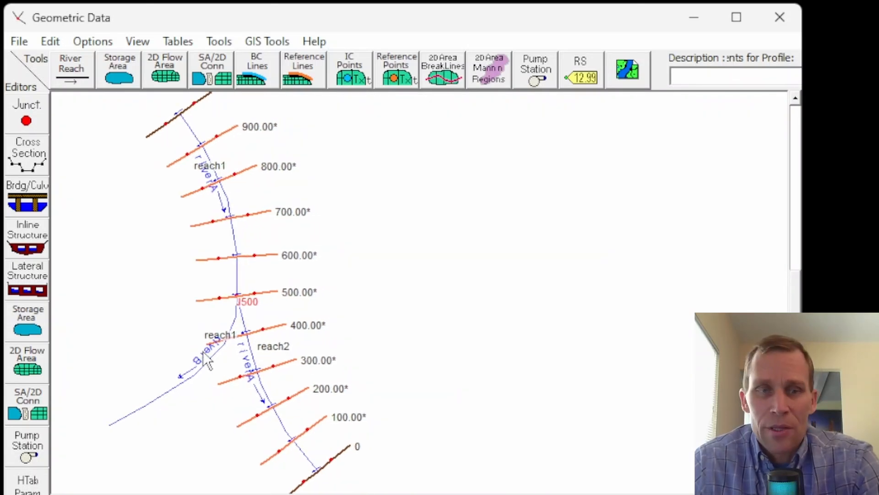
# Step: Copy the cross section at river station 0 of riverA reach2 to riverB reach1 as river station 0
pyautogui.click(30, 161)
pyautogui.moveTo(487, 19); pyautogui.dragTo(543, 23)
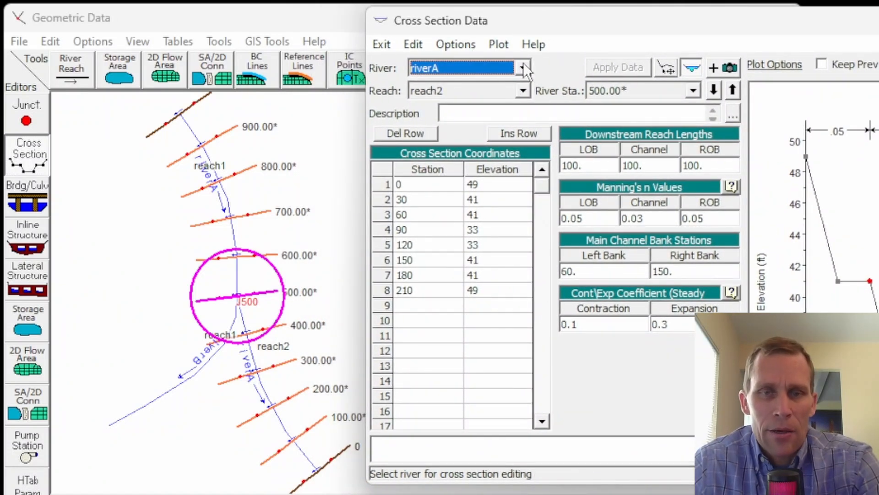
pyautogui.click(693, 92)
pyautogui.click(602, 166)
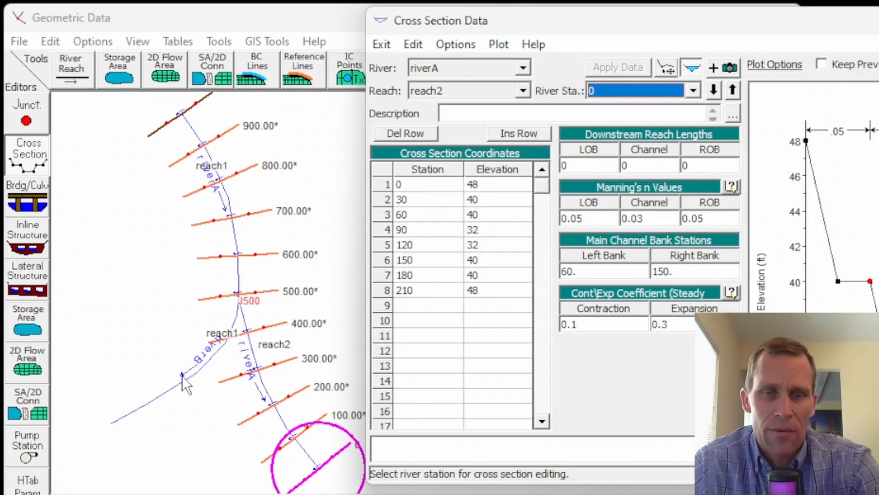
pyautogui.click(454, 45)
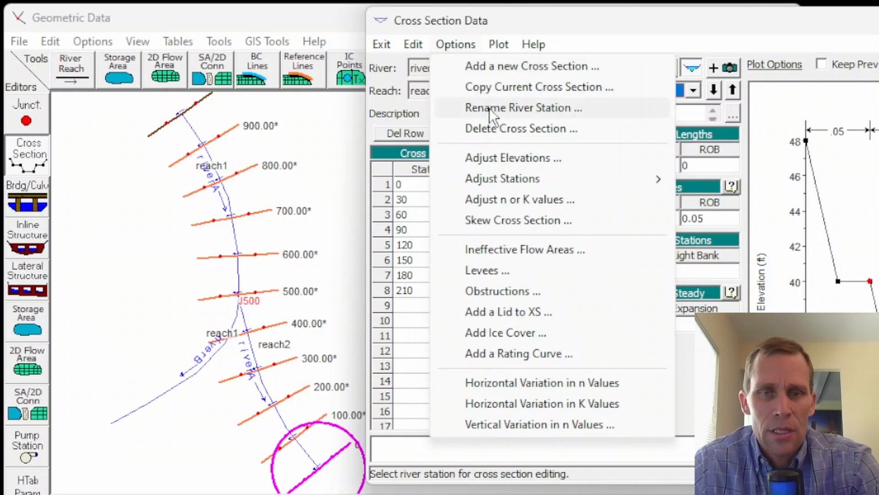
pyautogui.click(507, 87)
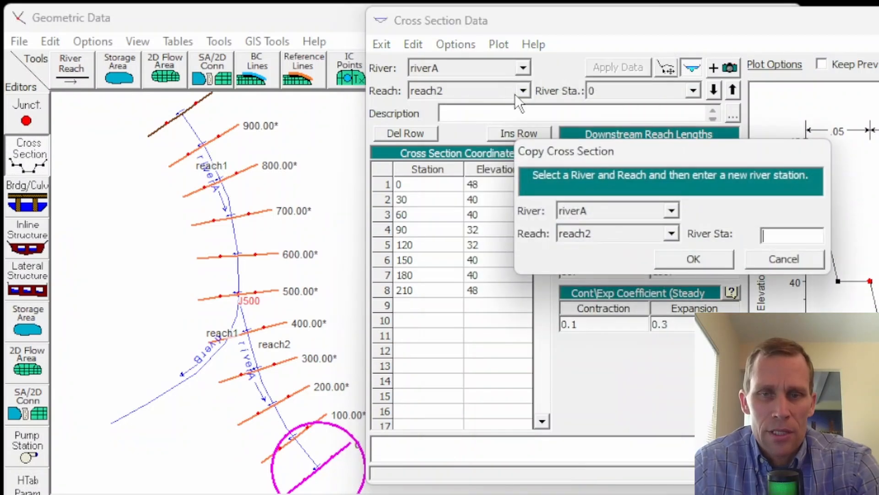
pyautogui.moveTo(637, 147); pyautogui.dragTo(510, 83)
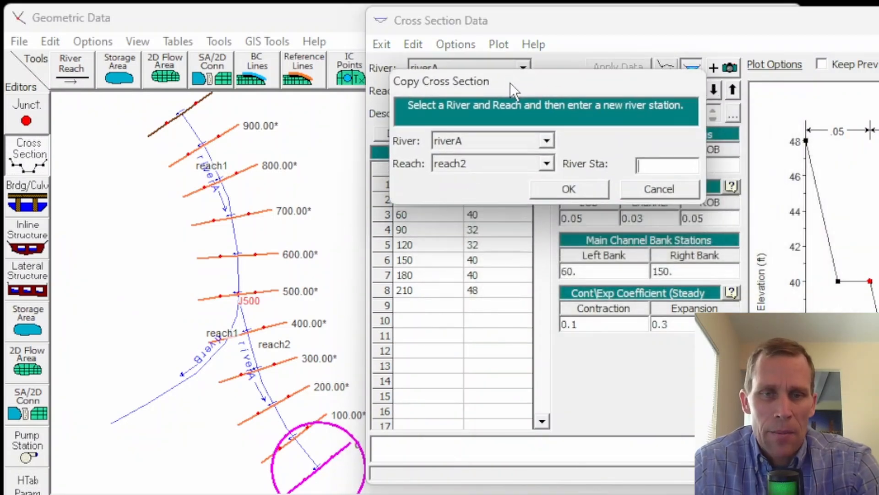
pyautogui.click(546, 141)
pyautogui.click(505, 167)
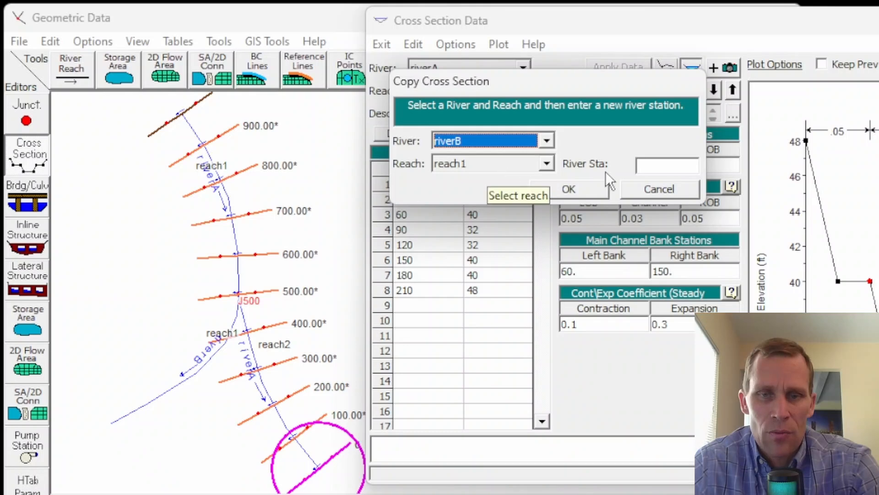
pyautogui.click(652, 167)
pyautogui.write('0')
pyautogui.click(577, 194)
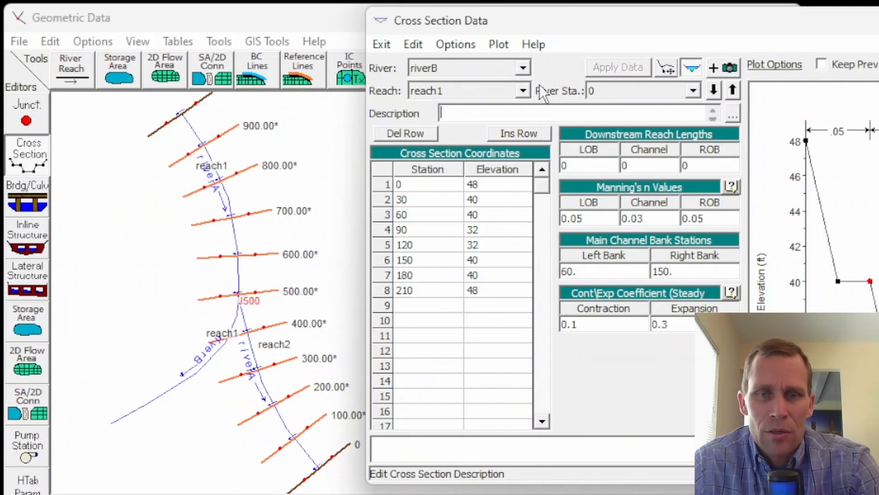
# Step: Copy the cross section at river station 500 of riverA reach2 to riverB reach1 as river station 500
pyautogui.click(523, 91)
pyautogui.click(524, 68)
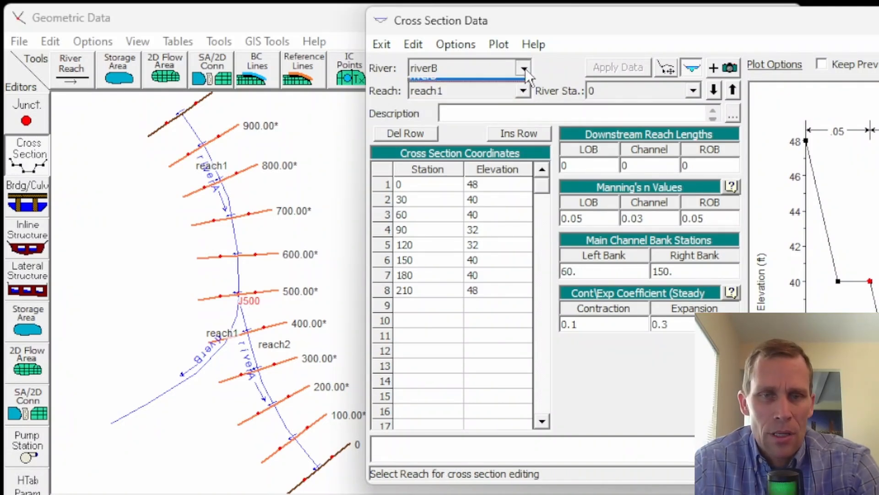
pyautogui.click(507, 83)
pyautogui.click(524, 91)
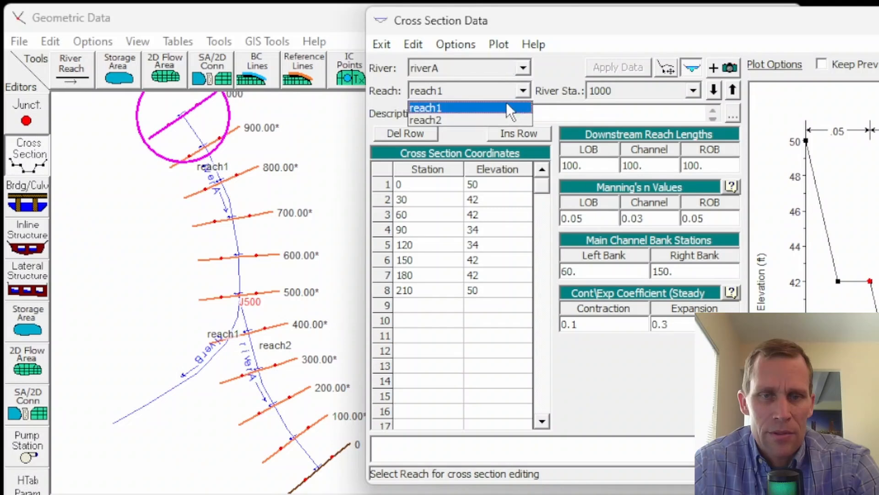
pyautogui.click(499, 119)
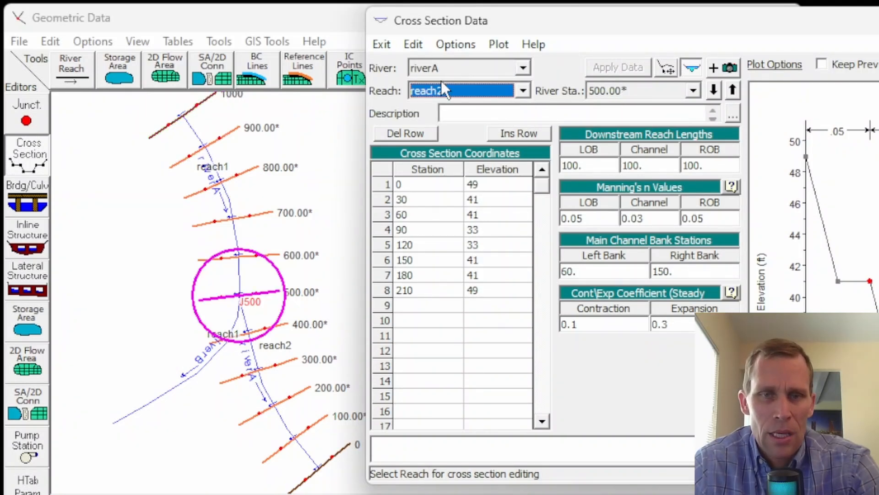
pyautogui.click(452, 48)
pyautogui.click(477, 87)
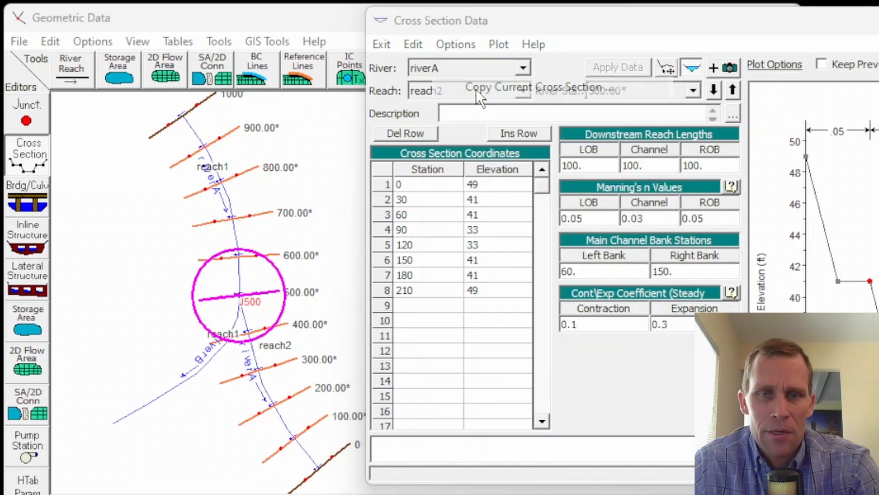
pyautogui.moveTo(593, 161); pyautogui.dragTo(424, 126)
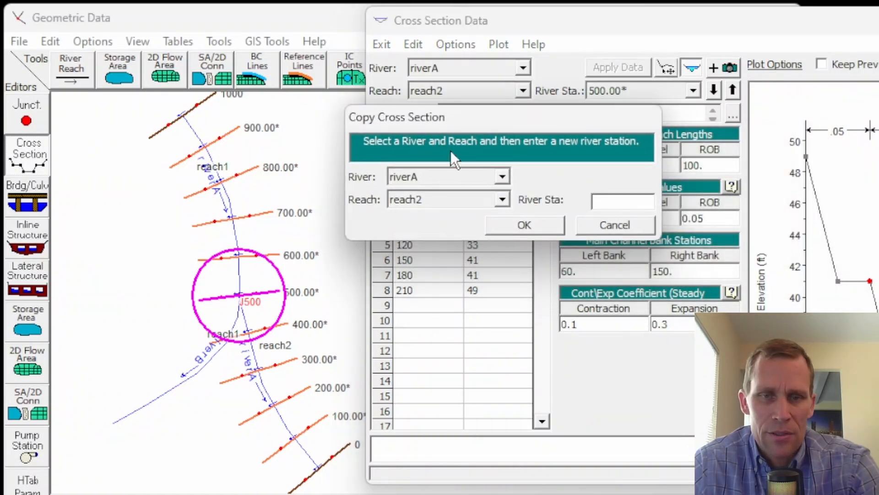
pyautogui.click(507, 178)
pyautogui.click(447, 205)
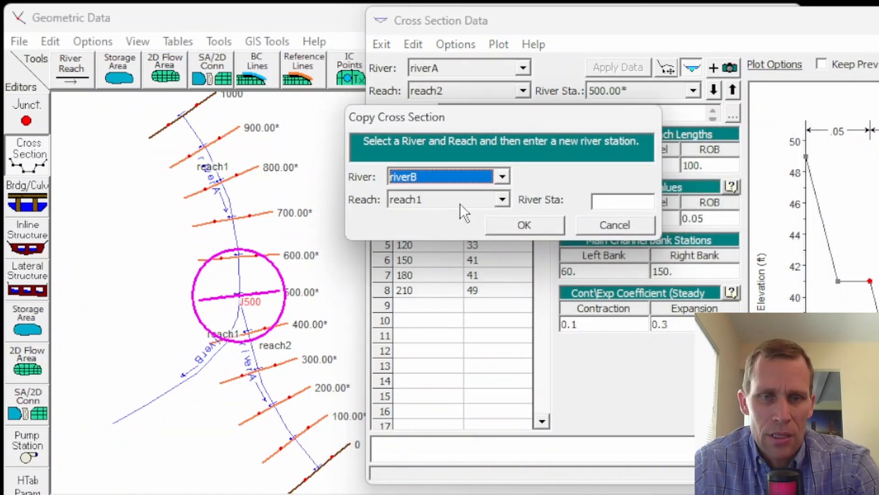
pyautogui.click(600, 201)
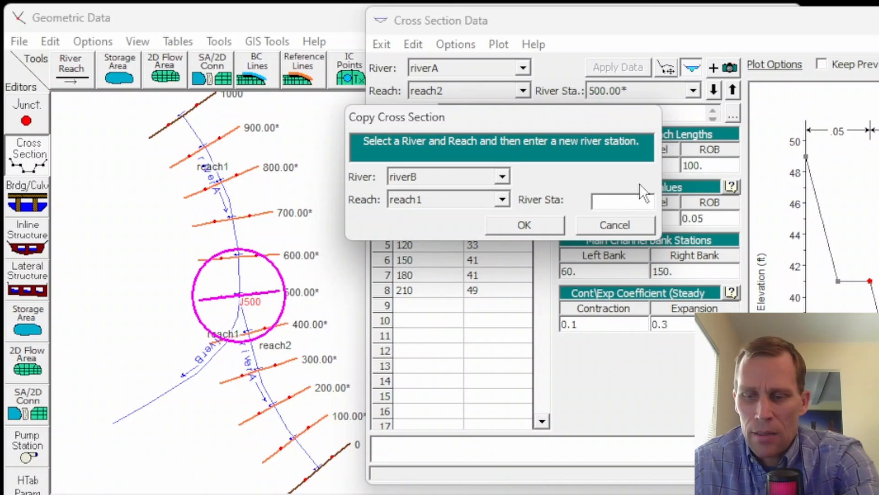
pyautogui.write('500')
pyautogui.click(527, 227)
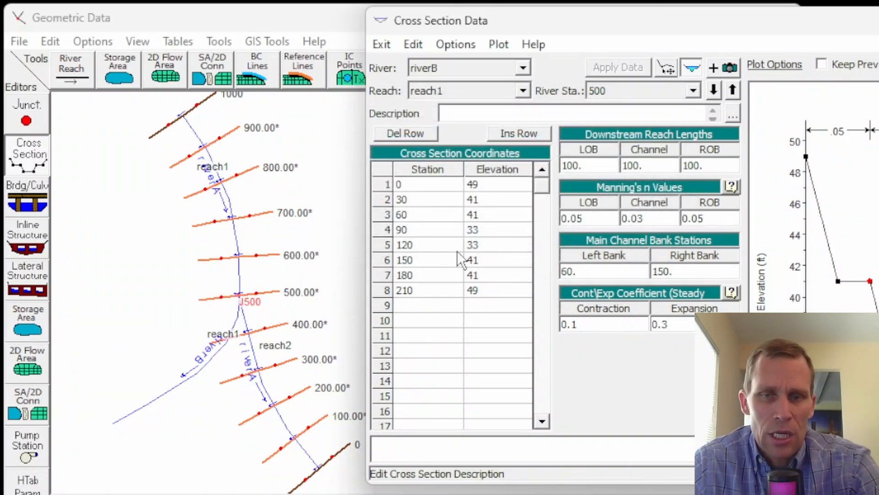
# Step: Set the LOB, channel and ROB downstream reach lengths of riverB reach1 station 500 to 500, apply them and close the cross section editor
pyautogui.click(576, 166)
pyautogui.write('500')
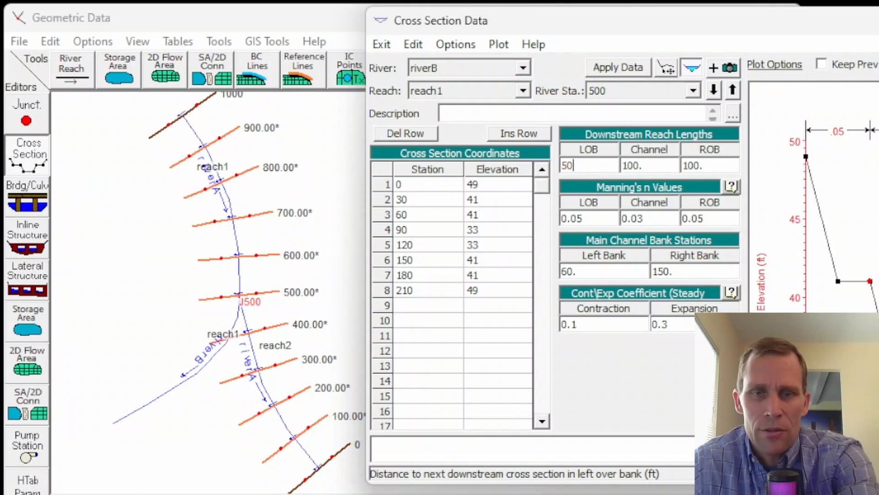
pyautogui.doubleClick(578, 165)
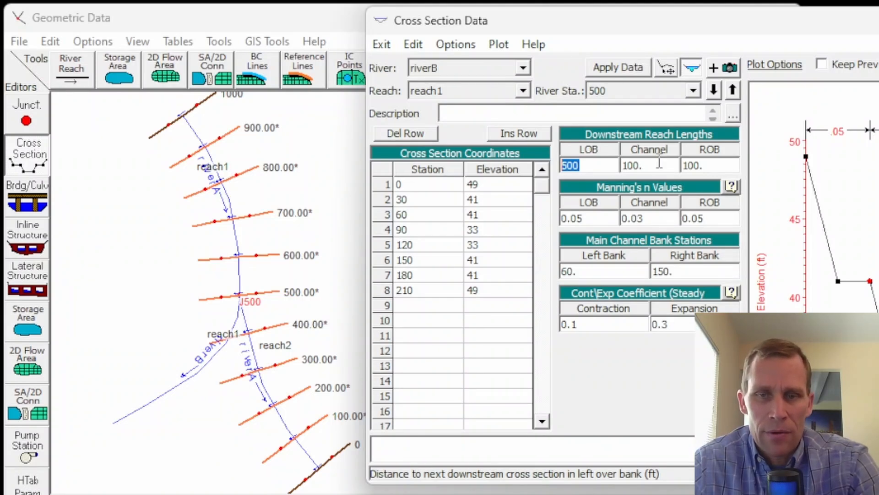
pyautogui.click(652, 164)
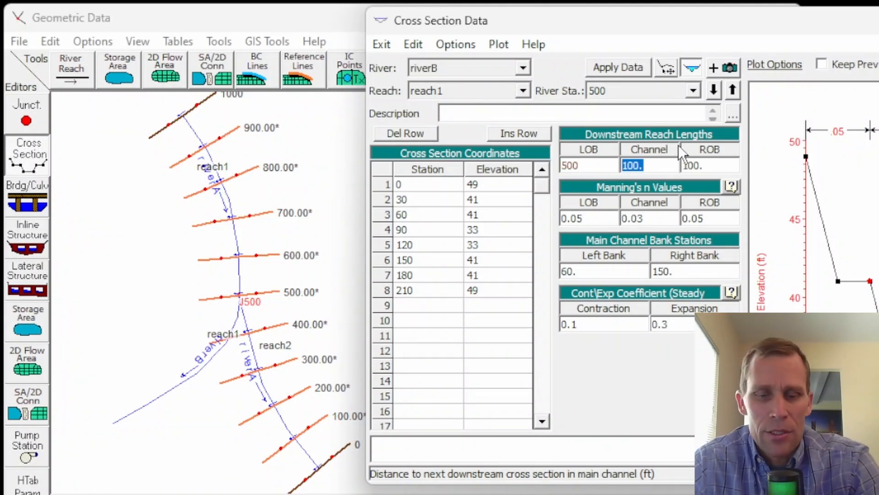
pyautogui.write('500')
pyautogui.press('Tab')
pyautogui.write('500')
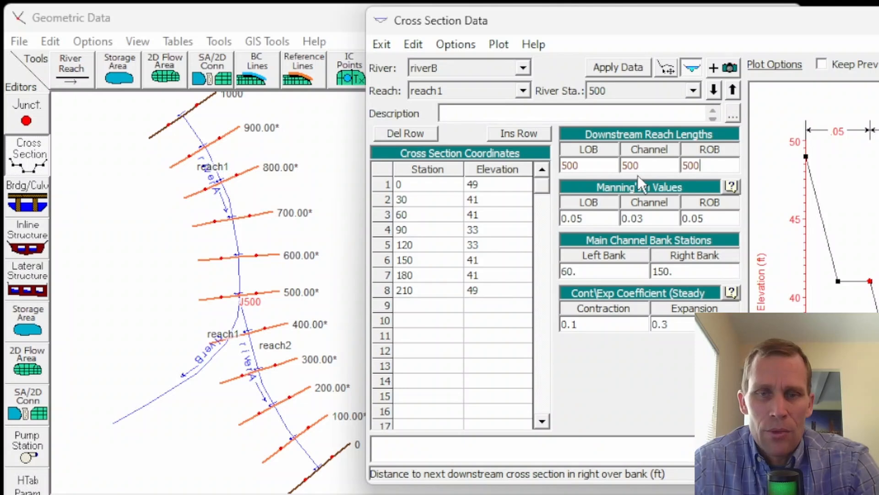
pyautogui.click(623, 65)
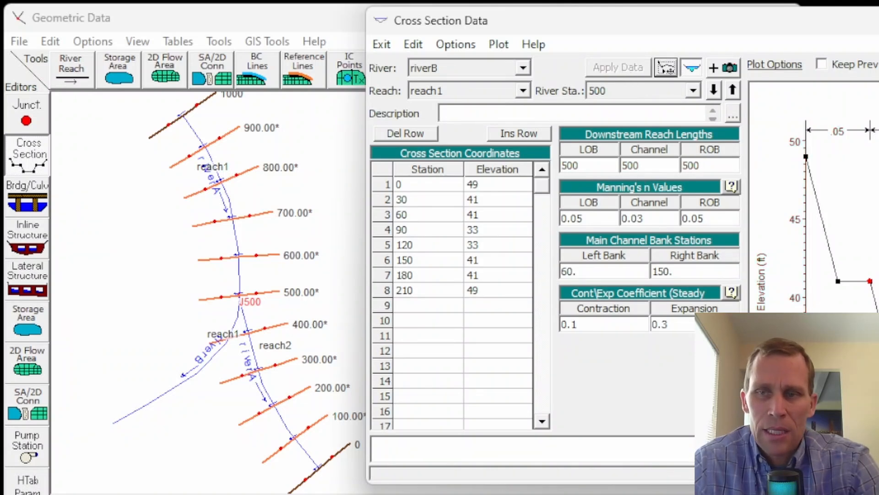
pyautogui.hotkey('alt', 'F4')
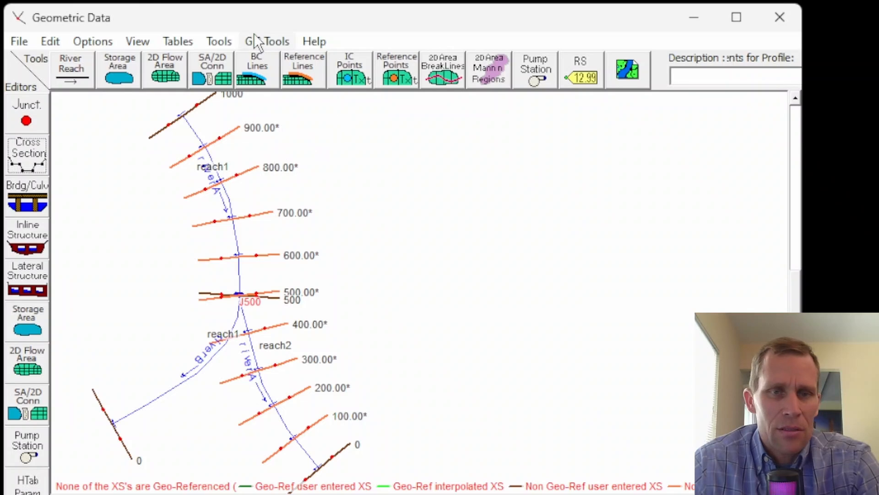
# Step: Interpolate cross sections within riverB reach1 for all river stations, with a maximum distance of 100 between sections
pyautogui.click(214, 40)
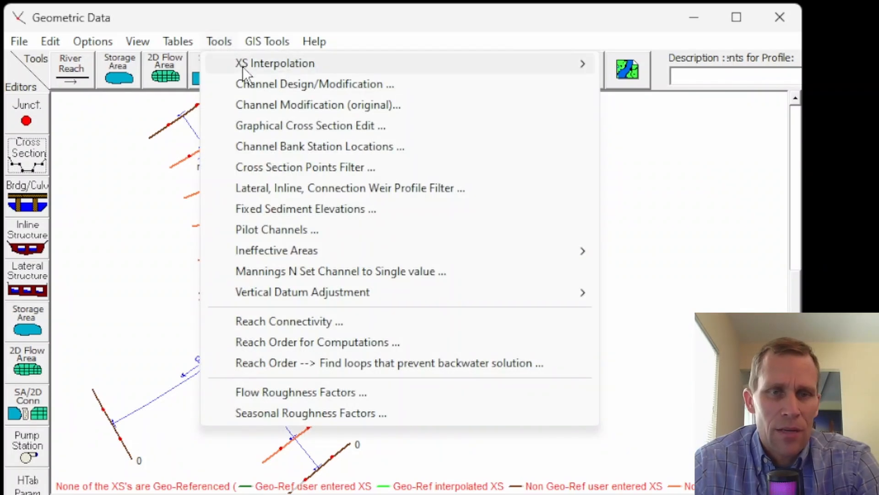
pyautogui.moveTo(238, 68)
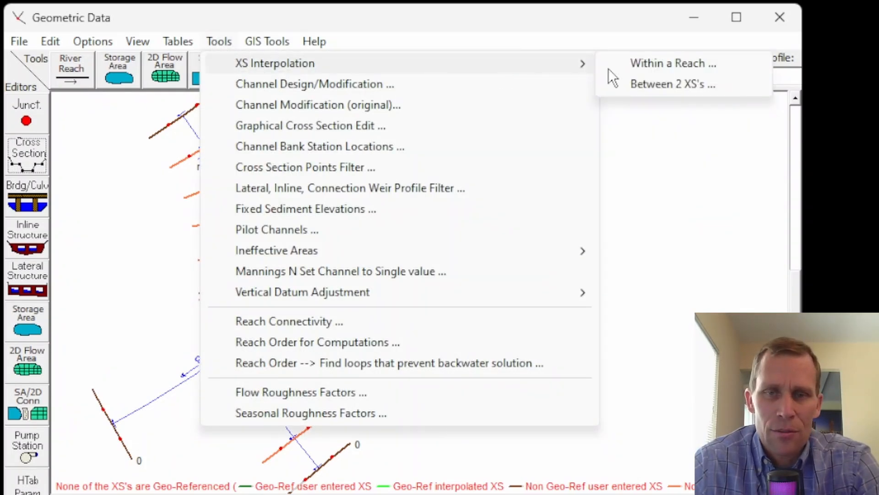
pyautogui.click(652, 67)
pyautogui.moveTo(646, 56); pyautogui.dragTo(486, 69)
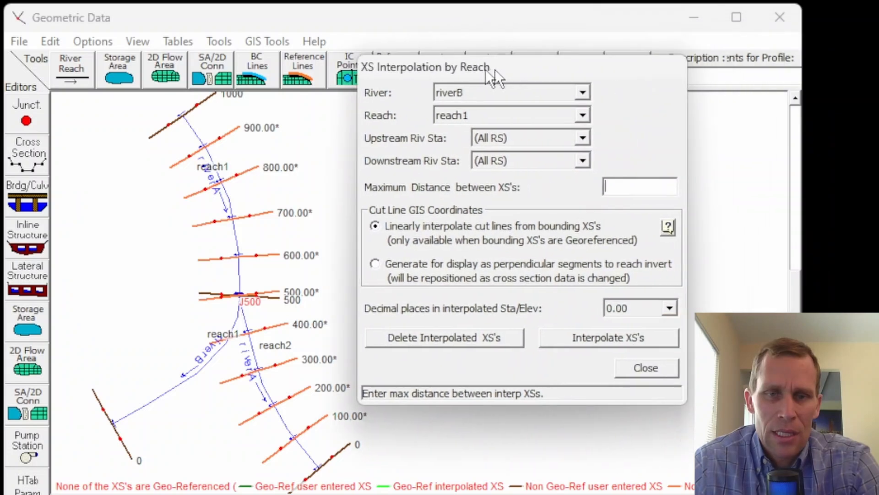
pyautogui.click(445, 95)
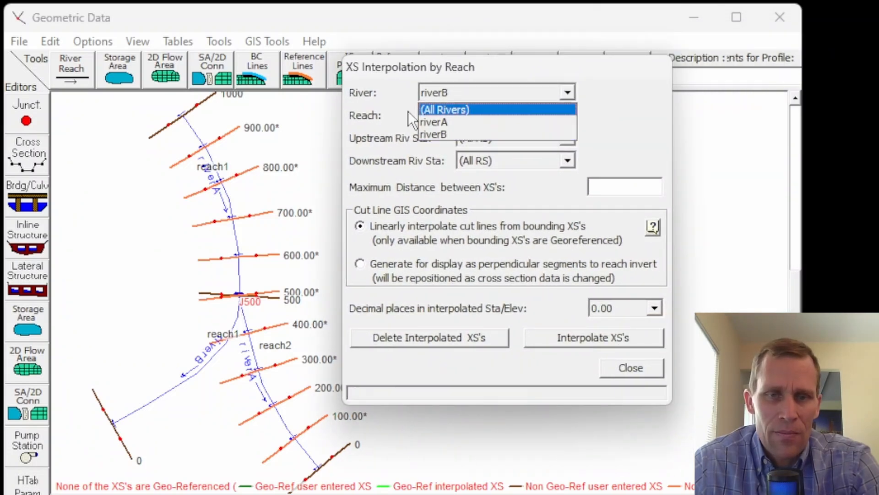
pyautogui.click(408, 111)
pyautogui.click(432, 113)
pyautogui.click(430, 143)
pyautogui.click(602, 186)
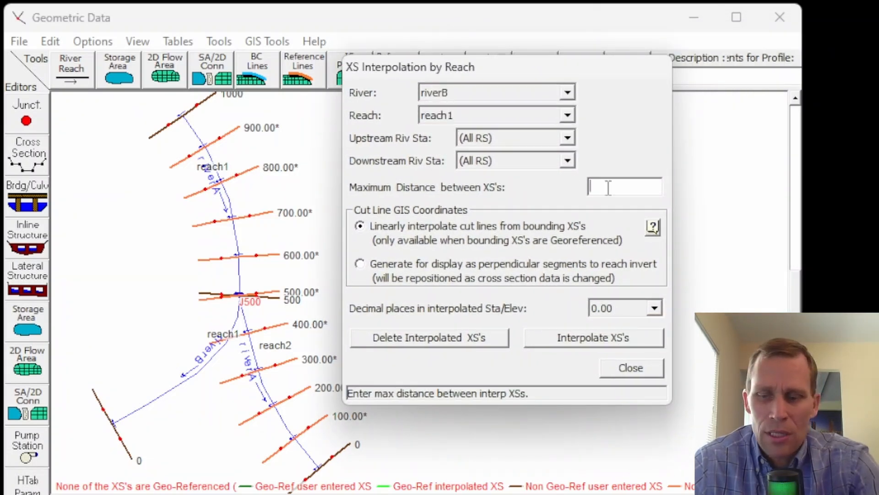
pyautogui.write('100')
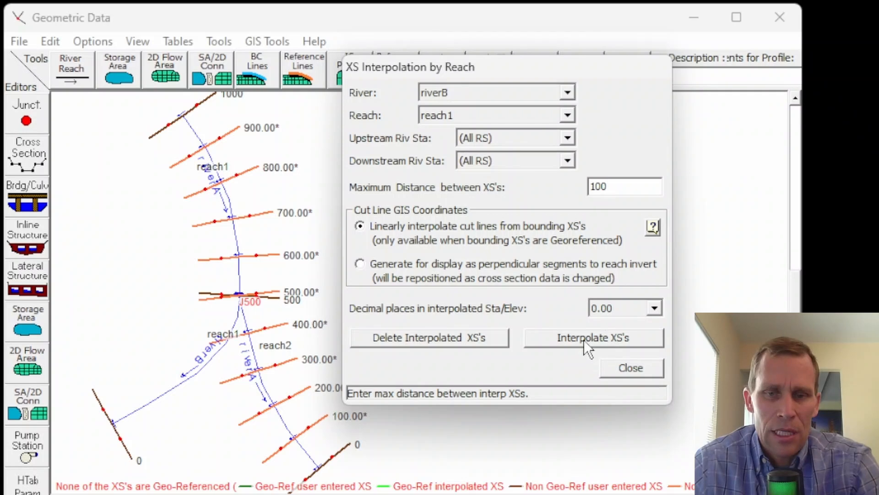
pyautogui.click(600, 341)
pyautogui.click(630, 368)
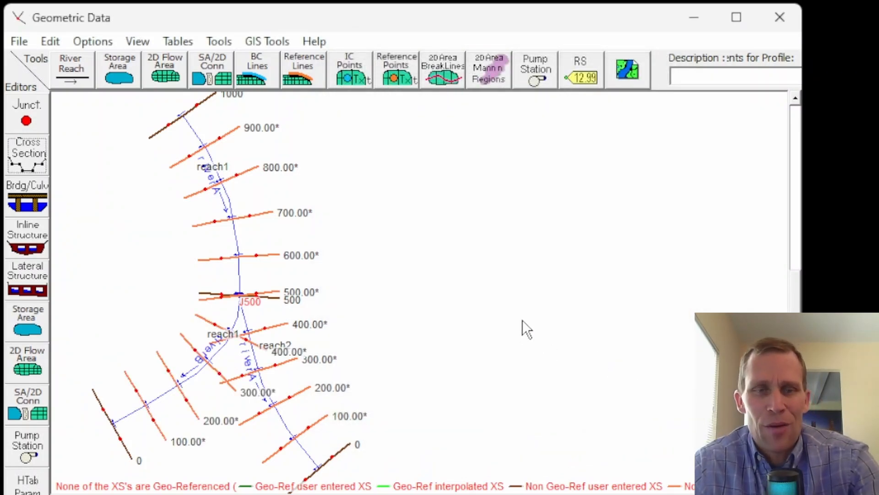
# Step: Save the geometry data in the project folder under the title "base"
pyautogui.click(22, 42)
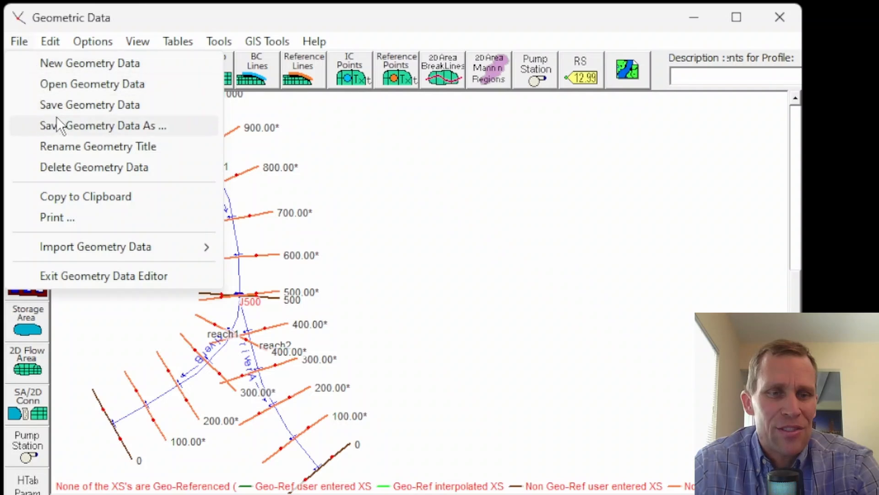
pyautogui.click(71, 103)
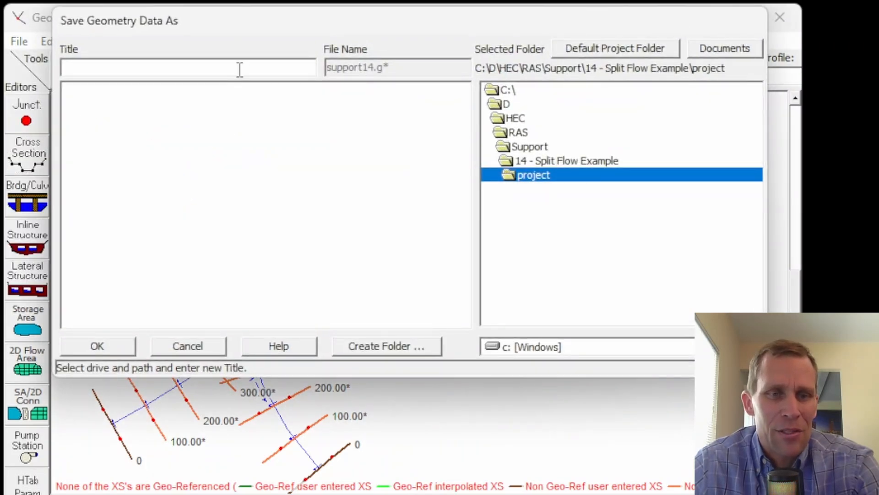
pyautogui.write('base')
pyautogui.click(99, 345)
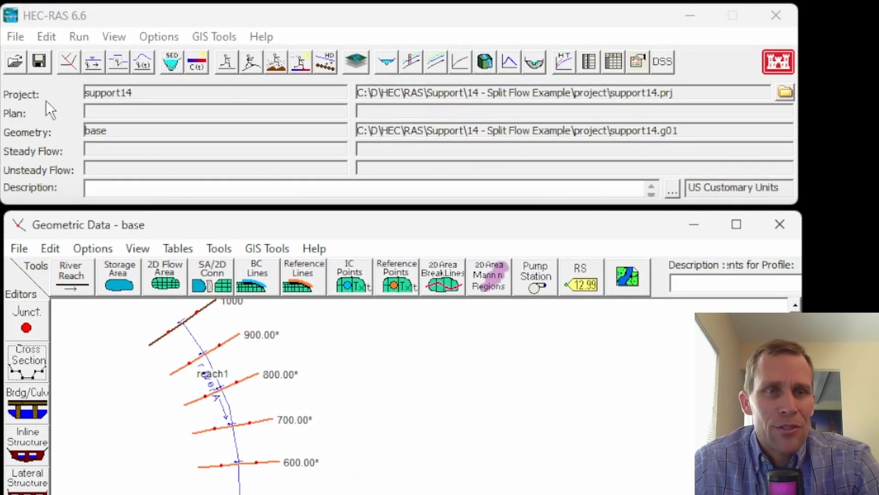
# Step: Open the steady flow data editor and set the PF 1 flow of riverA reach1 at station 1000 to 800 cfs
pyautogui.click(98, 15)
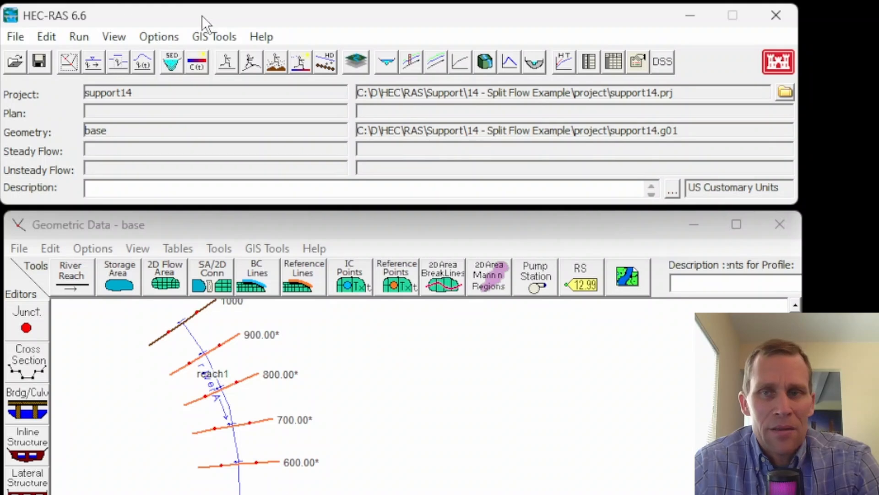
pyautogui.click(51, 41)
pyautogui.click(77, 91)
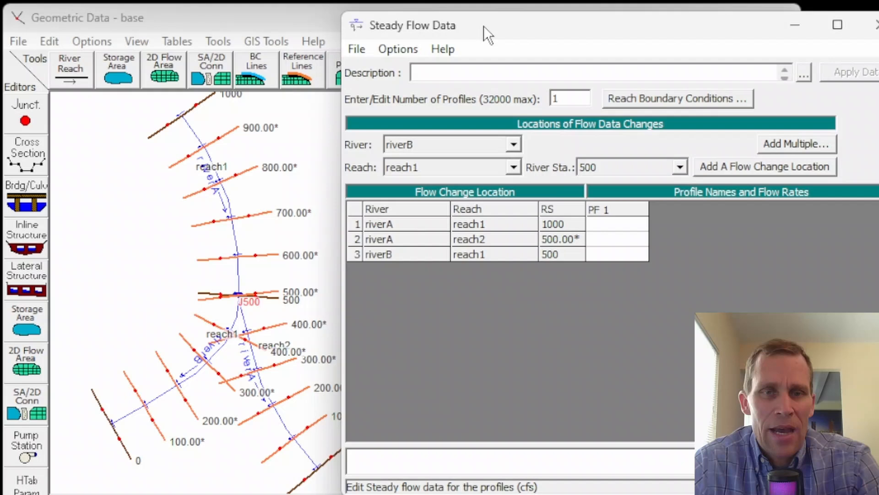
pyautogui.moveTo(484, 25); pyautogui.dragTo(490, 28)
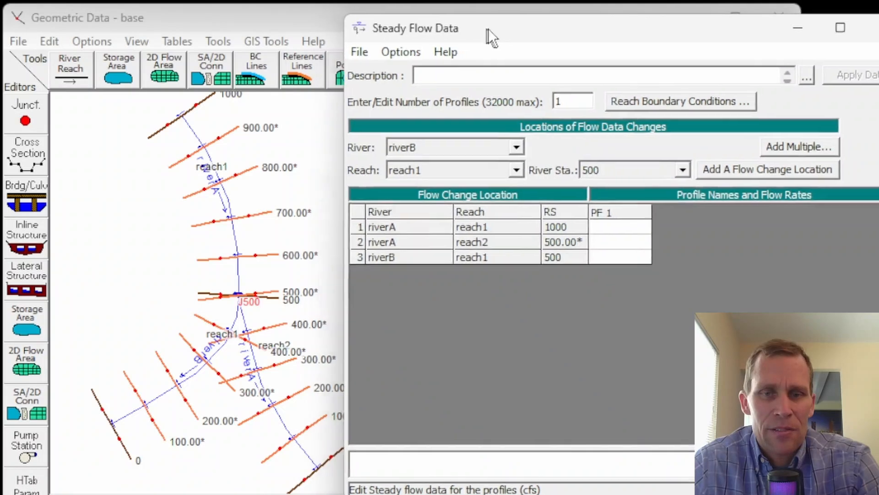
pyautogui.click(638, 231)
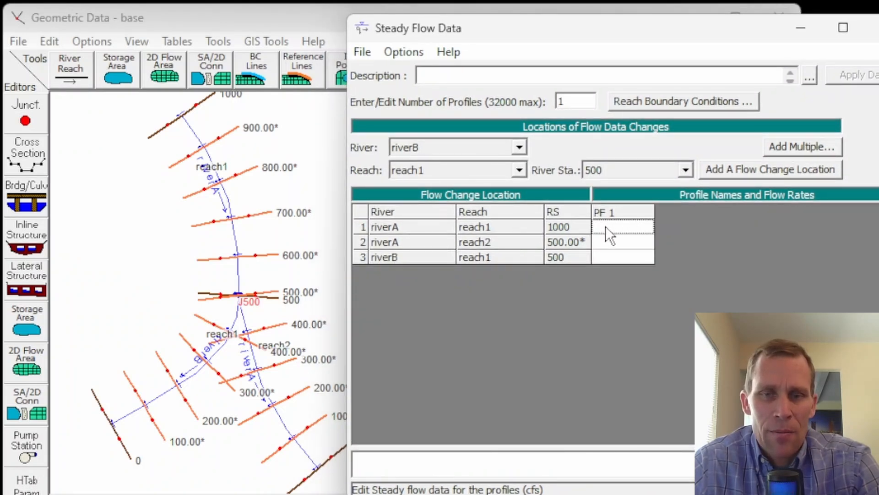
pyautogui.write('800')
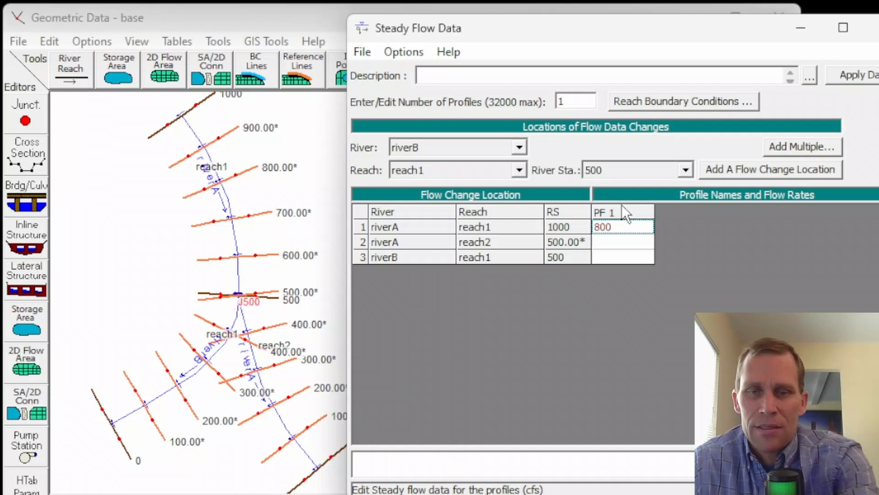
# Step: Set the PF 1 flows of riverA reach2 and riverB reach1 to 400 cfs each
pyautogui.click(600, 243)
pyautogui.write('4')
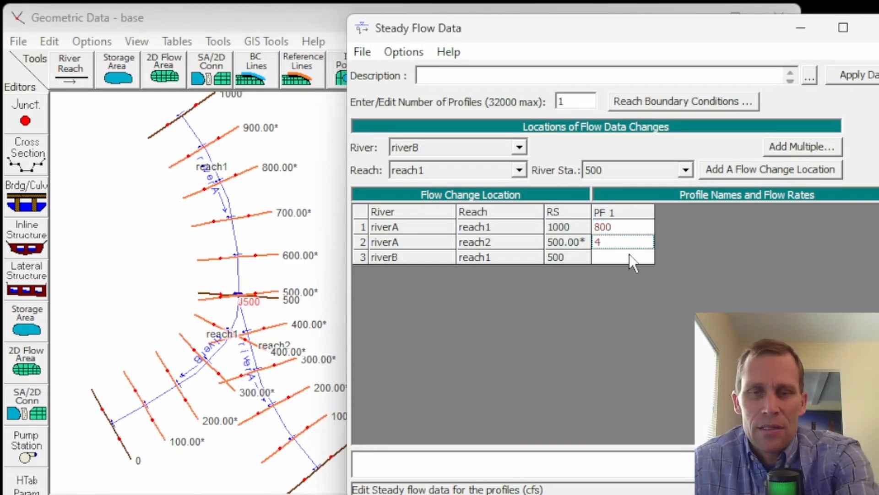
pyautogui.write('00')
pyautogui.click(615, 259)
pyautogui.write('400')
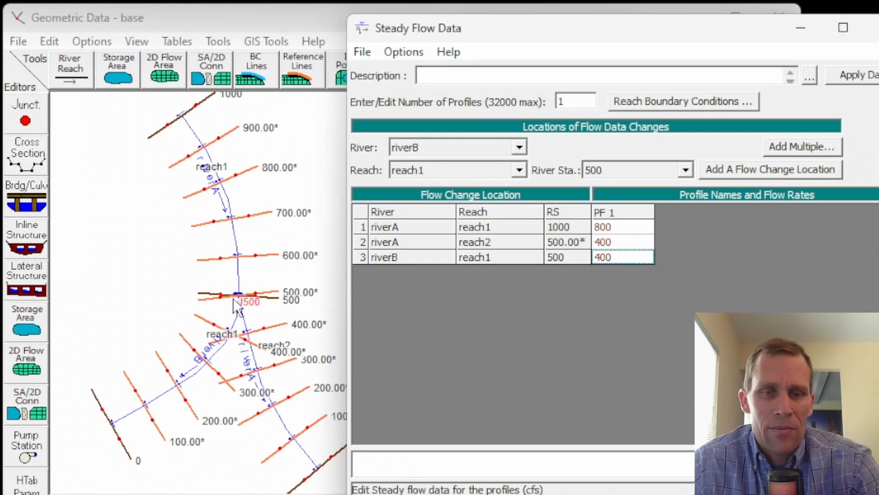
# Step: Change the PF 1 flows to an uneven split of 425 cfs for riverA reach2 and 375 cfs for riverB reach1
pyautogui.click(629, 238)
pyautogui.click(608, 216)
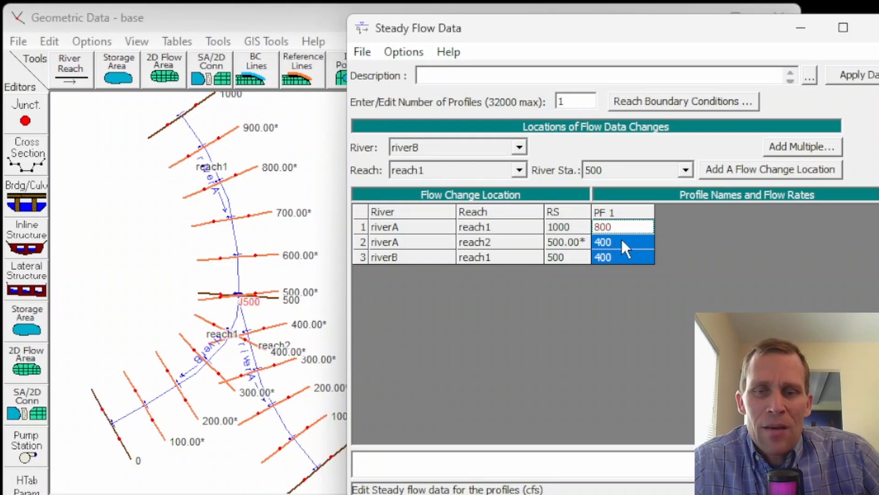
pyautogui.click(621, 238)
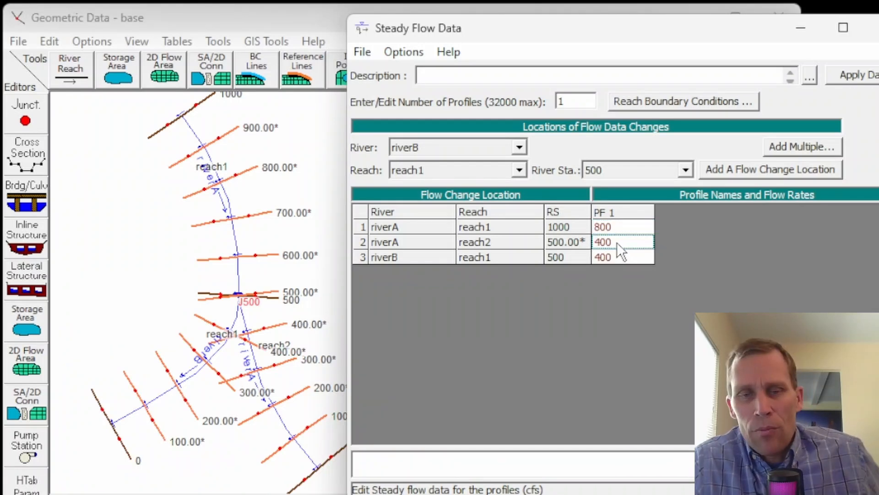
pyautogui.write('4')
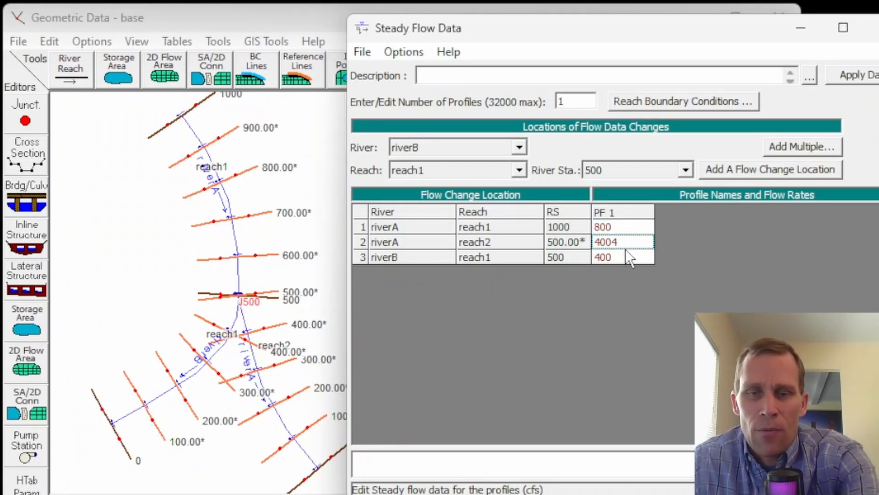
pyautogui.press('BackSpace')
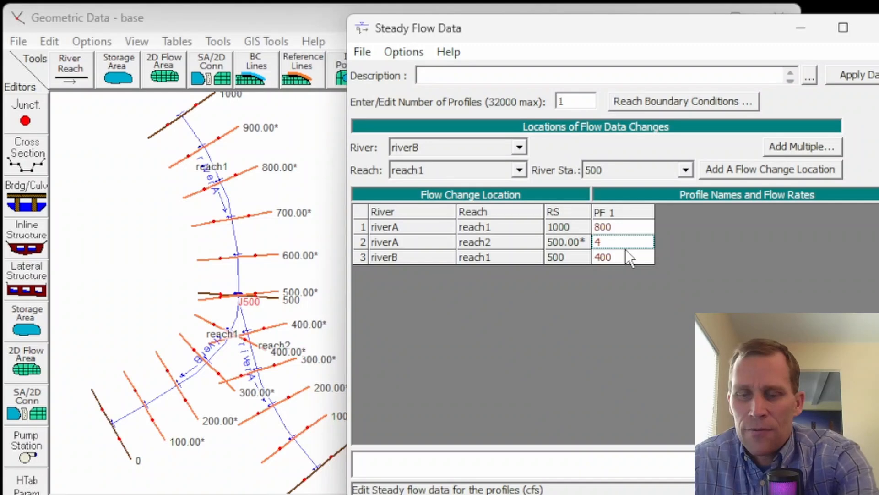
pyautogui.write('25')
pyautogui.click(630, 255)
pyautogui.press('Delete')
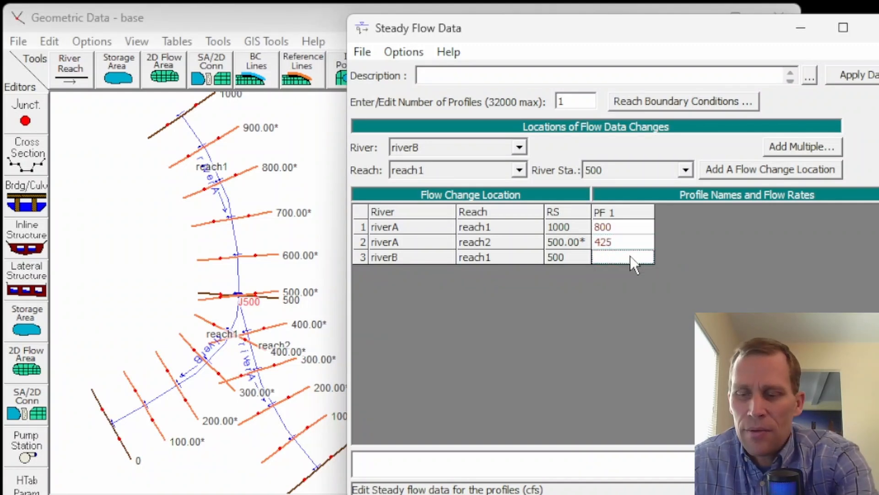
pyautogui.write('375')
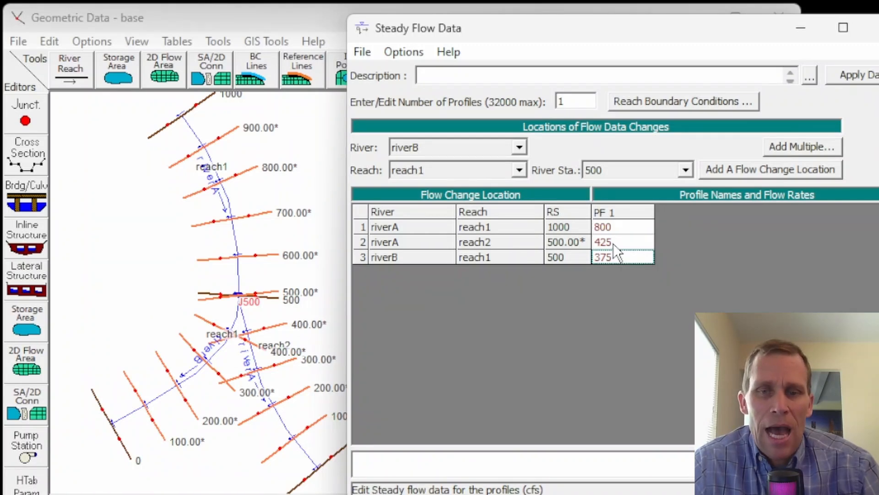
pyautogui.click(610, 224)
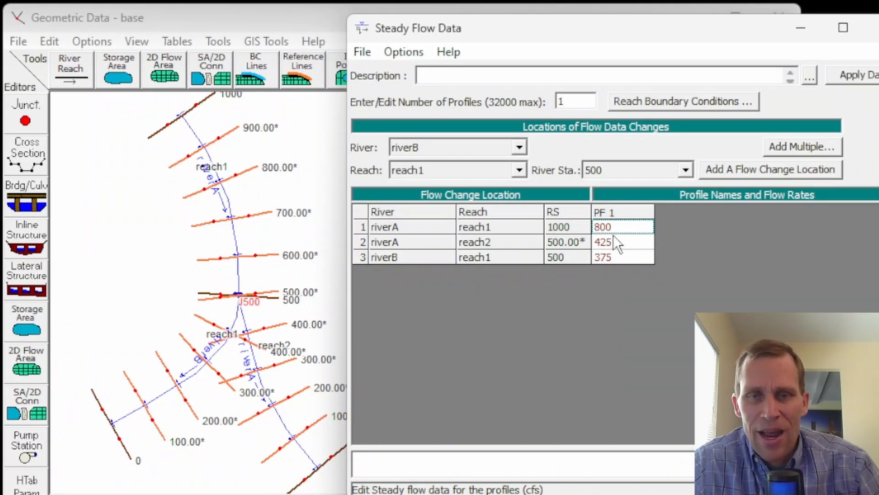
pyautogui.click(622, 247)
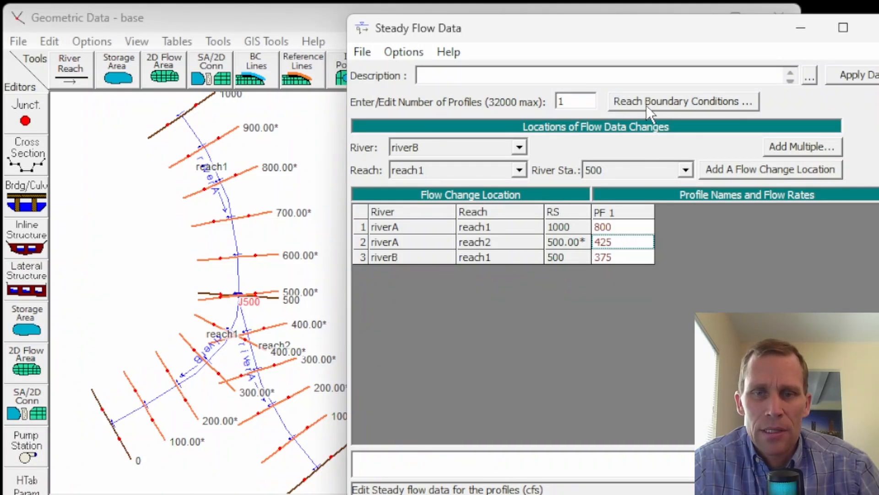
# Step: Open the reach boundary conditions and set the downstream end of riverA reach2 to normal depth with a slope of 0.002
pyautogui.click(658, 104)
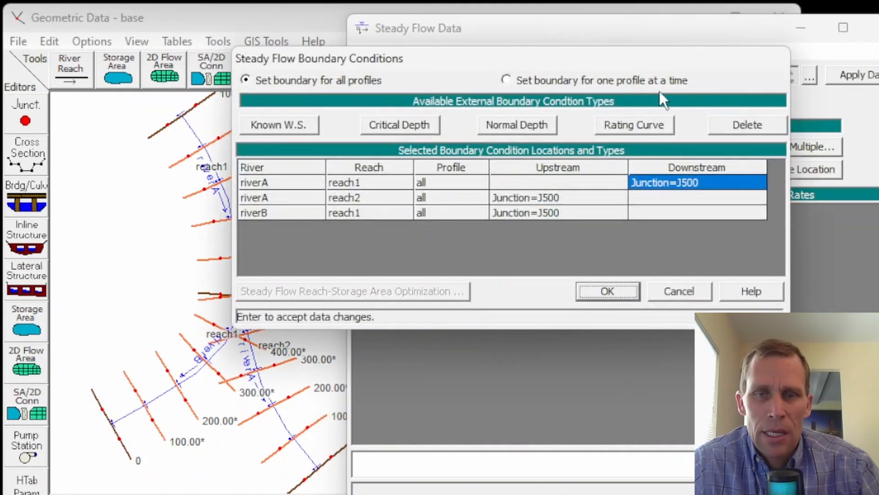
pyautogui.moveTo(652, 55); pyautogui.dragTo(673, 60)
pyautogui.click(688, 189)
pyautogui.click(598, 208)
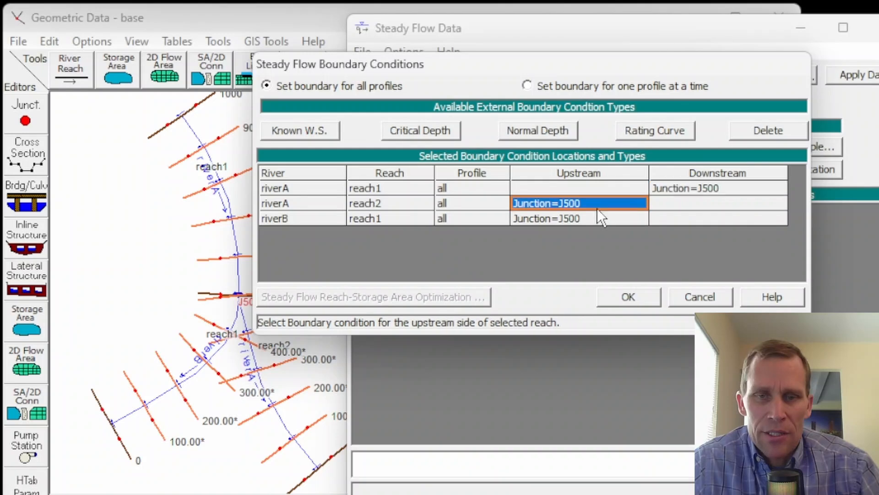
pyautogui.click(595, 219)
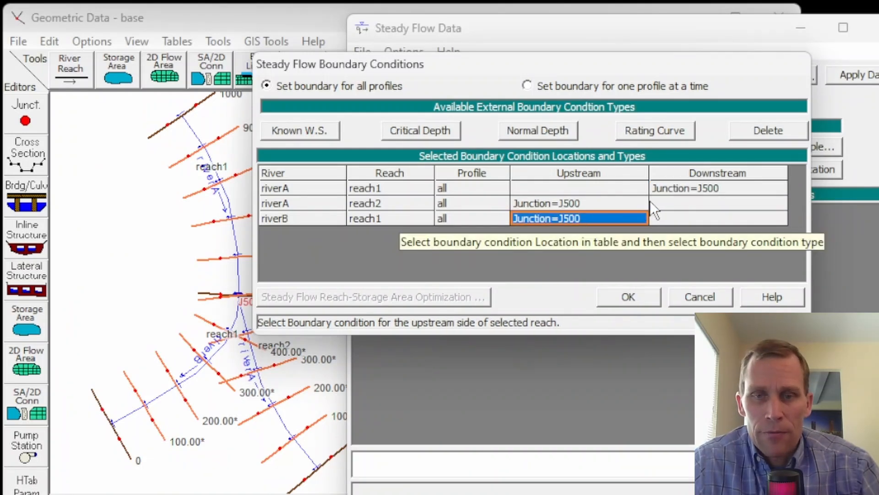
pyautogui.click(680, 201)
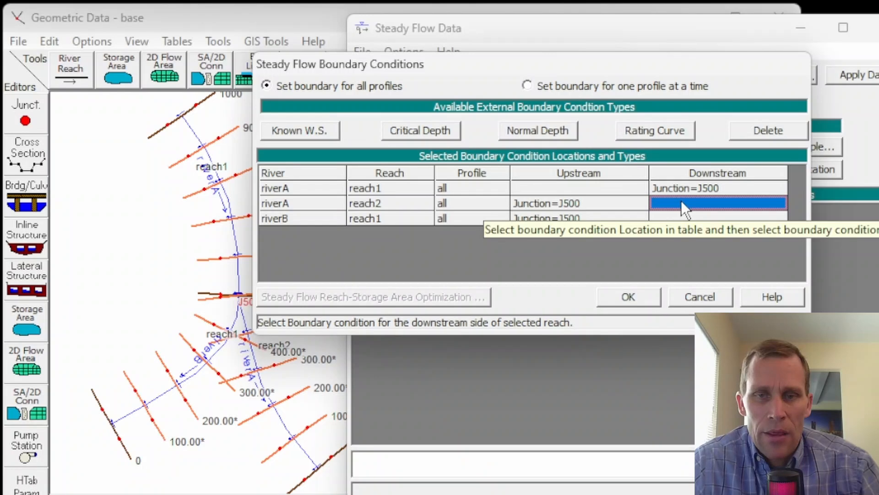
pyautogui.click(530, 133)
pyautogui.write('0.')
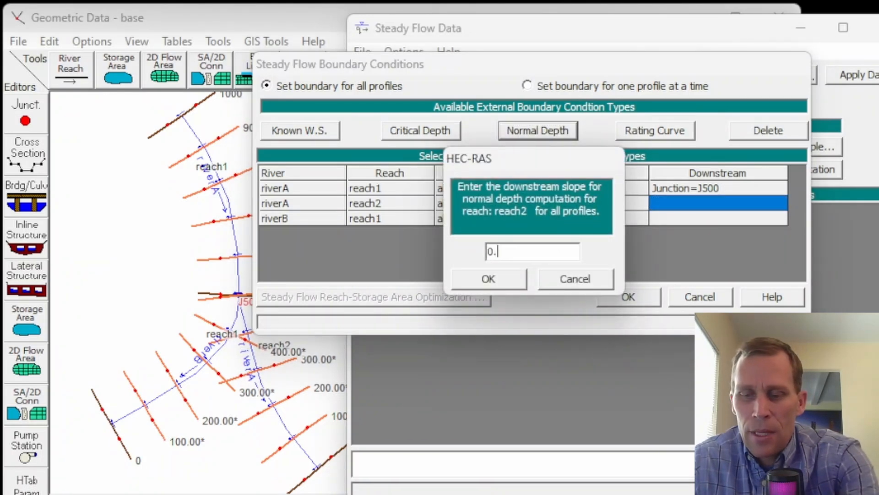
pyautogui.write('002')
pyautogui.moveTo(520, 252); pyautogui.dragTo(450, 250)
pyautogui.hotkey('ctrl', 'c')
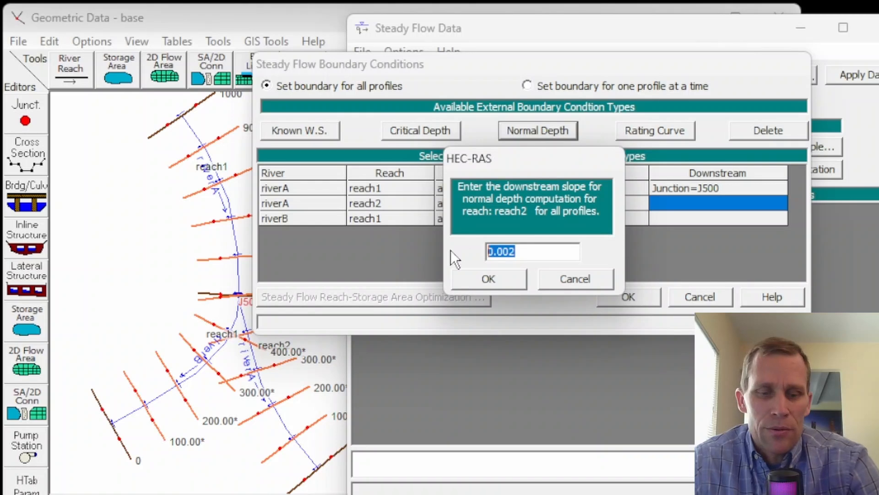
pyautogui.click(495, 279)
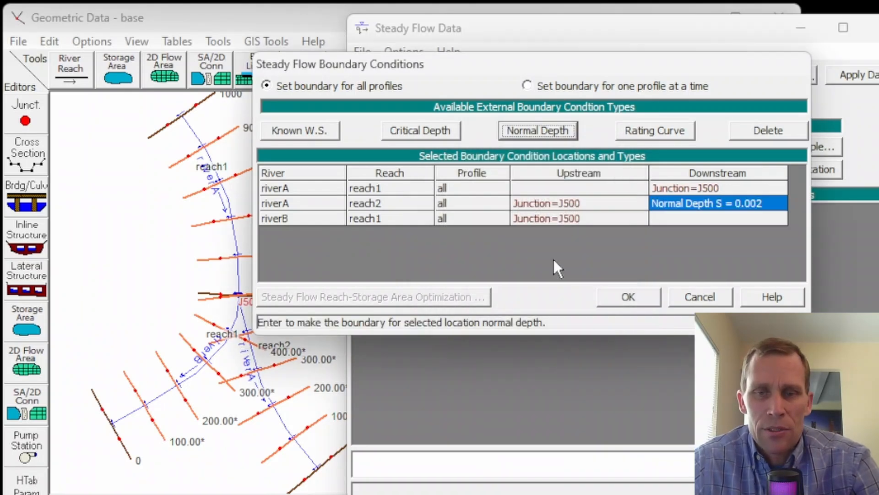
# Step: Set the downstream boundary of riverB reach1 to normal depth with a slope of 0.002 and accept the boundary conditions
pyautogui.click(663, 219)
pyautogui.click(514, 133)
pyautogui.hotkey('ctrl', 'v')
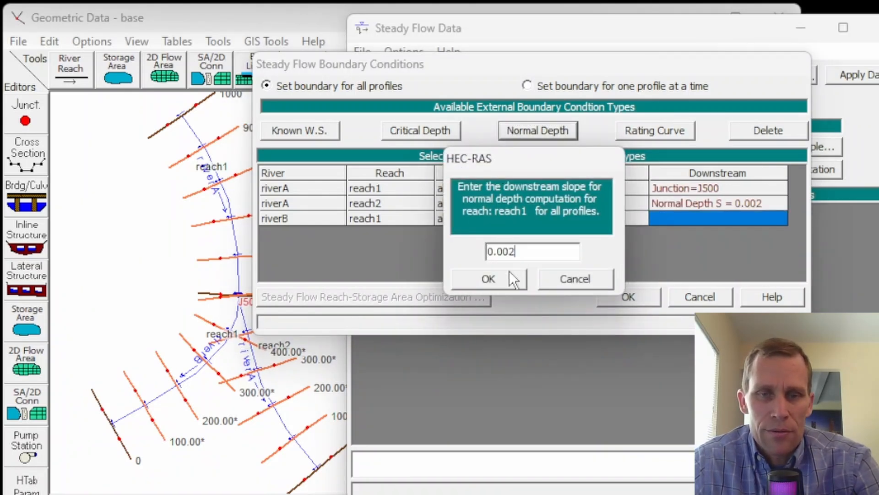
pyautogui.click(502, 275)
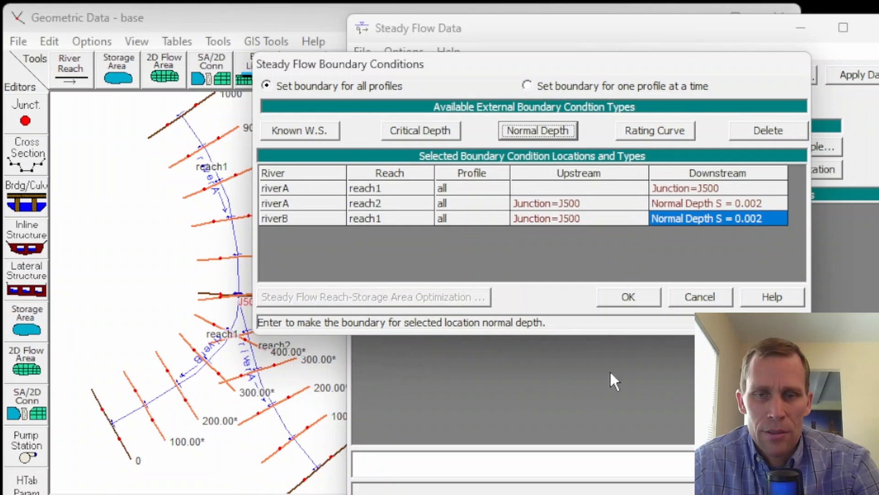
pyautogui.click(628, 308)
# Step: Save the flow data in the project folder under the title "steady" and close the steady flow editor
pyautogui.click(362, 52)
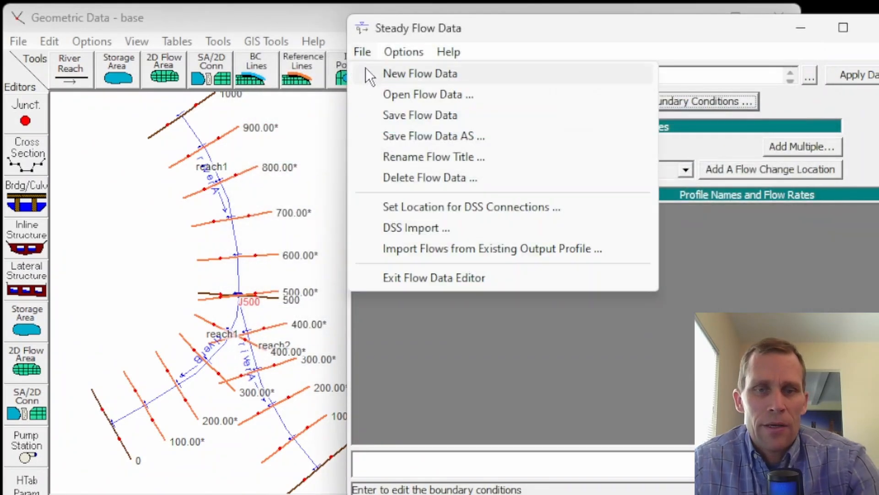
pyautogui.click(392, 120)
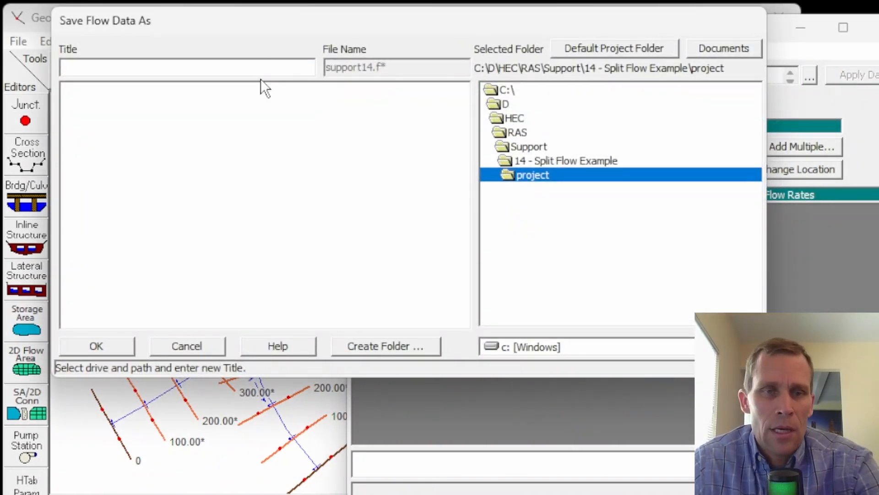
pyautogui.click(262, 65)
pyautogui.write('steady')
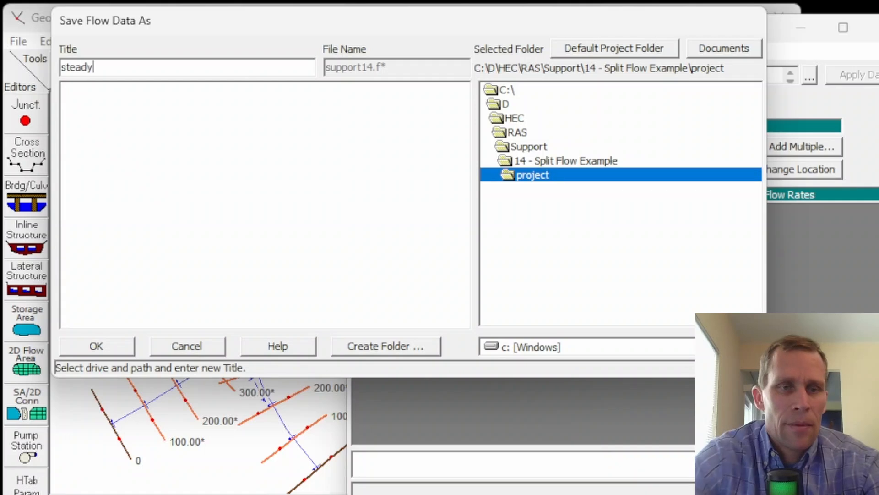
pyautogui.click(118, 337)
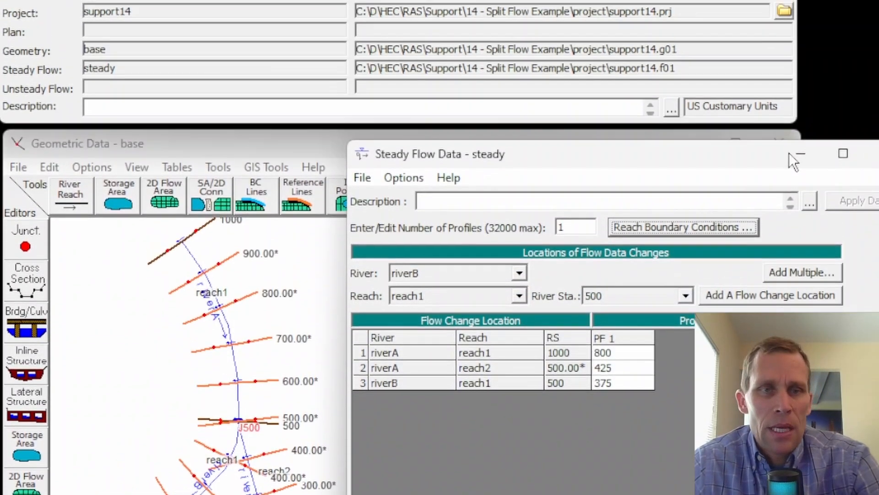
pyautogui.click(800, 74)
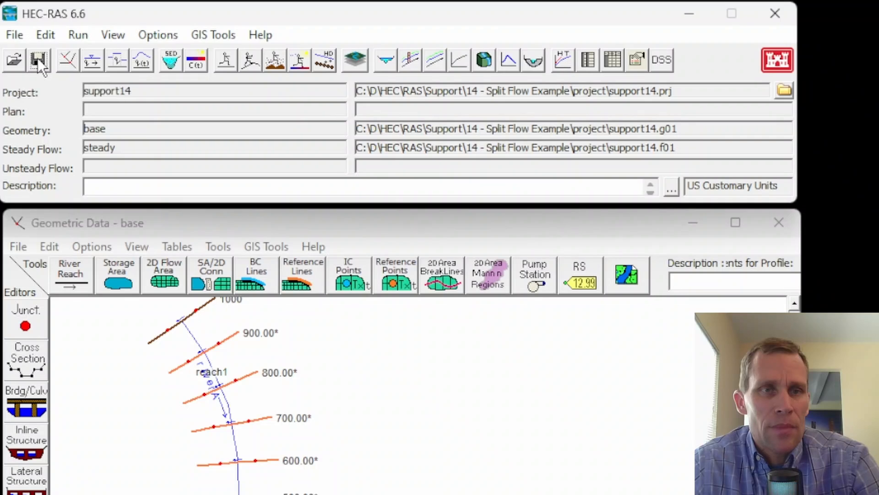
# Step: Open the steady flow analysis with the subcritical regime, the "base" geometry and the "steady" flow file
pyautogui.click(76, 37)
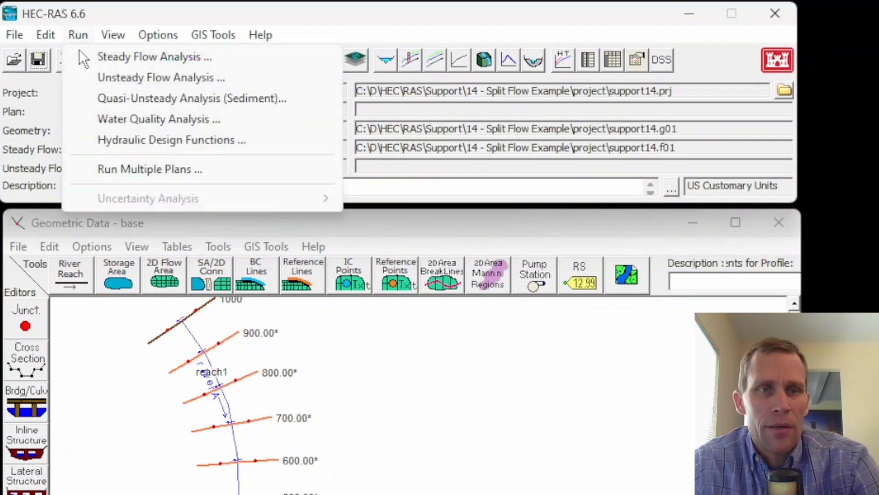
pyautogui.click(126, 58)
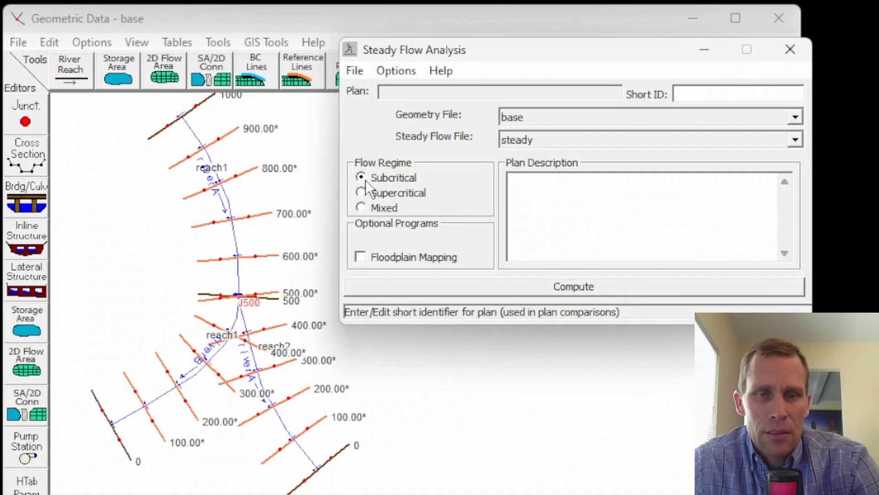
pyautogui.click(299, 356)
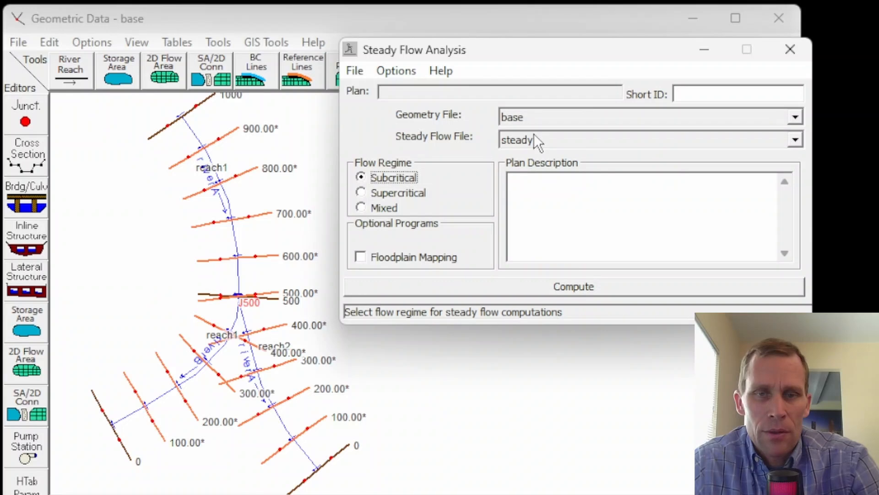
pyautogui.click(539, 117)
pyautogui.click(515, 133)
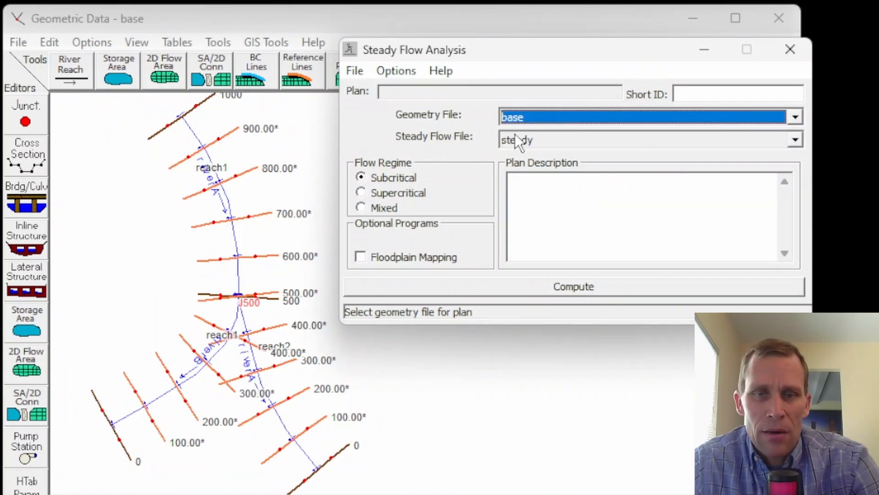
pyautogui.click(529, 142)
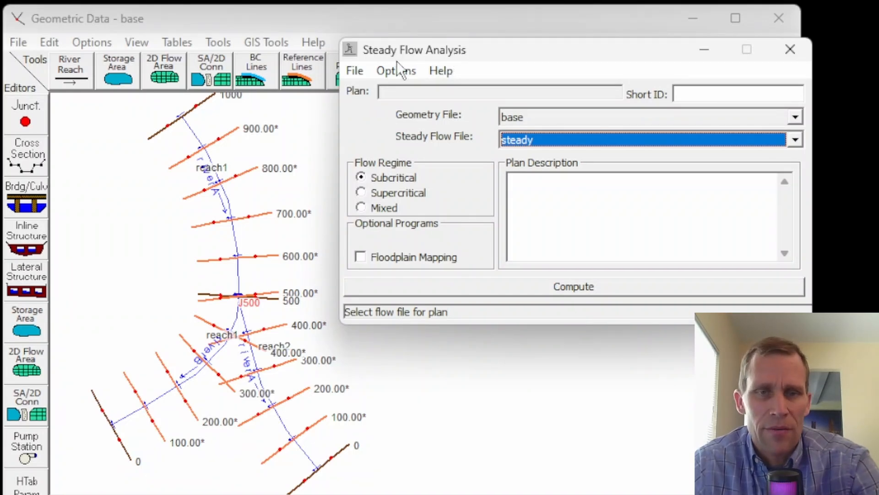
# Step: Save the plan in the project folder under the title "steady"
pyautogui.click(357, 72)
pyautogui.click(389, 133)
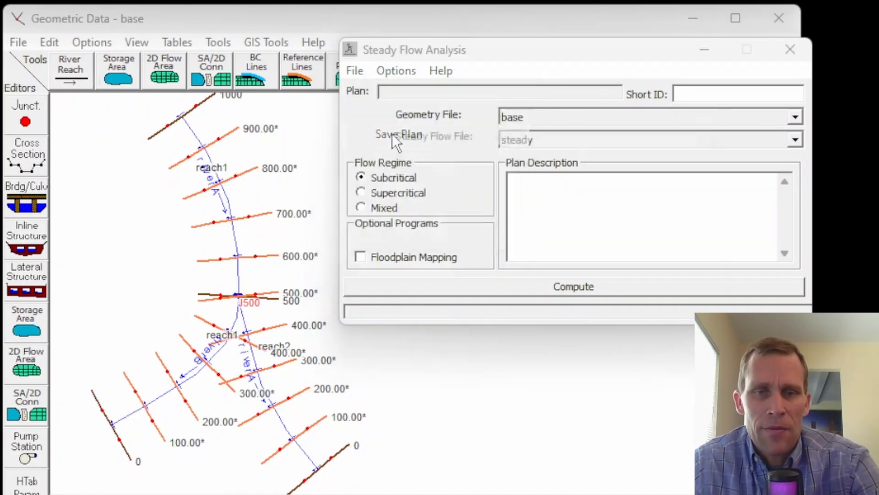
pyautogui.write('steady')
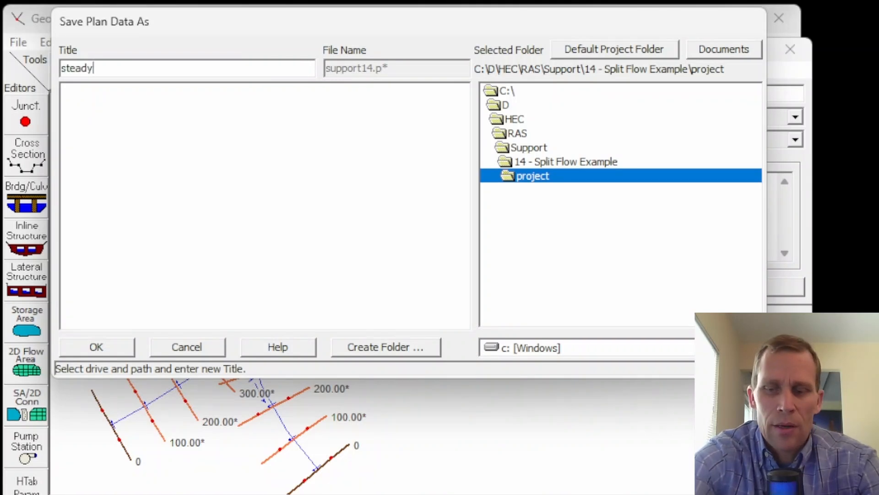
pyautogui.hotkey('shift', 'Home')
pyautogui.hotkey('ctrl', 'c')
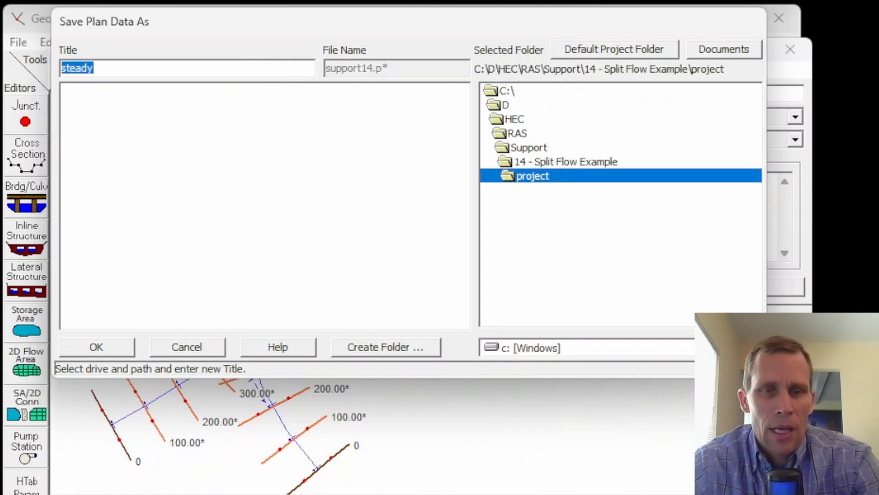
pyautogui.click(99, 345)
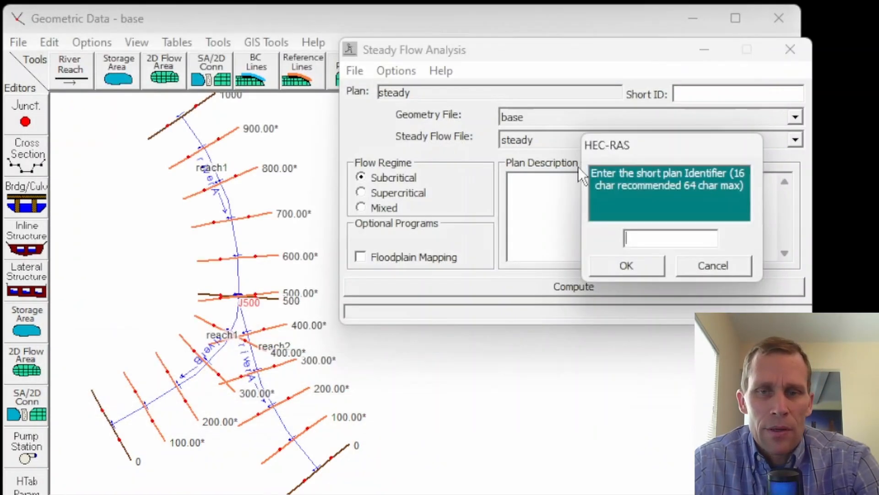
# Step: Enter "steady" as the short plan identifier, compute the steady flow plan and close the analysis window
pyautogui.hotkey('ctrl', 'v')
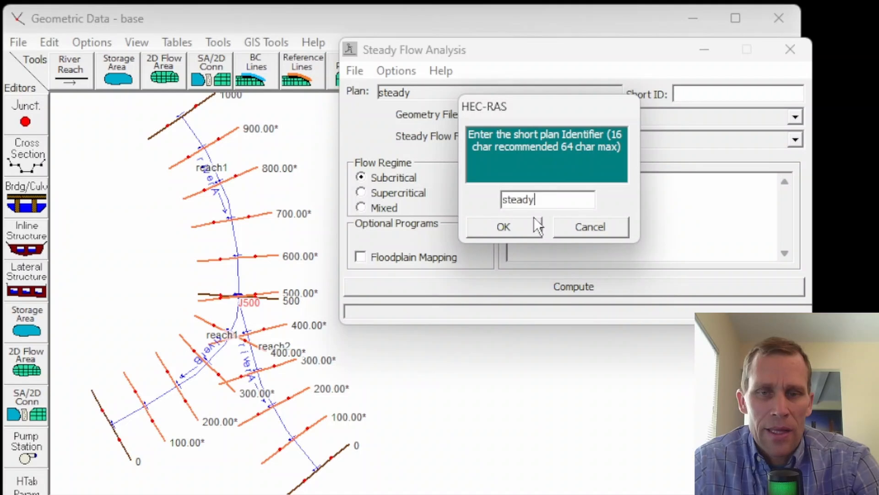
pyautogui.click(517, 226)
pyautogui.click(547, 287)
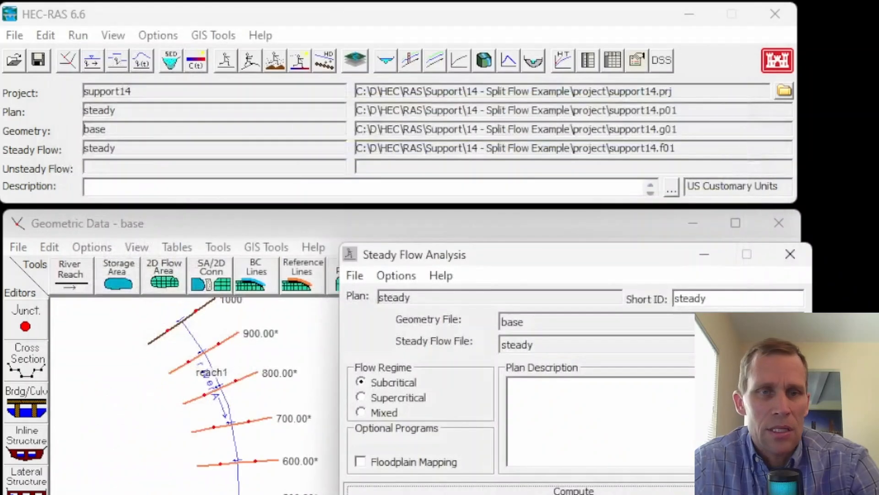
pyautogui.click(786, 252)
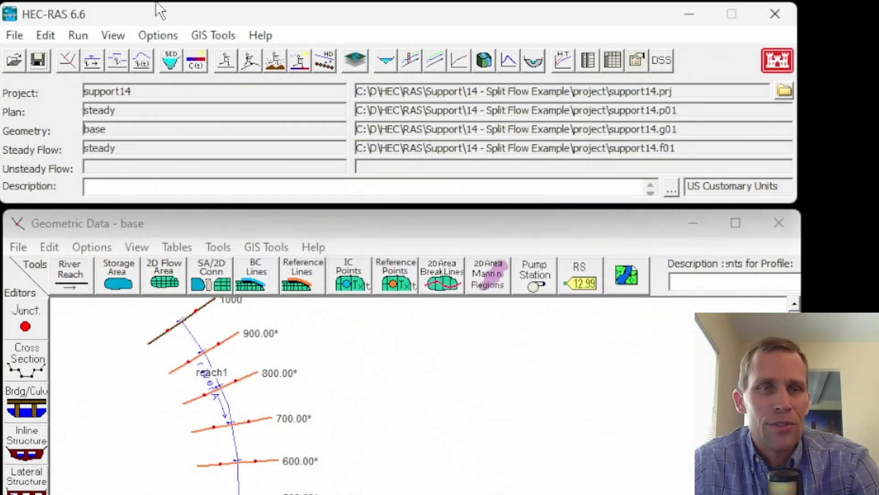
# Step: Open the cross section plots and step downstream through the riverB reach1 stations from 500 to examine the PF 1 water surface
pyautogui.click(113, 35)
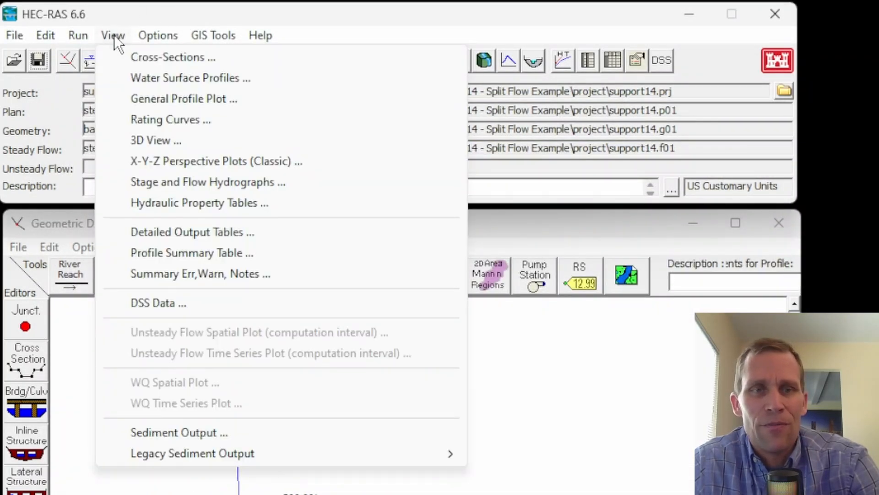
pyautogui.click(128, 56)
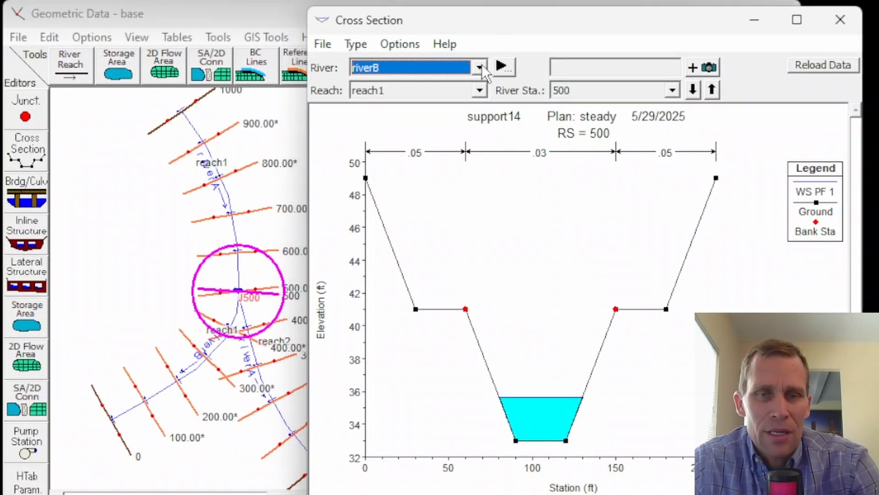
pyautogui.click(479, 67)
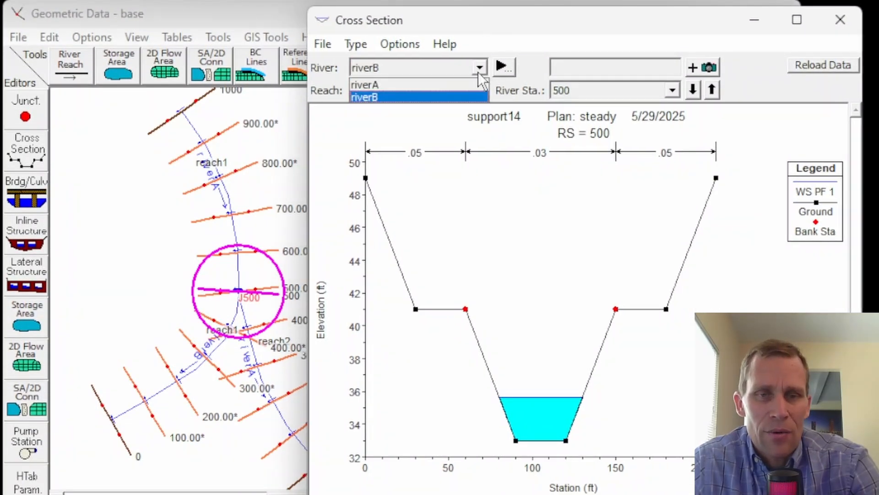
pyautogui.click(477, 70)
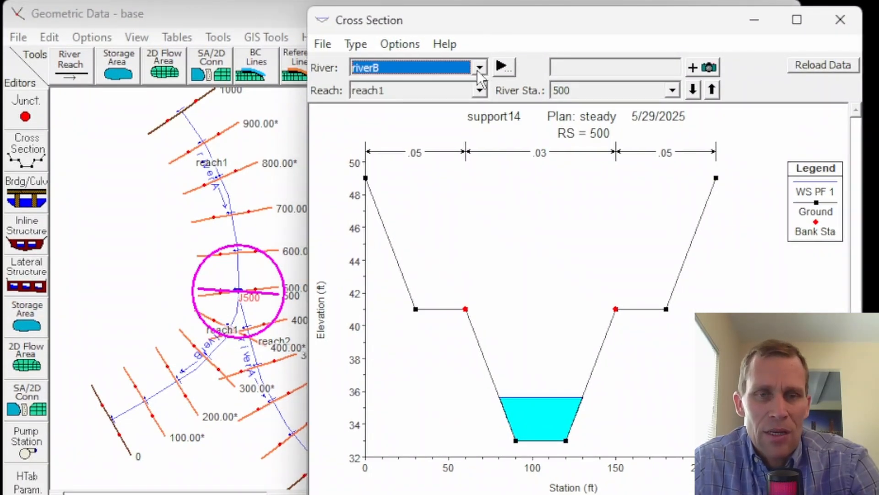
pyautogui.click(569, 89)
pyautogui.click(571, 90)
pyautogui.click(585, 90)
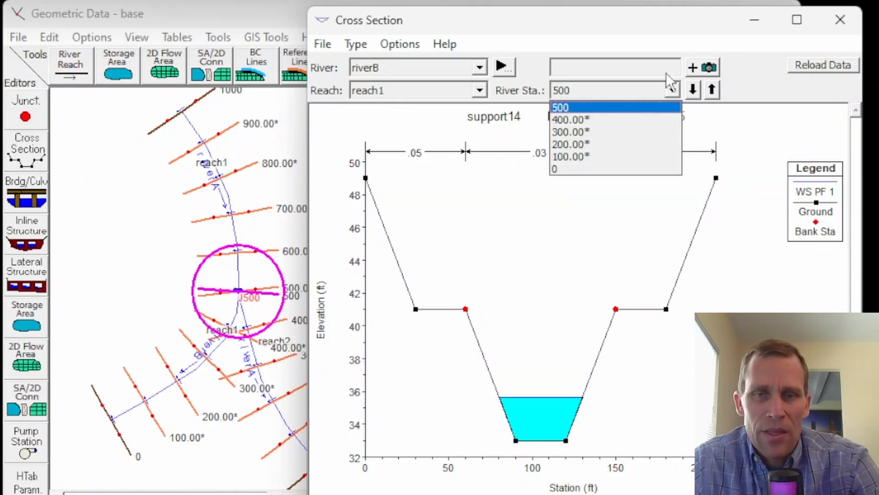
pyautogui.click(754, 79)
pyautogui.click(695, 89)
pyautogui.click(694, 89)
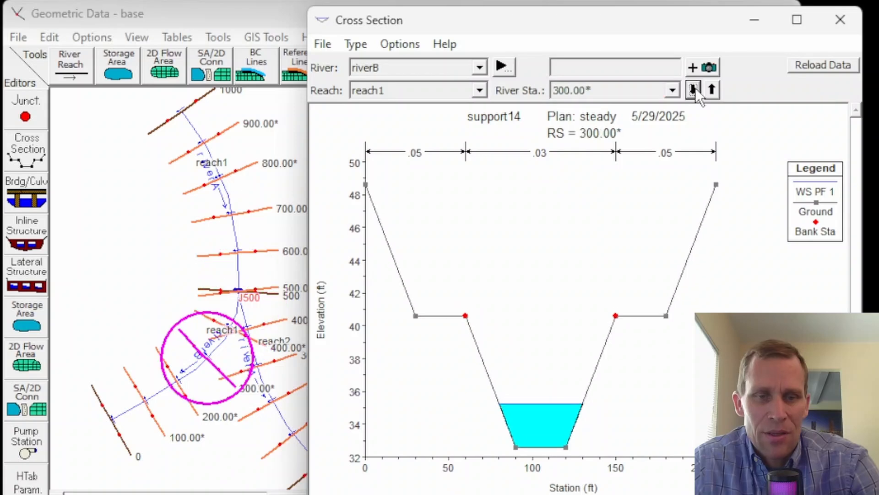
pyautogui.click(695, 89)
pyautogui.click(695, 89)
pyautogui.click(694, 89)
pyautogui.click(694, 89)
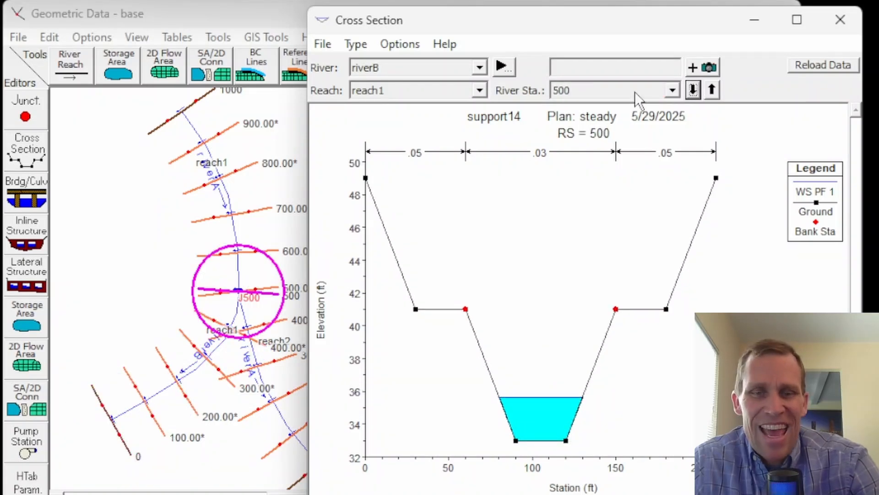
# Step: Switch the cross section plot to riverA reach1 and examine the PF 1 water surface at station 1000
pyautogui.click(481, 67)
pyautogui.click(458, 84)
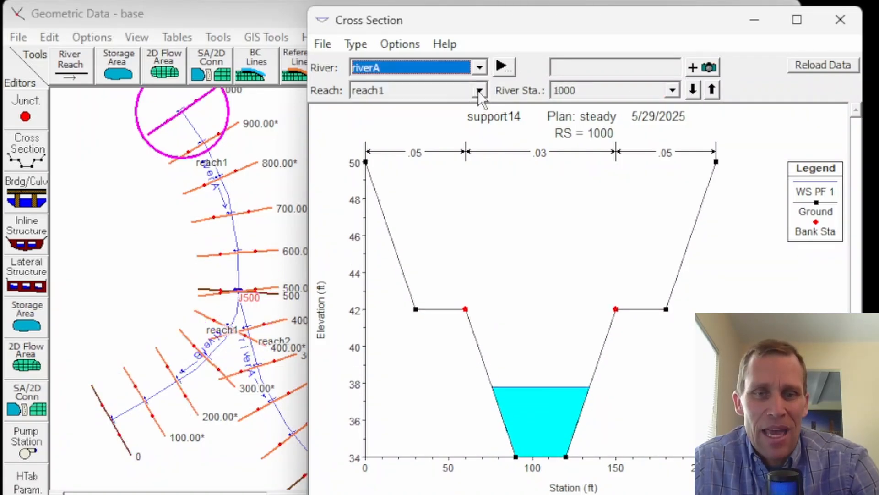
pyautogui.click(479, 91)
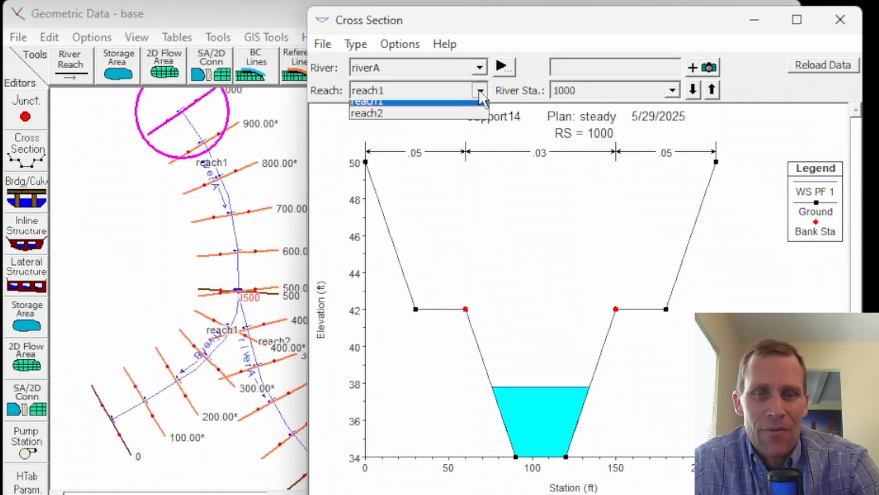
pyautogui.click(453, 107)
pyautogui.click(673, 91)
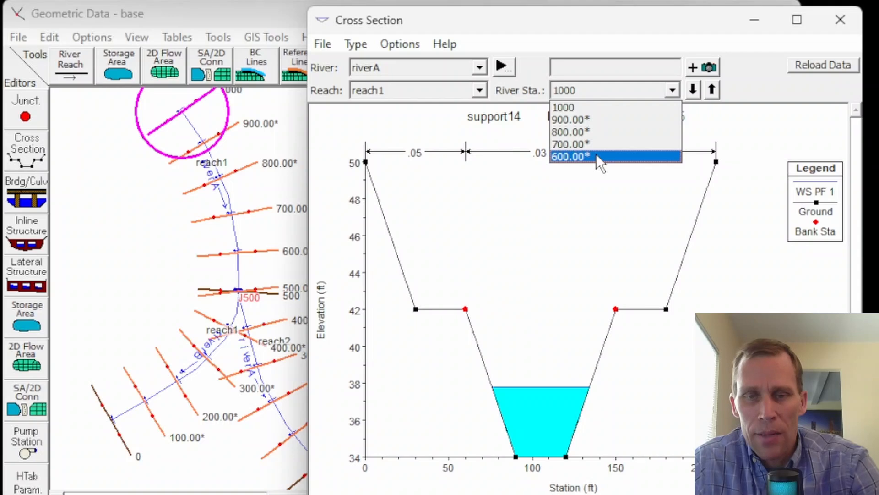
pyautogui.click(553, 96)
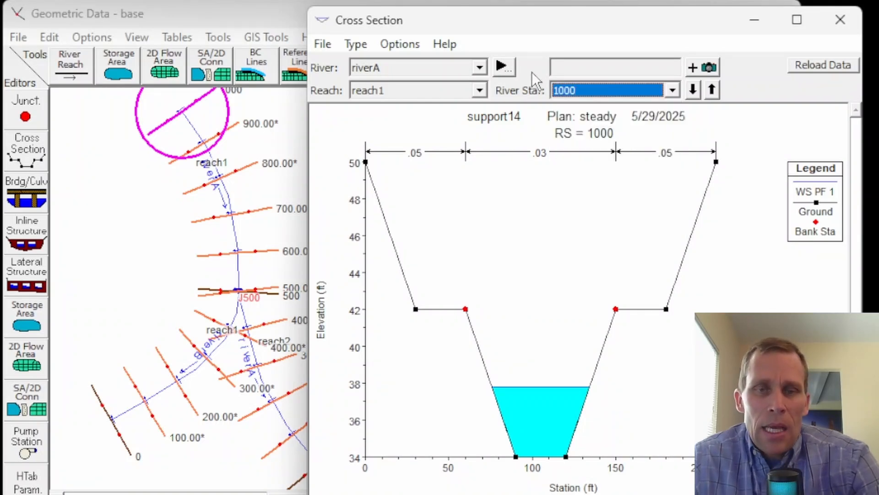
# Step: Examine the riverA reach2 cross sections at stations 500.00* and 400.00*, and close the cross section plot
pyautogui.click(475, 95)
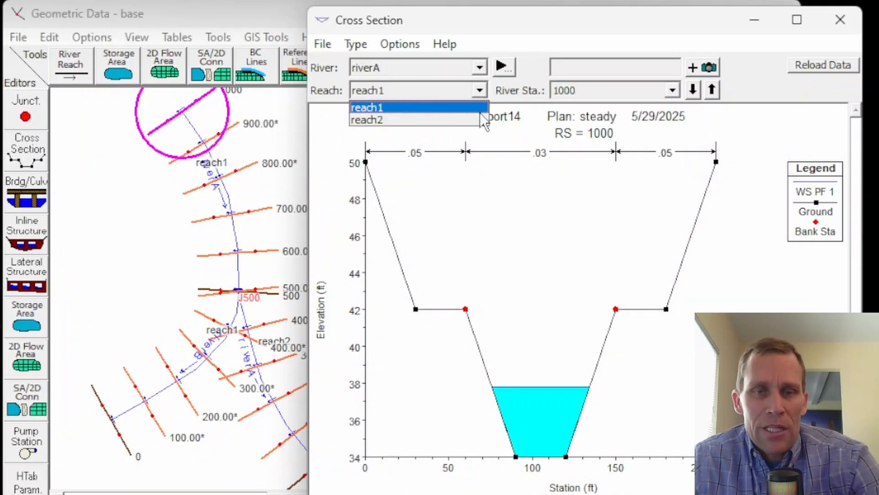
pyautogui.click(472, 120)
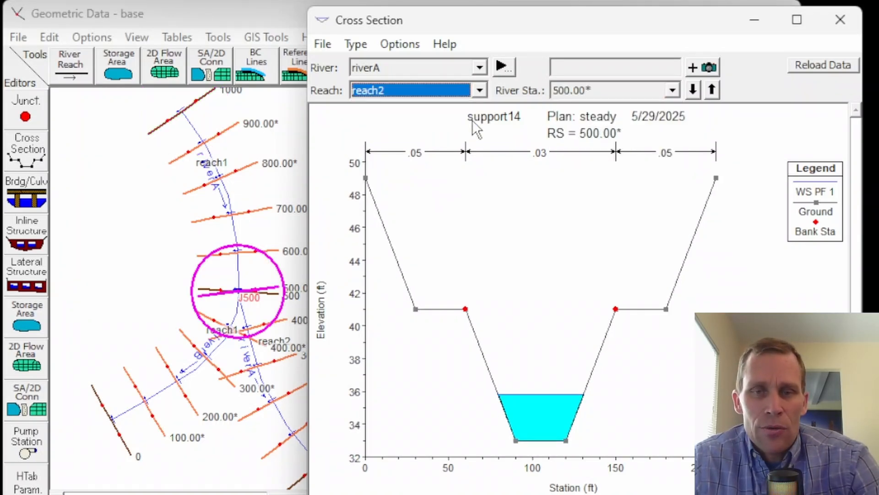
pyautogui.click(672, 90)
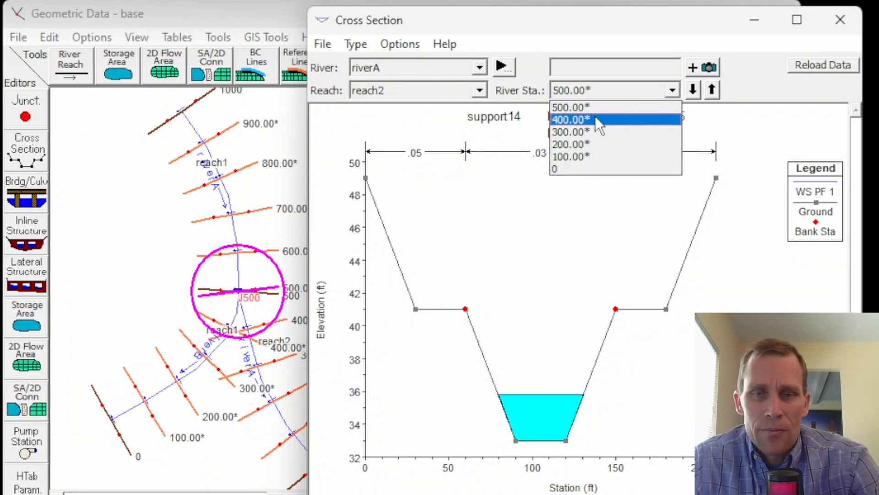
pyautogui.click(596, 106)
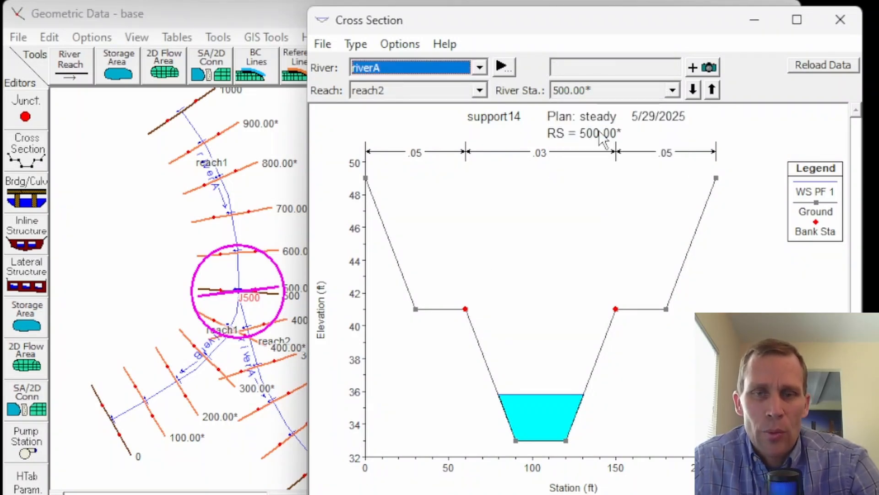
pyautogui.click(713, 90)
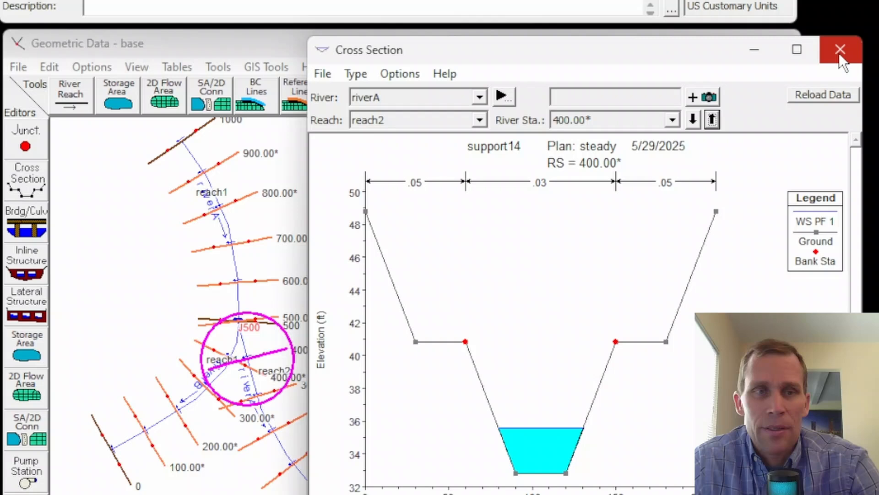
pyautogui.click(840, 20)
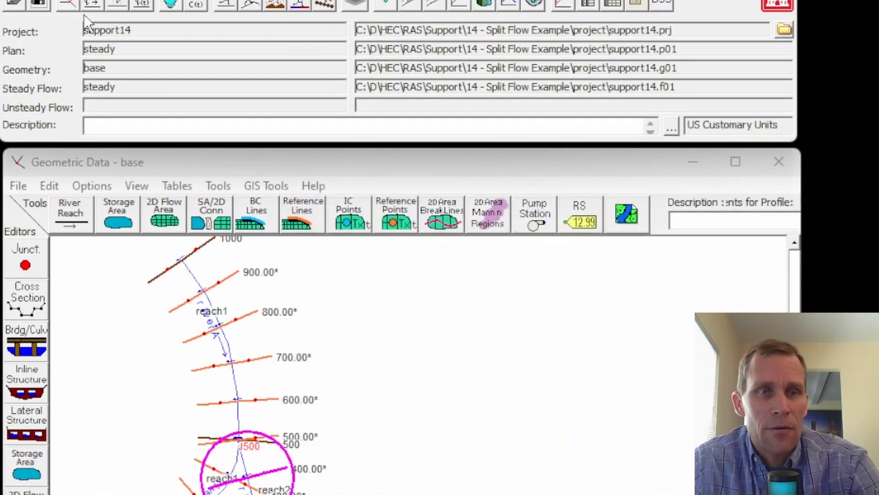
# Step: Open the profile summary table and move its window beside the river schematic
pyautogui.click(103, 38)
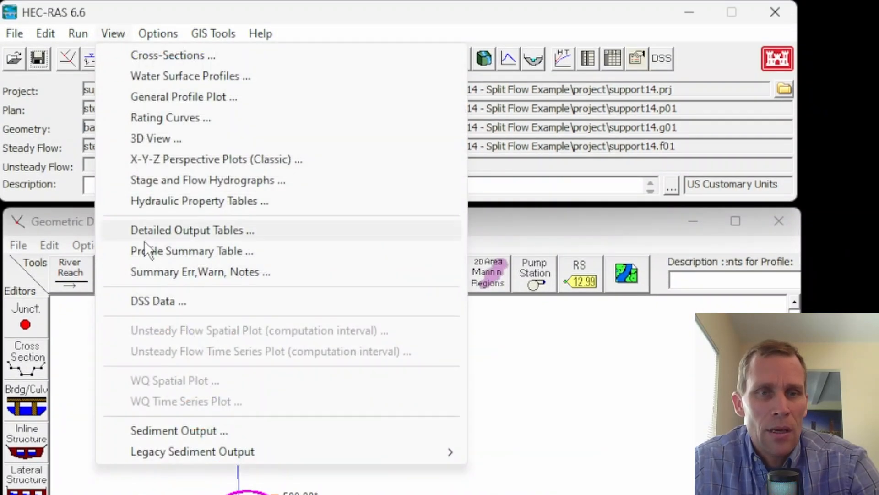
pyautogui.click(156, 248)
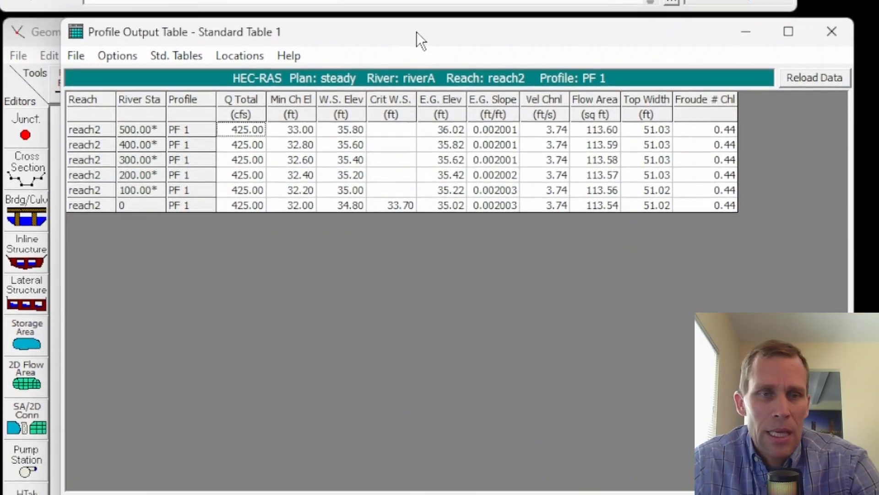
pyautogui.moveTo(416, 135); pyautogui.dragTo(693, 143)
pyautogui.moveTo(693, 38); pyautogui.dragTo(706, 25)
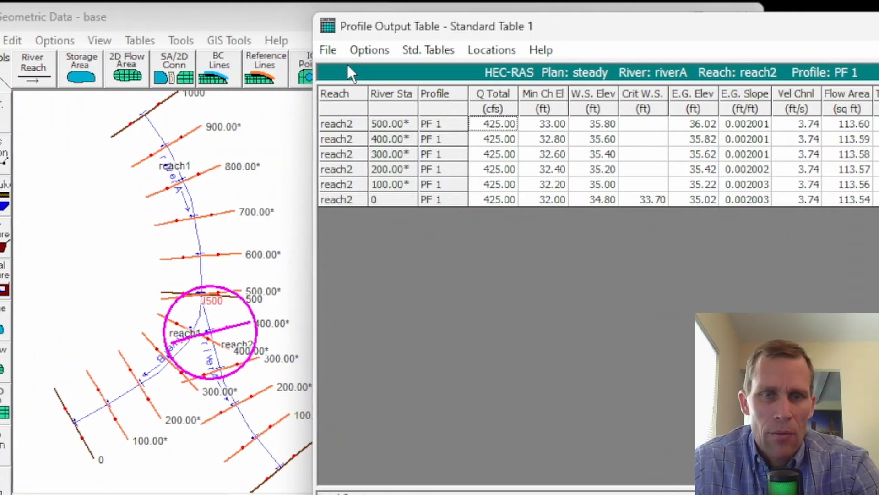
# Step: Include all rivers and reaches in the profile output table: riverA reach1, riverA reach2 and riverB reach1
pyautogui.click(407, 50)
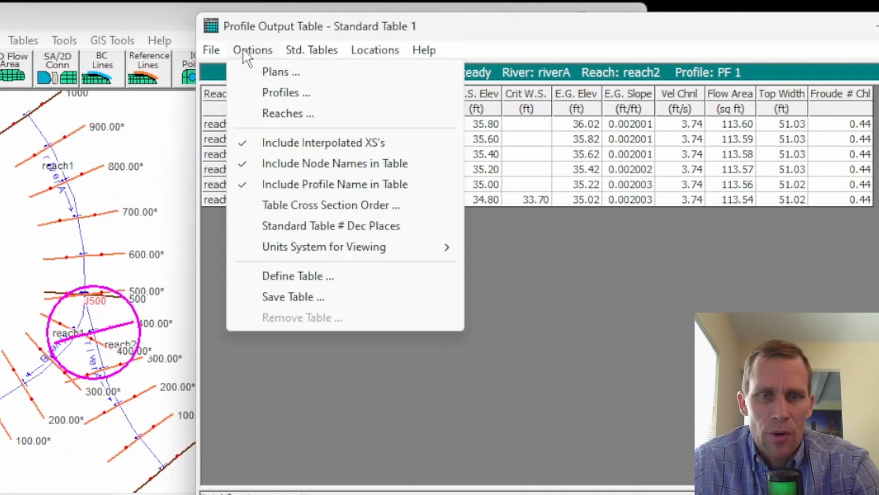
pyautogui.click(272, 114)
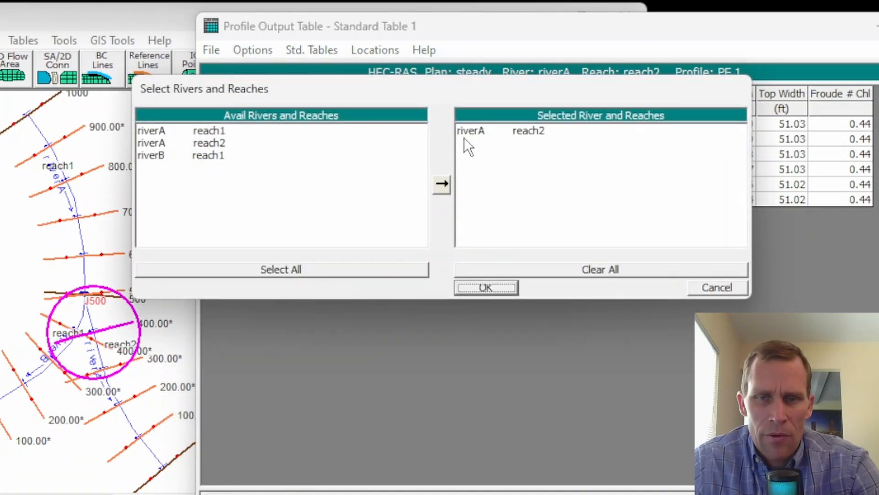
pyautogui.click(474, 132)
pyautogui.click(513, 270)
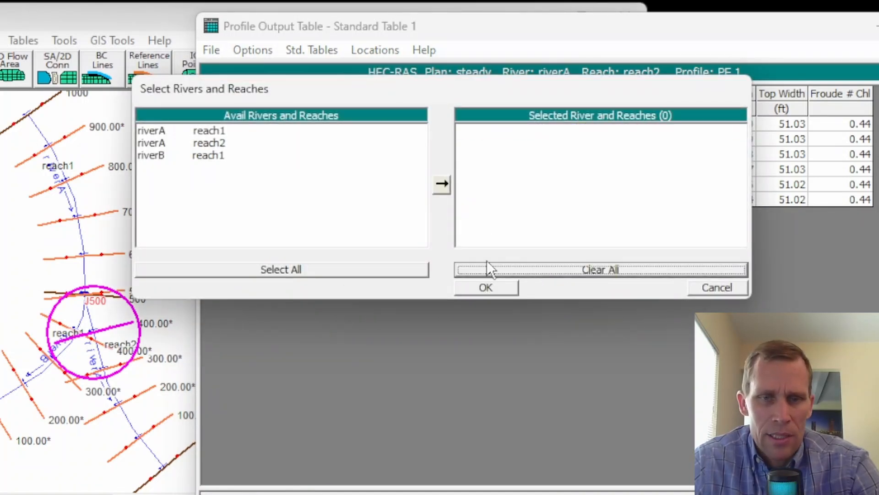
pyautogui.click(270, 271)
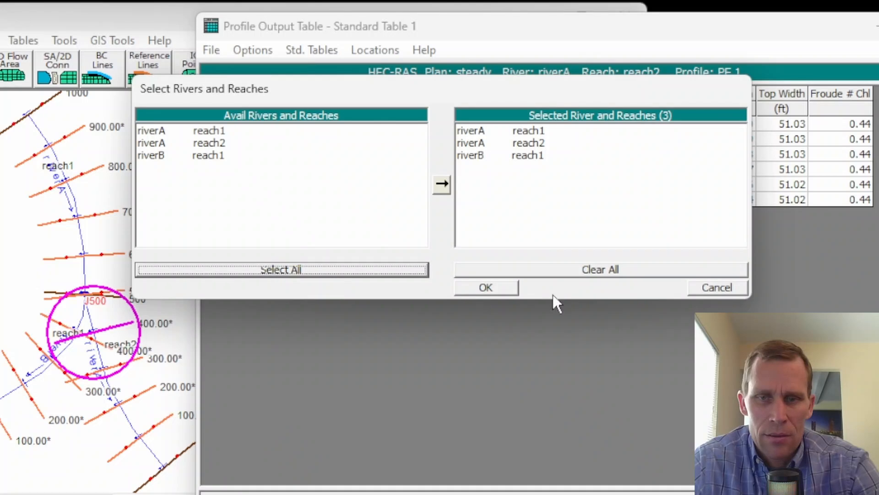
pyautogui.click(474, 132)
pyautogui.click(480, 142)
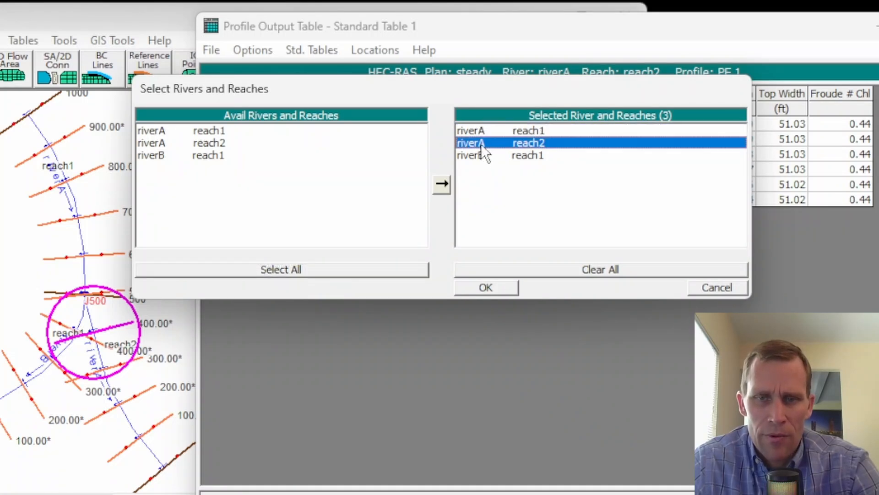
pyautogui.click(484, 156)
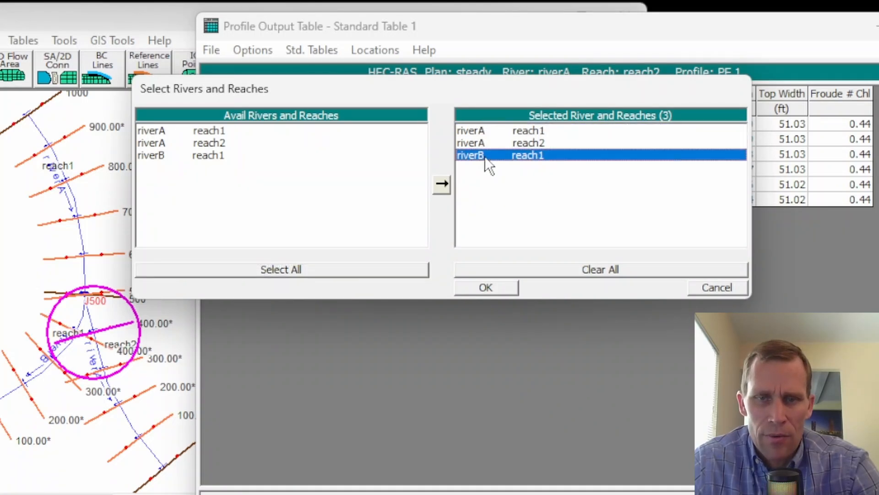
pyautogui.click(493, 289)
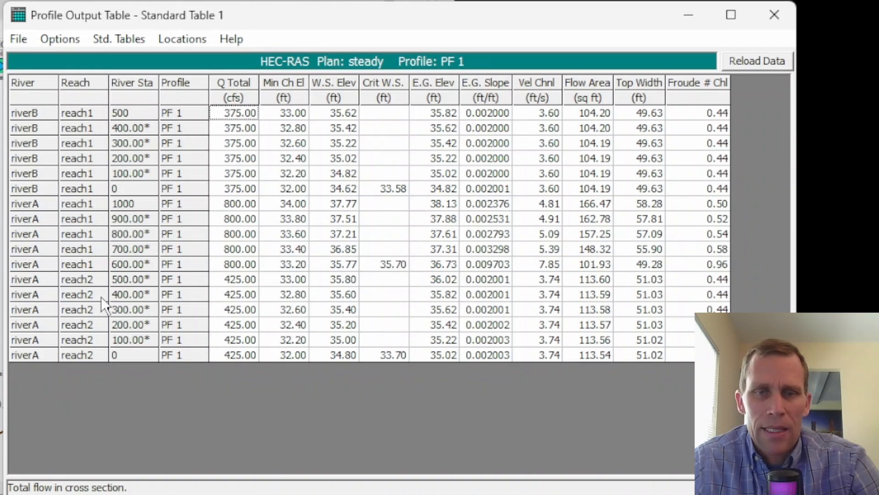
# Step: Review the riverA reach1 results in the table, covering total flow, channel and water surface elevations, energy grade, velocity and Froude number
pyautogui.moveTo(243, 110); pyautogui.dragTo(375, 290)
pyautogui.click(334, 249)
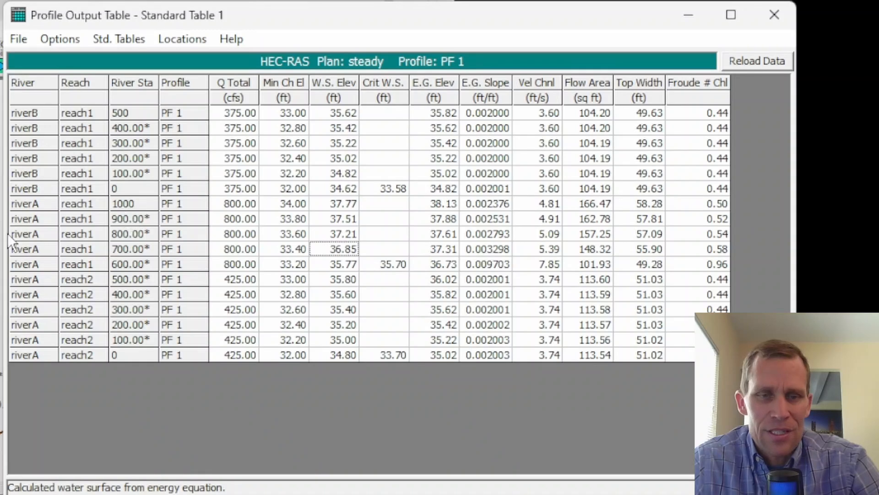
pyautogui.click(25, 202)
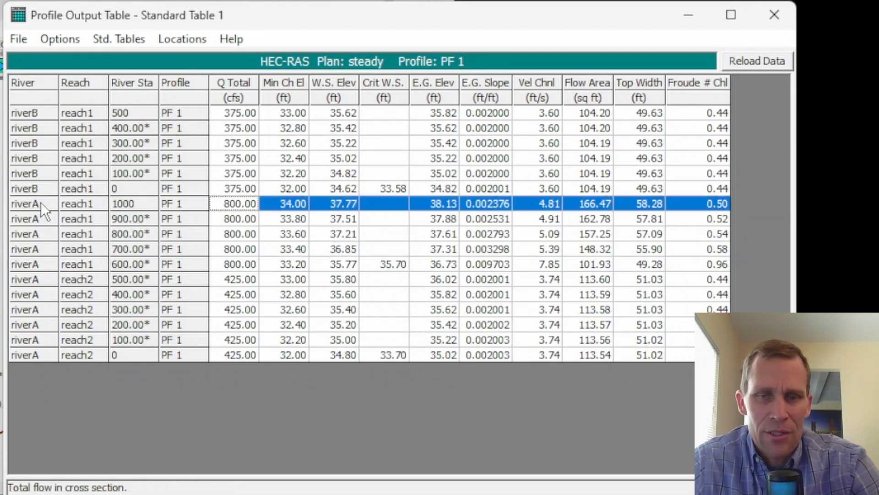
pyautogui.moveTo(213, 204); pyautogui.dragTo(641, 255)
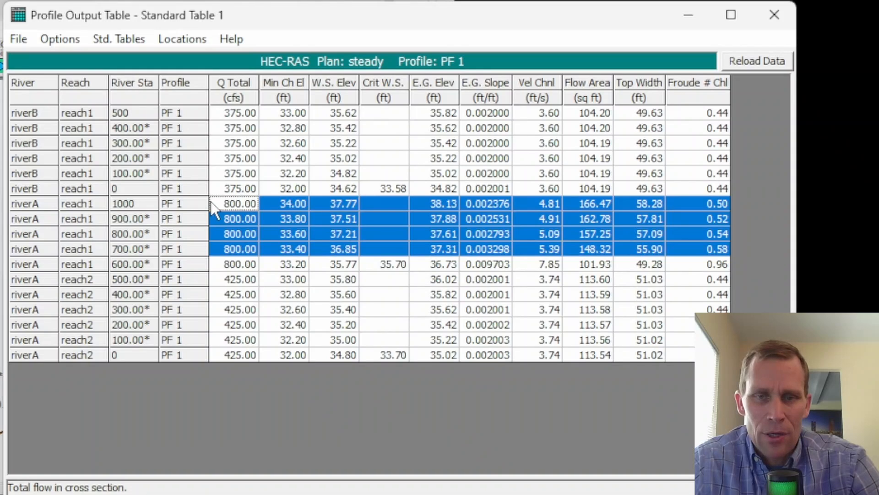
pyautogui.moveTo(215, 204); pyautogui.dragTo(220, 265)
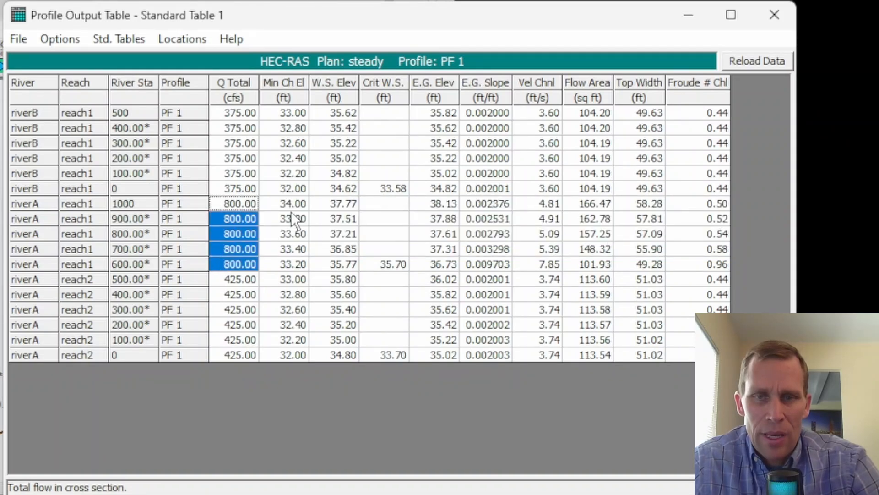
pyautogui.moveTo(291, 211); pyautogui.dragTo(300, 248)
pyautogui.moveTo(334, 195); pyautogui.dragTo(337, 250)
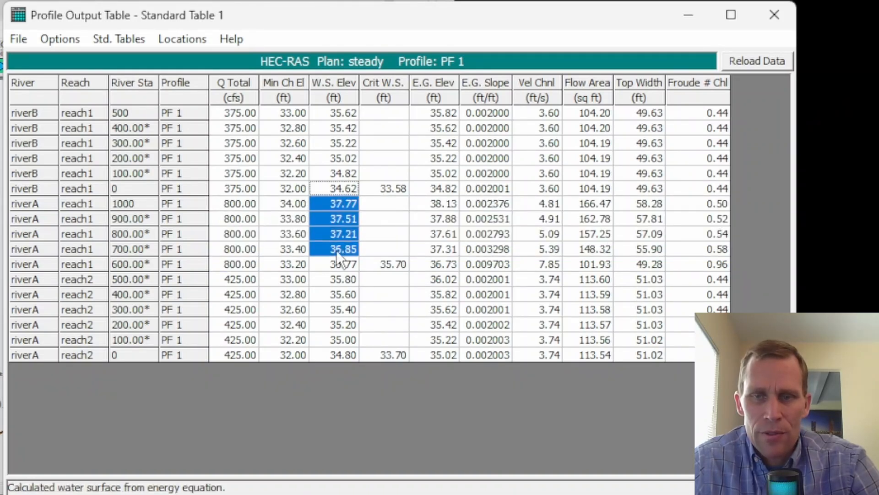
pyautogui.moveTo(421, 211); pyautogui.dragTo(696, 250)
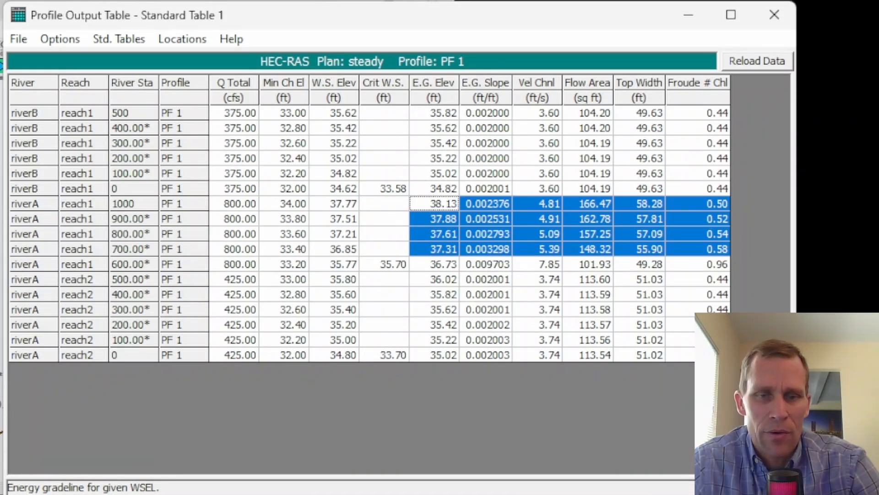
# Step: Review the riverA reach2 and riverB reach1 results, compare their total flows with riverA reach1, and close the profile output table
pyautogui.moveTo(232, 280); pyautogui.dragTo(243, 352)
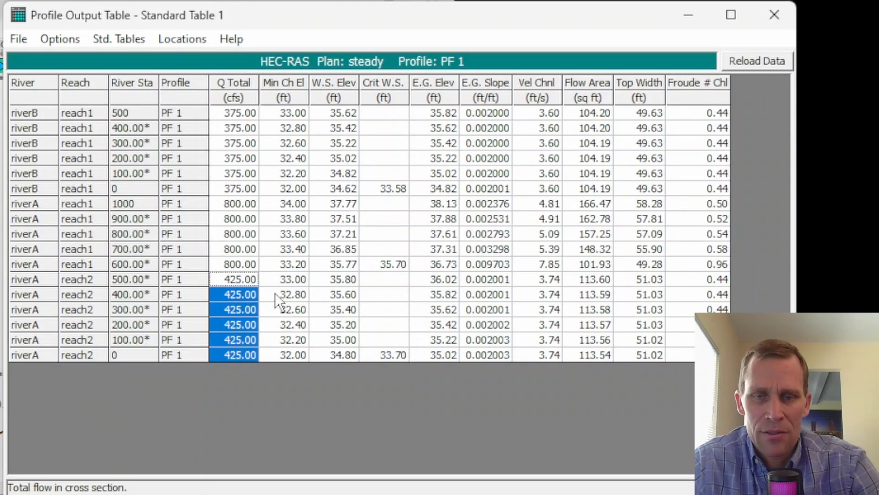
pyautogui.moveTo(283, 279); pyautogui.dragTo(625, 332)
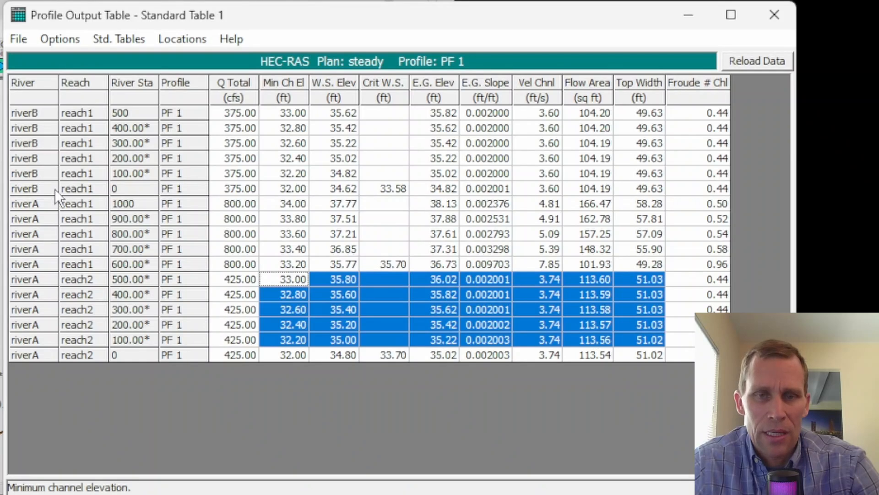
pyautogui.click(227, 113)
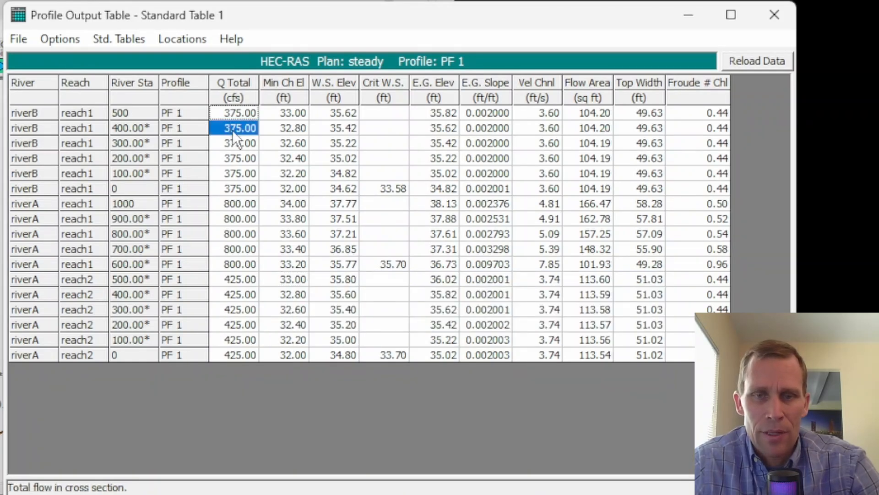
pyautogui.moveTo(241, 185); pyautogui.dragTo(694, 175)
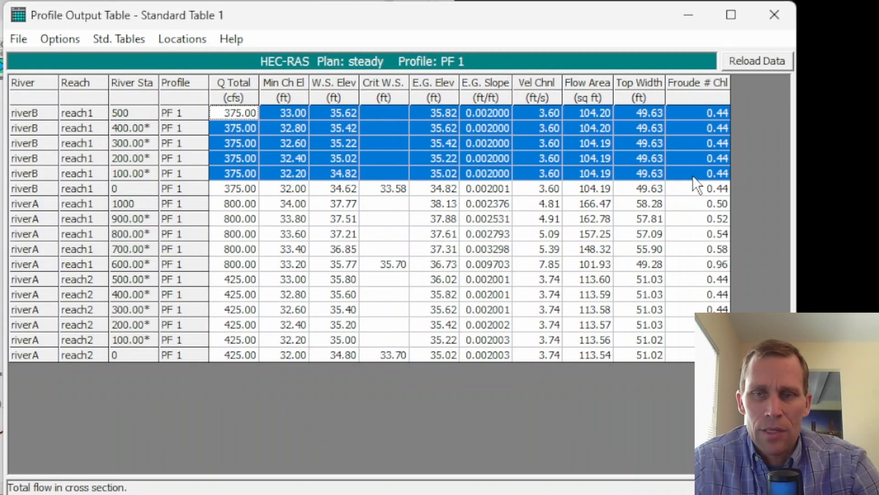
pyautogui.click(445, 156)
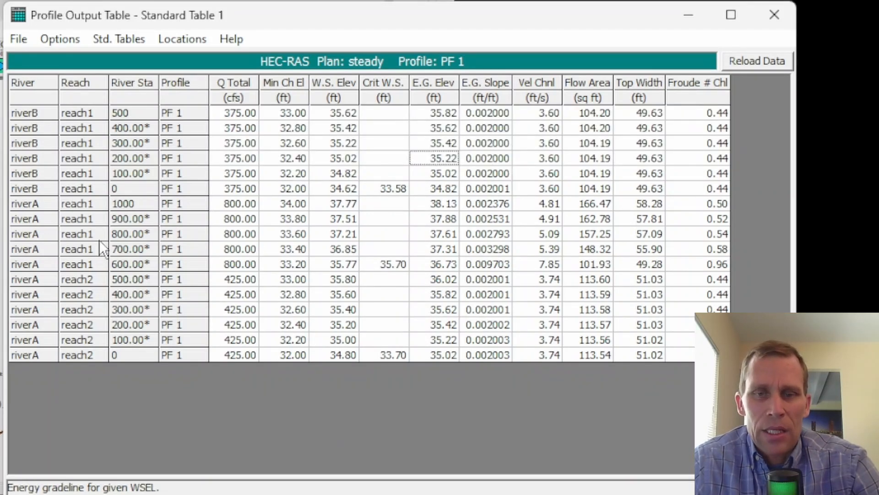
pyautogui.moveTo(227, 202); pyautogui.dragTo(240, 250)
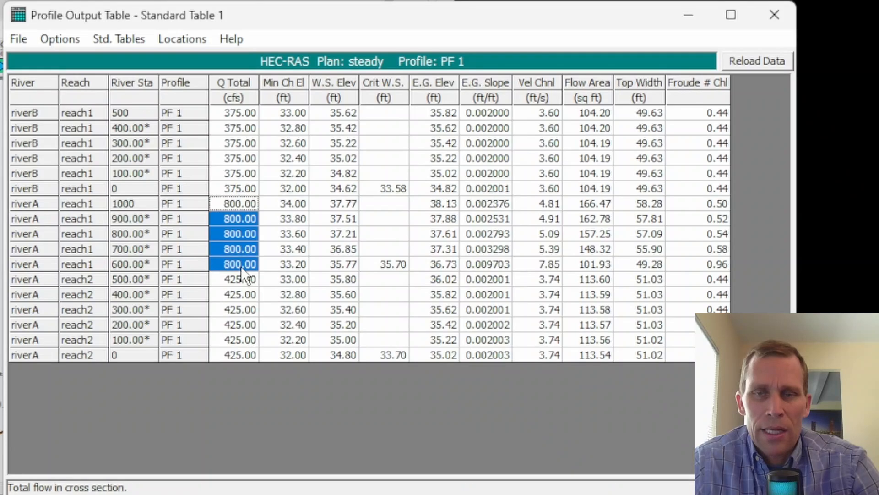
pyautogui.click(230, 192)
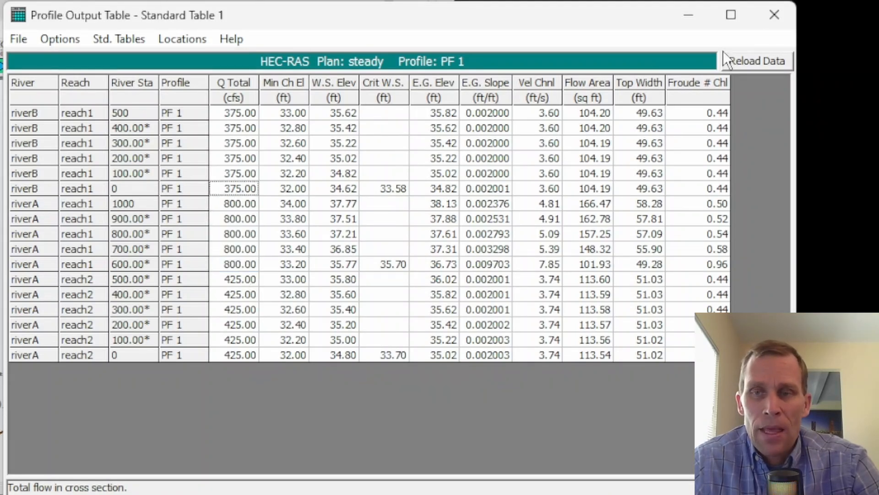
pyautogui.click(775, 15)
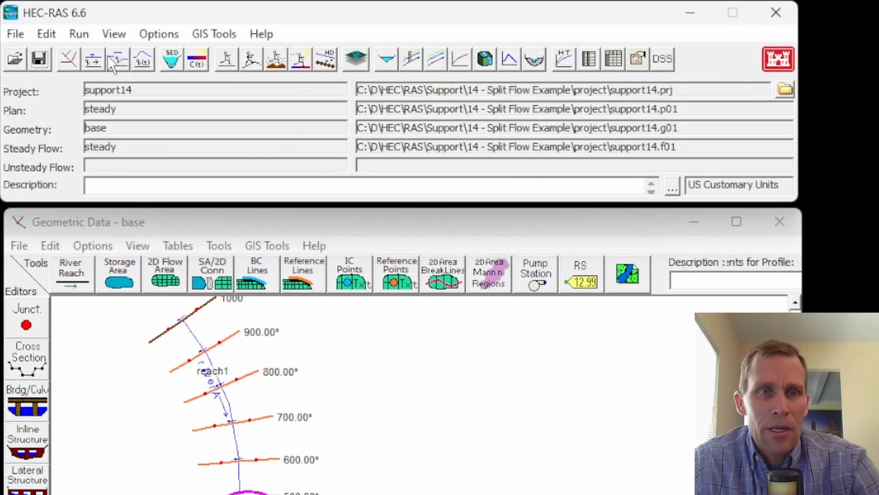
# Step: Open the unsteady flow data editor and check which boundary condition types are available for each of the three river reach locations
pyautogui.click(44, 35)
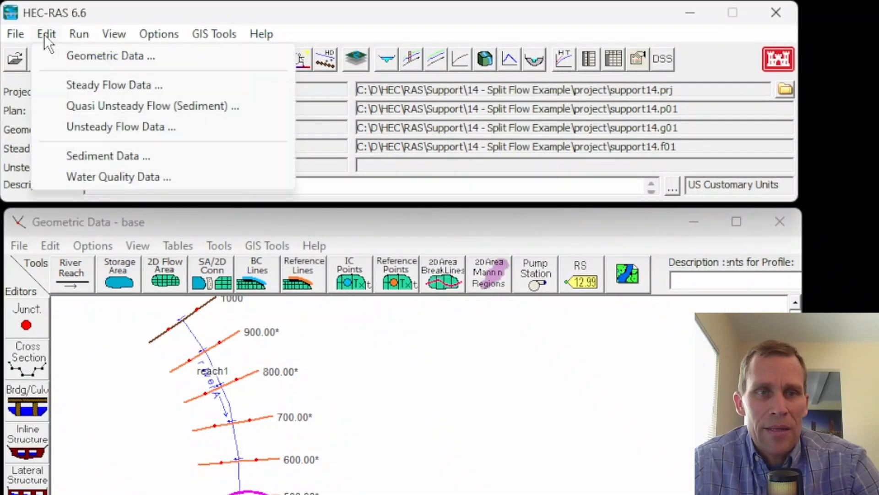
pyautogui.click(81, 128)
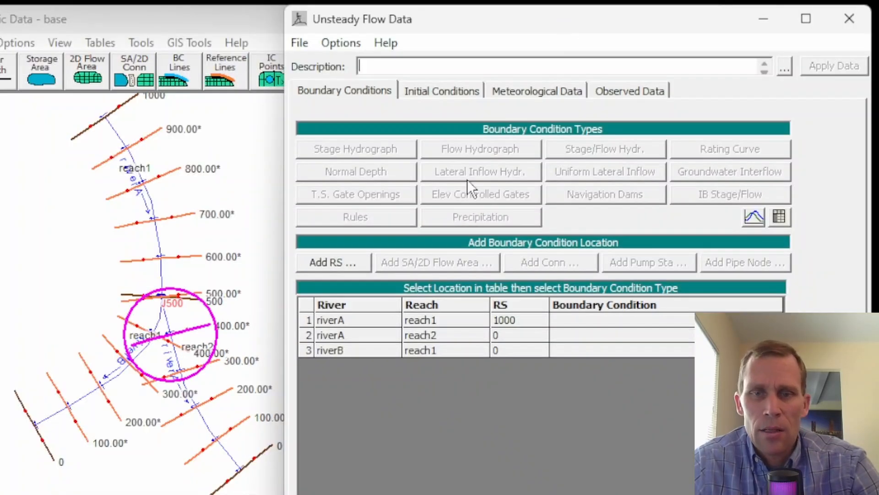
pyautogui.click(573, 317)
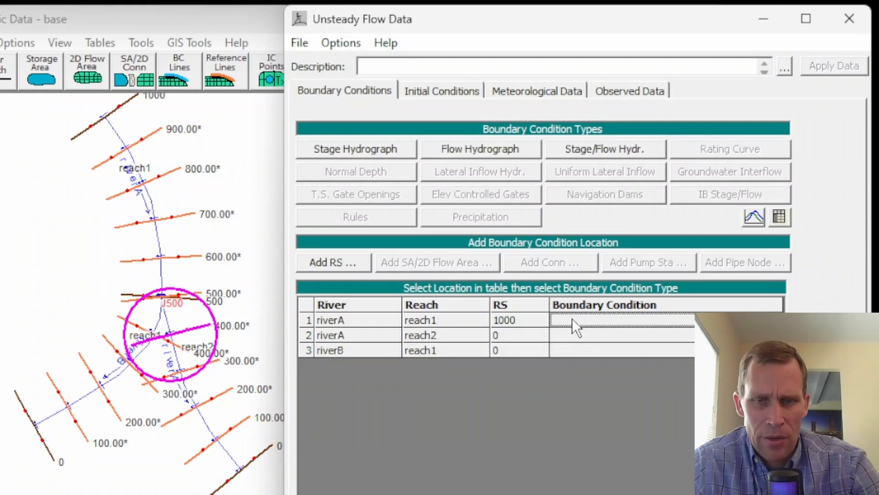
pyautogui.click(581, 333)
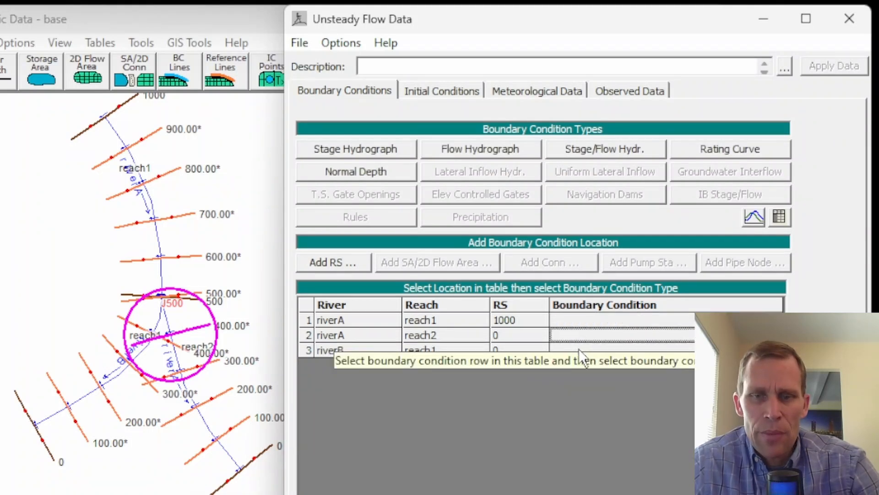
pyautogui.click(579, 349)
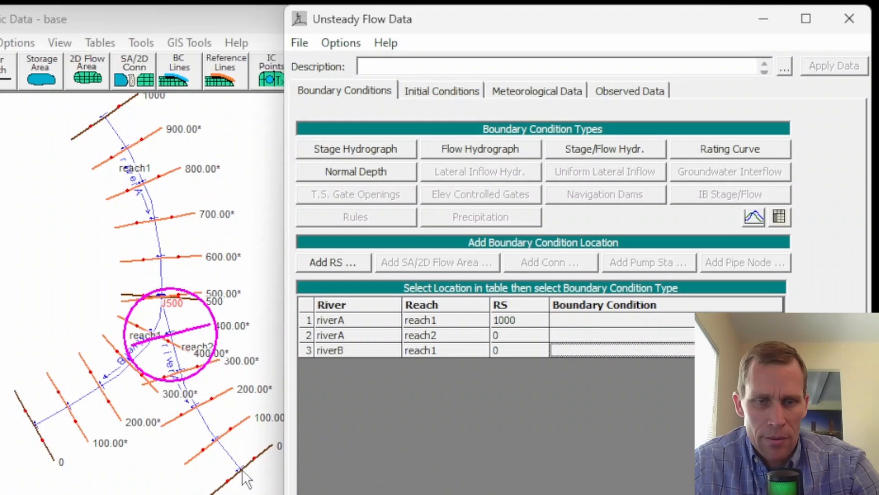
# Step: Assign a Normal Depth boundary with a friction slope of 0.002 to riverA reach2 at river station 0
pyautogui.click(578, 334)
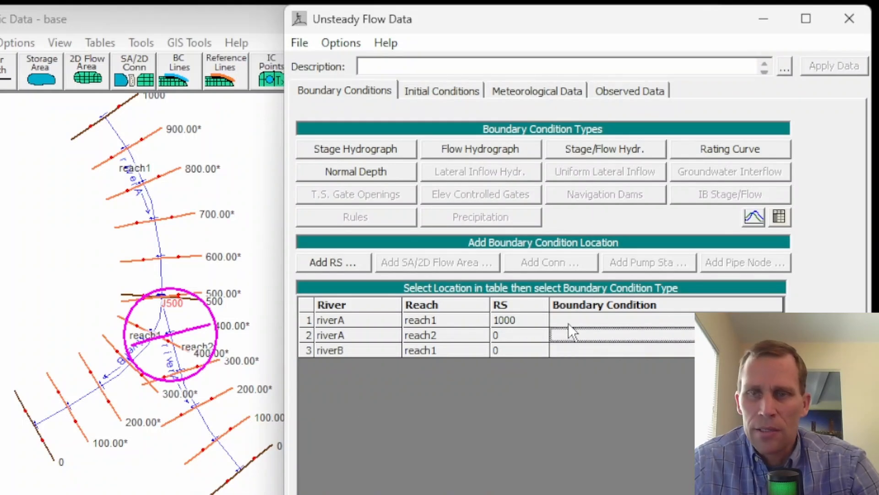
pyautogui.click(394, 172)
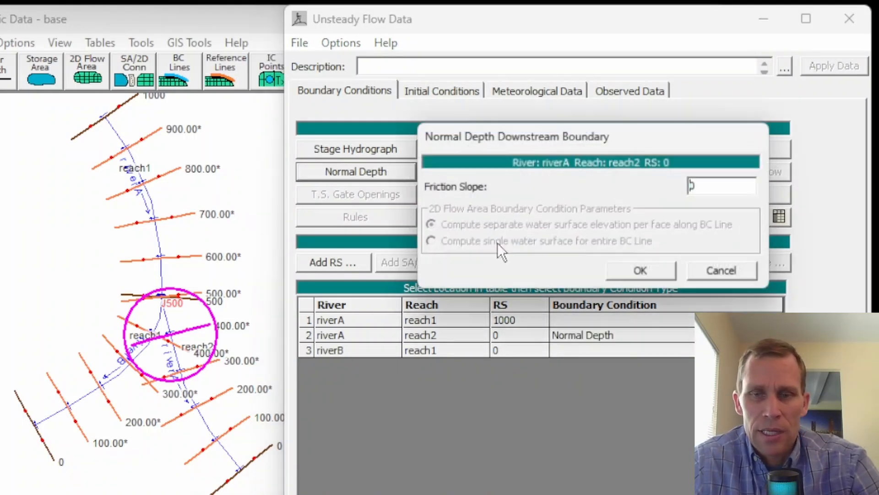
pyautogui.write('0.002')
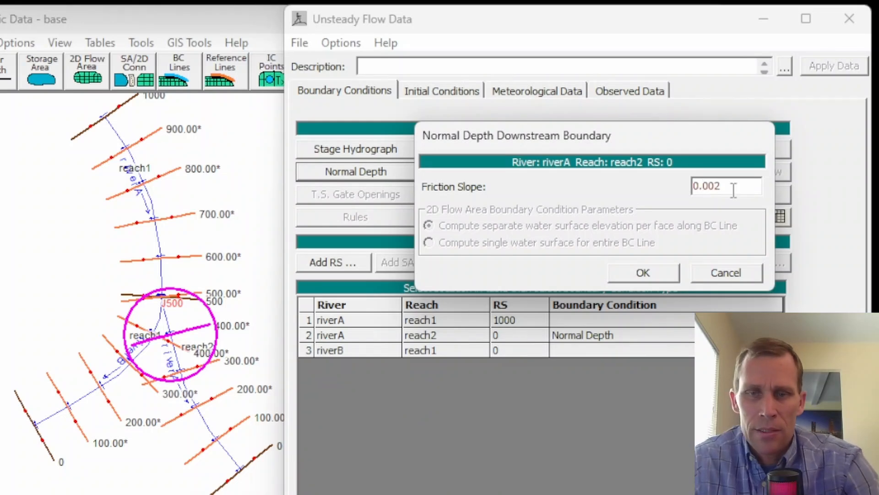
pyautogui.moveTo(722, 186); pyautogui.dragTo(646, 181)
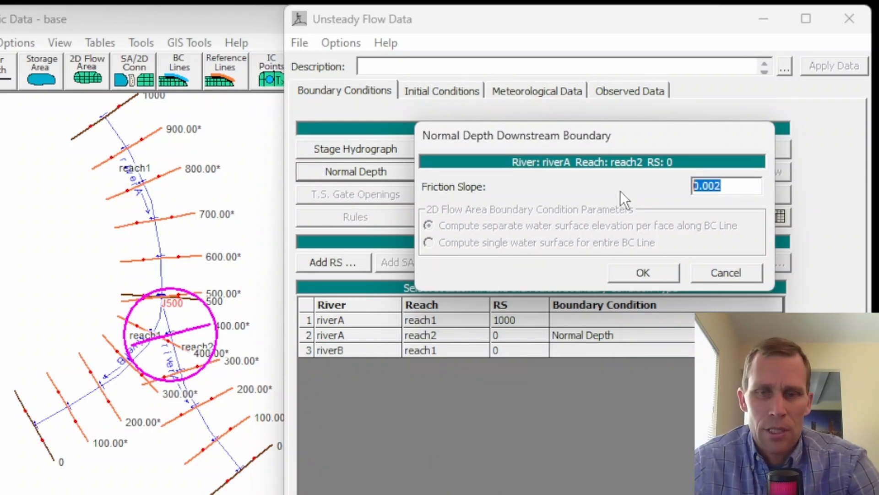
pyautogui.click(631, 277)
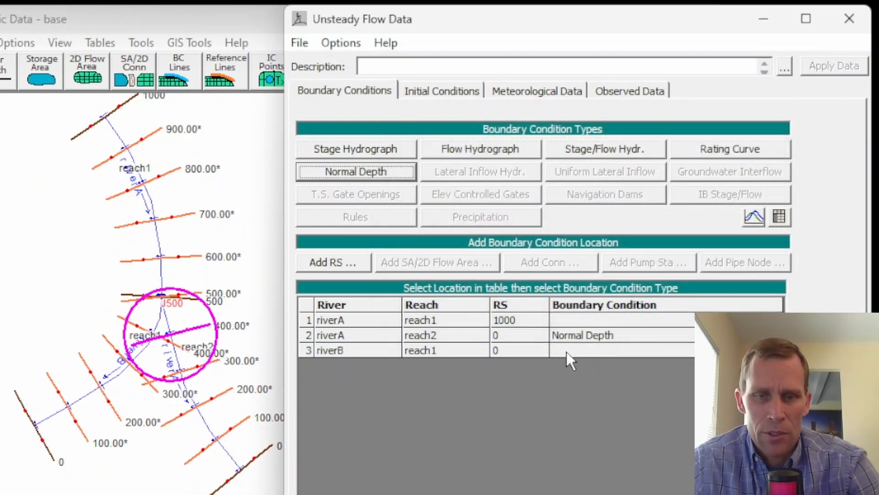
# Step: Assign a Normal Depth boundary with a friction slope of 0.002 to riverB reach1 at river station 0
pyautogui.click(567, 351)
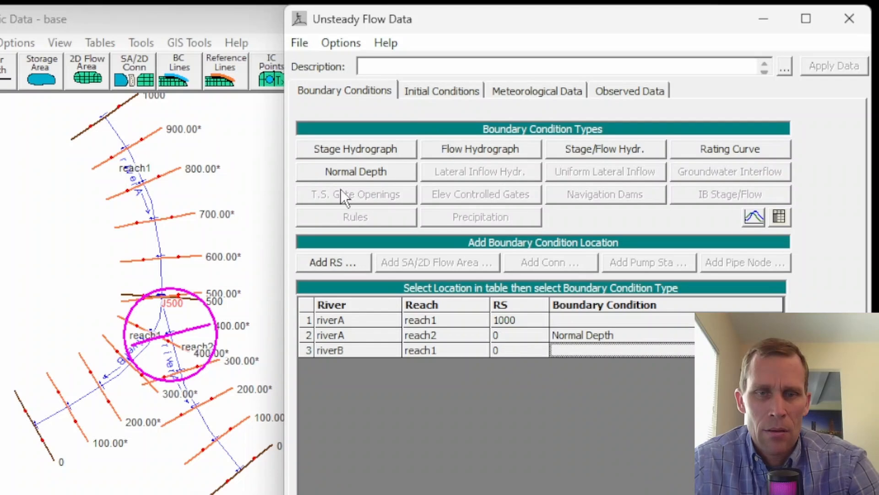
pyautogui.click(358, 172)
pyautogui.write('0.002')
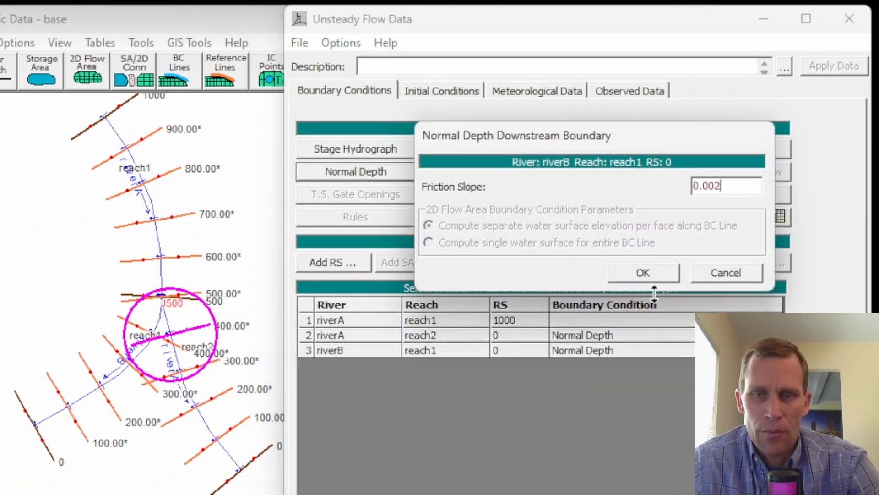
pyautogui.click(634, 273)
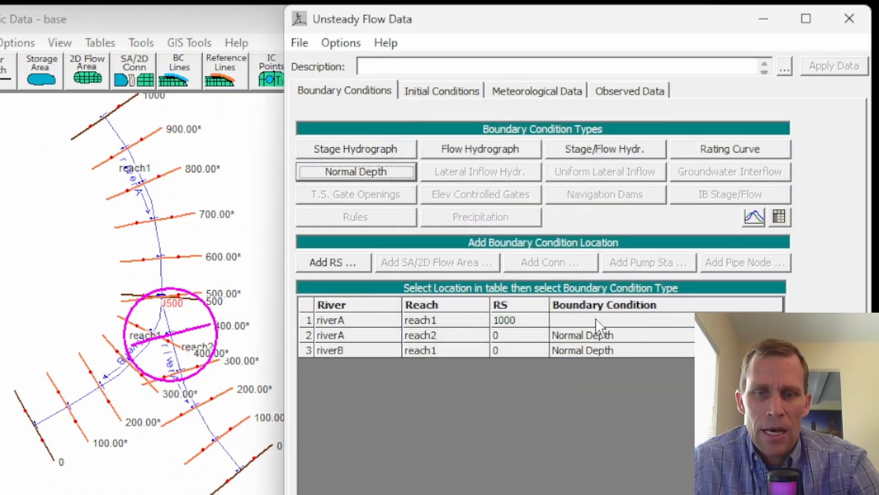
# Step: Add a Flow Hydrograph boundary to riverA reach1 at river station 1000 and enter 800 cfs as its first flow value
pyautogui.click(595, 320)
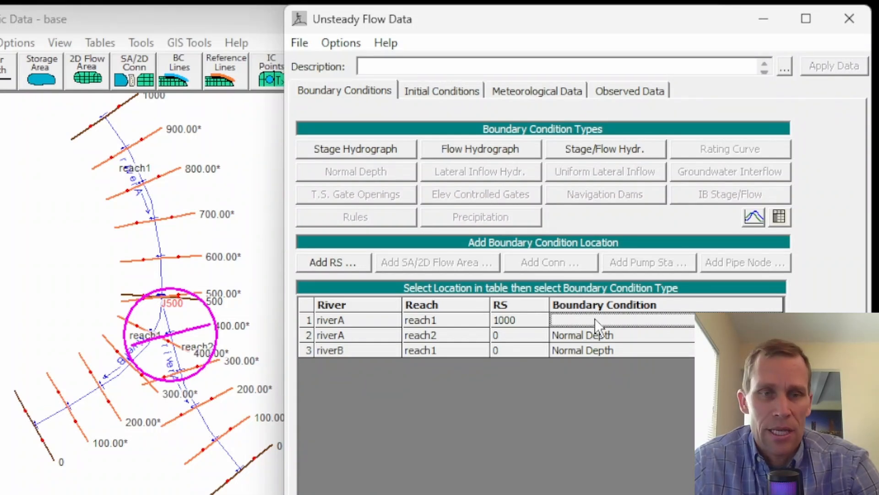
pyautogui.click(461, 149)
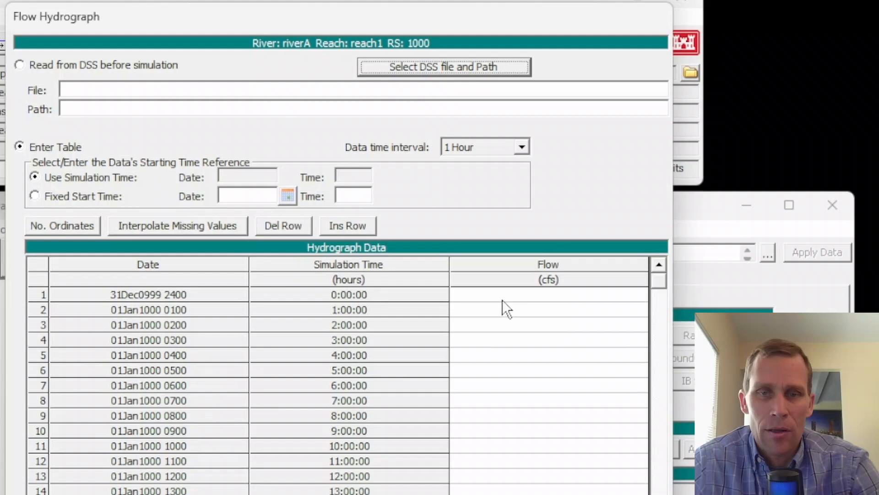
pyautogui.moveTo(513, 227); pyautogui.dragTo(513, 426)
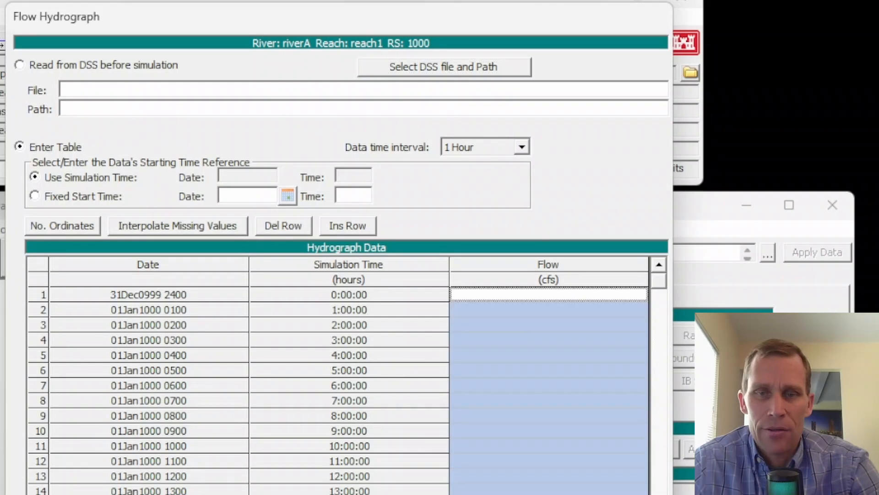
pyautogui.click(528, 402)
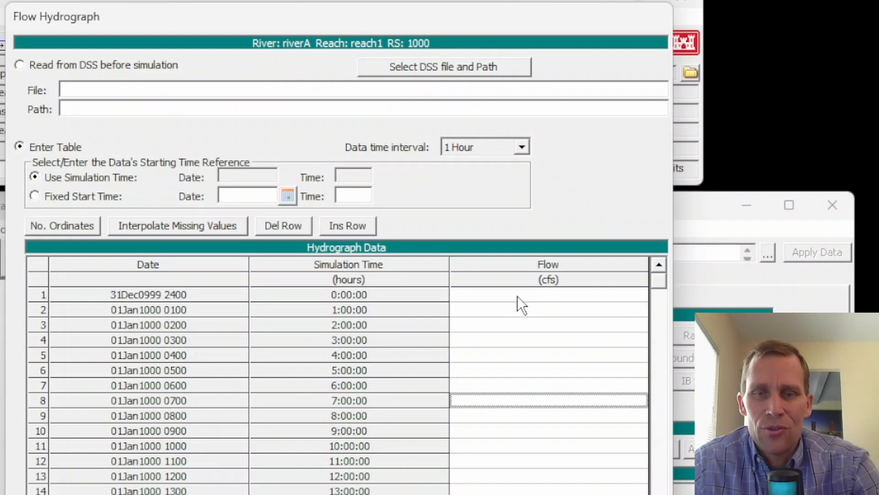
pyautogui.moveTo(519, 298); pyautogui.dragTo(527, 493)
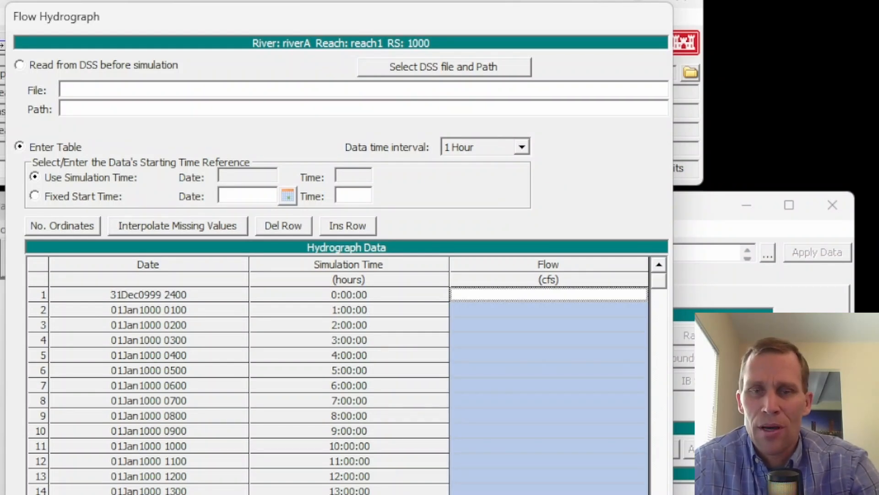
pyautogui.click(504, 291)
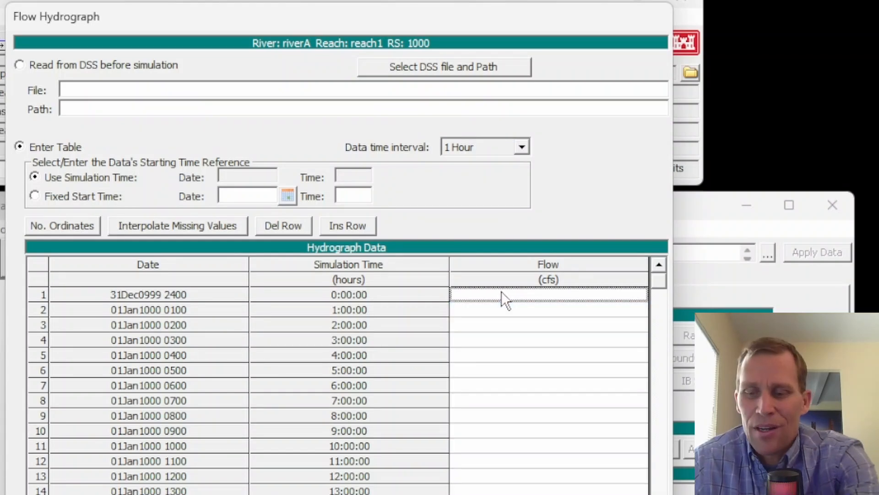
pyautogui.write('800')
# Step: Copy the 800 cfs flow down the hydrograph table through simulation time 24:00:00
pyautogui.moveTo(503, 305); pyautogui.dragTo(503, 492)
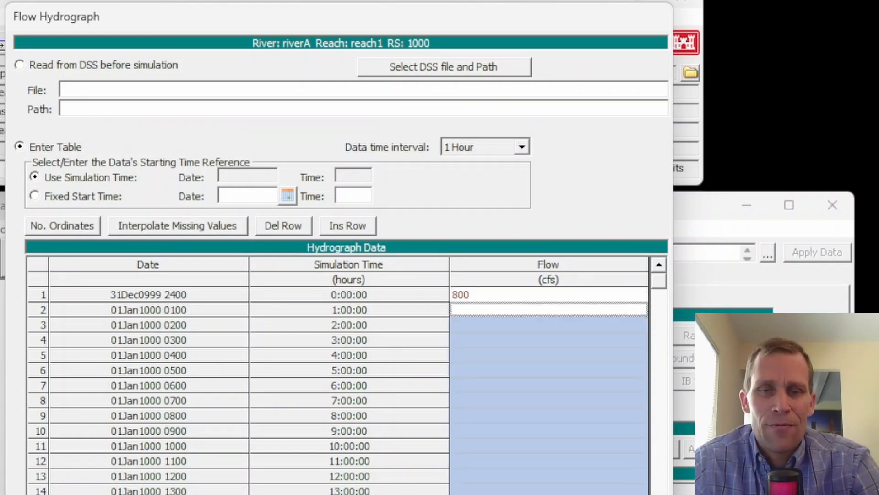
pyautogui.click(500, 433)
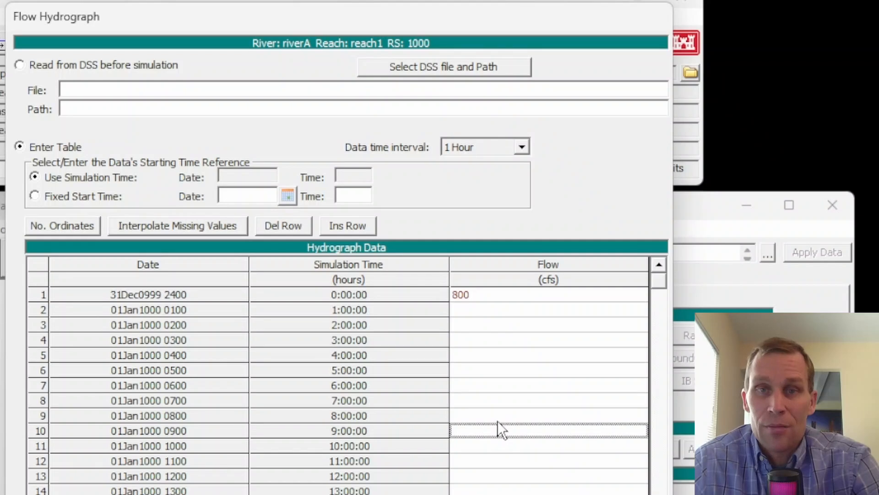
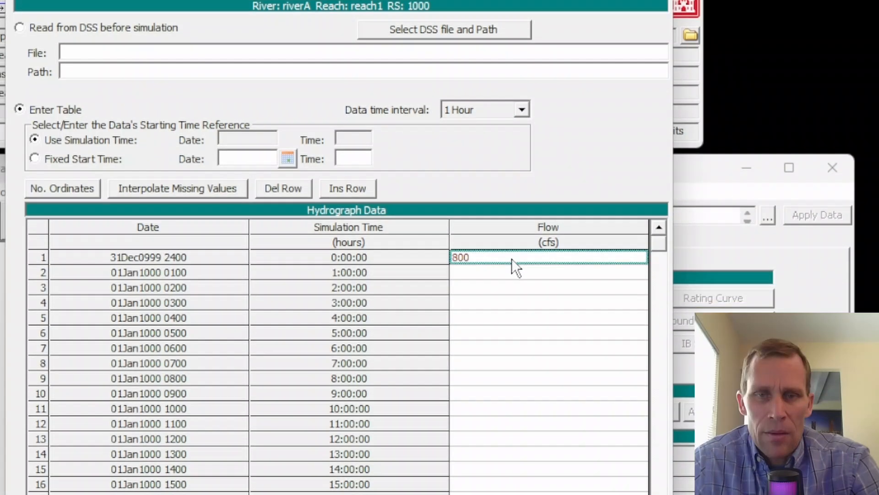
pyautogui.moveTo(512, 297); pyautogui.dragTo(521, 435)
pyautogui.hotkey('ctrl', 'v')
pyautogui.scroll(3, 547, 262)
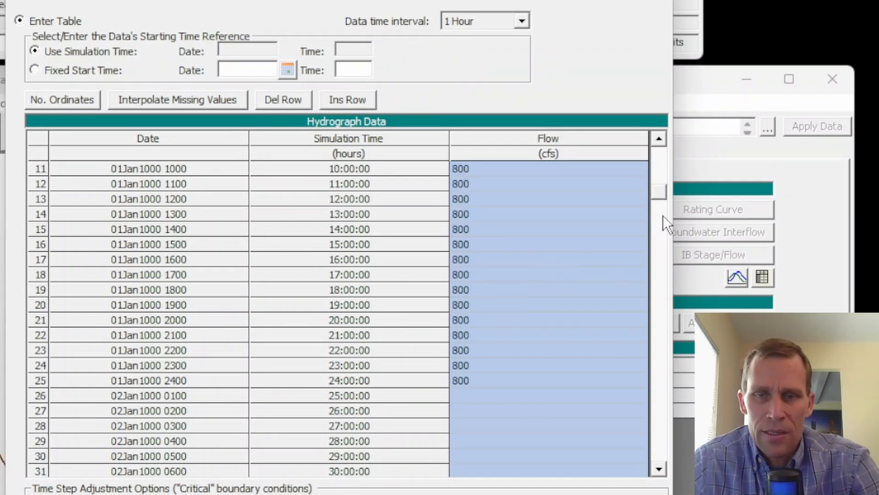
pyautogui.scroll(5, 659, 192)
pyautogui.click(540, 186)
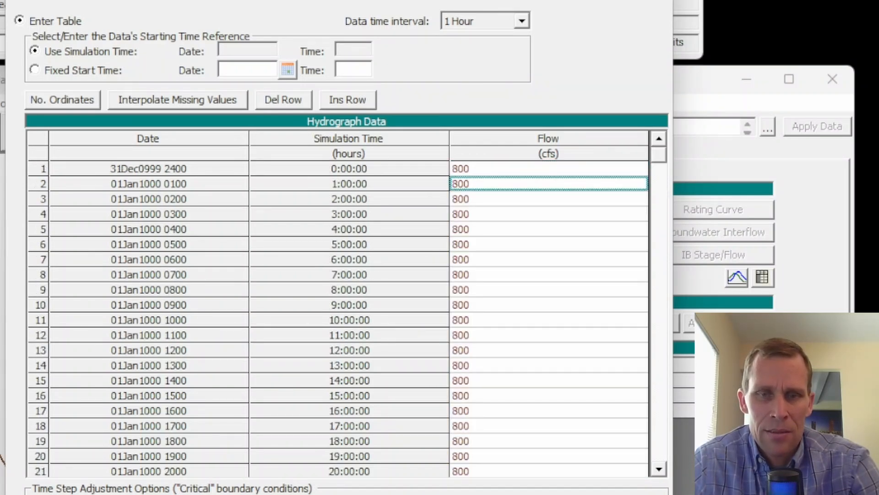
# Step: Plot the flow hydrograph to check it, then accept it with Use Simulation Time and the 1 Hour data interval
pyautogui.click(439, 494)
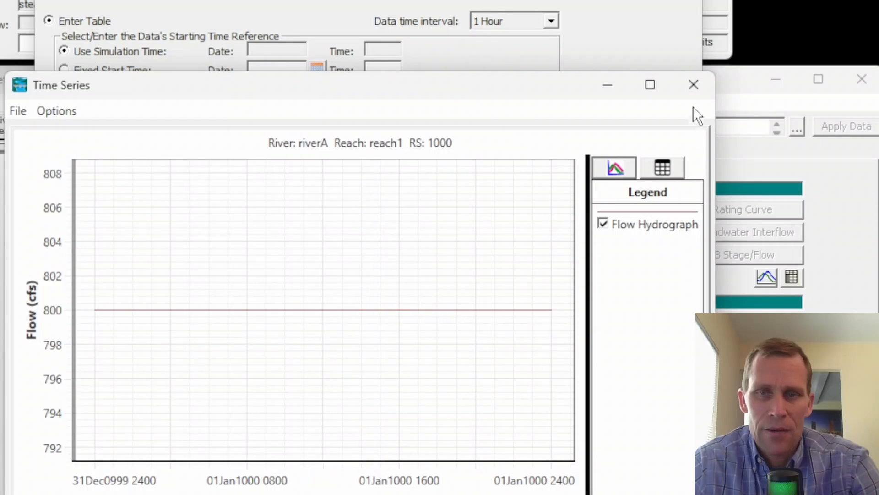
pyautogui.click(693, 85)
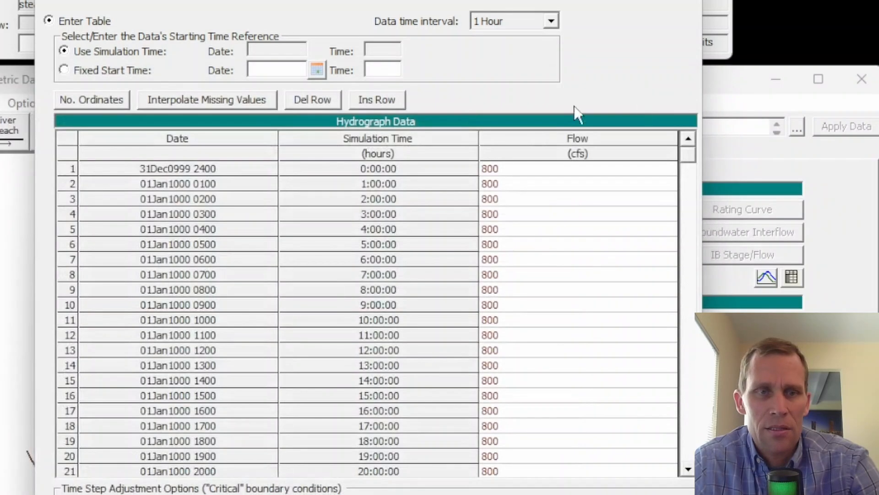
pyautogui.click(69, 53)
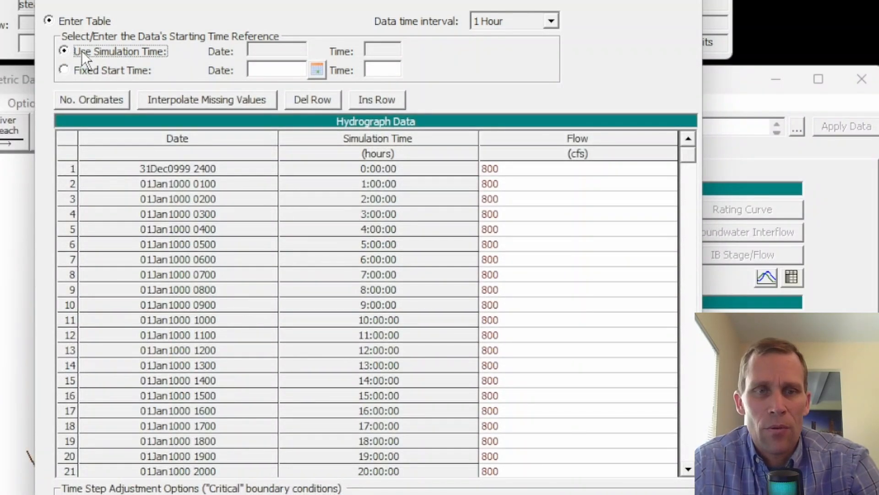
pyautogui.doubleClick(551, 21)
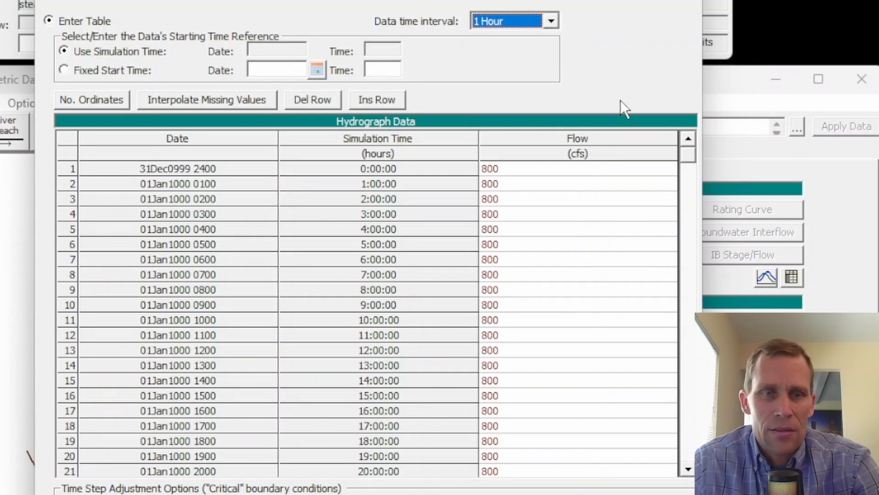
pyautogui.moveTo(173, 165)
pyautogui.mouseDown()
pyautogui.moveTo(186, 344)
pyautogui.moveTo(175, 166)
pyautogui.mouseUp()
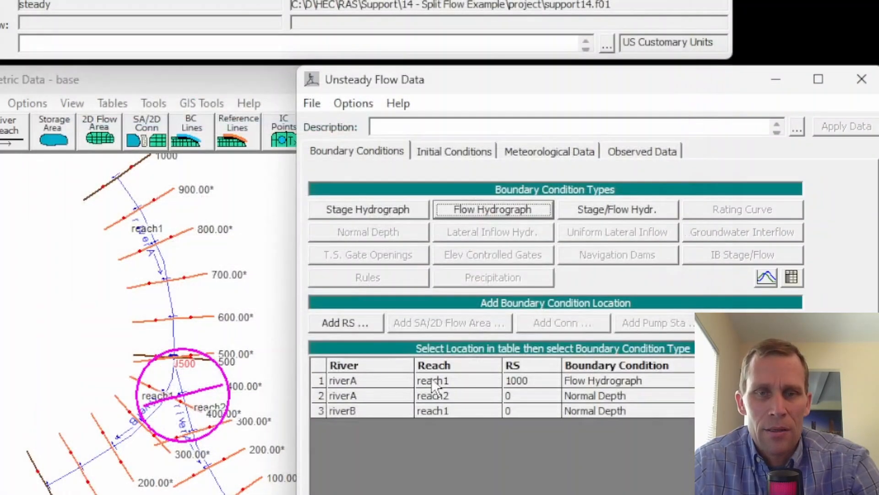
# Step: Save the unsteady flow data with the title "unsteady" in the project folder
pyautogui.click(313, 103)
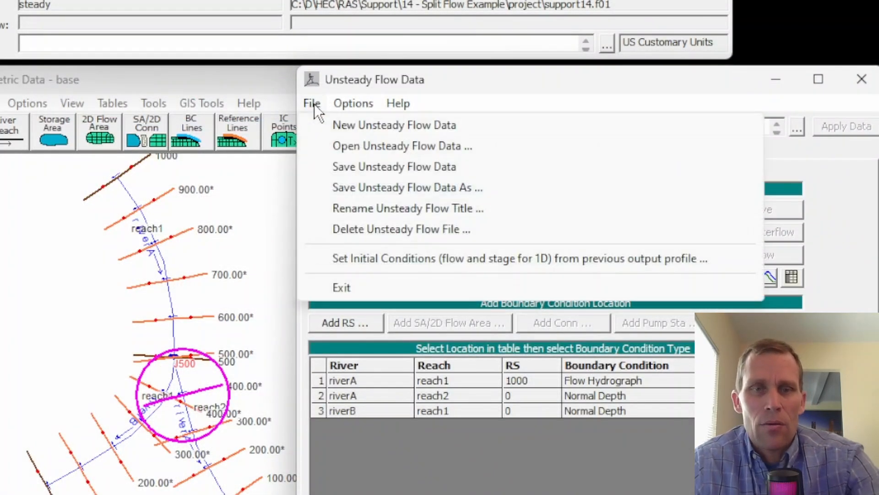
pyautogui.click(349, 166)
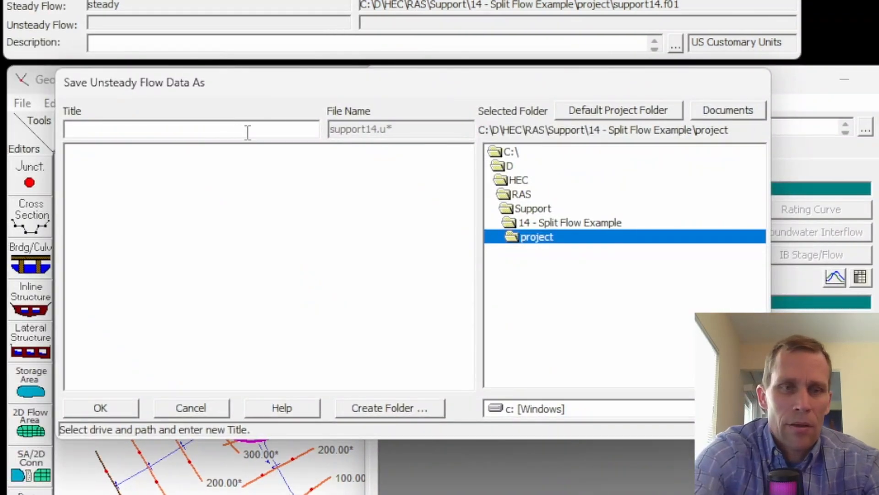
pyautogui.write('unsteady')
pyautogui.press('Return')
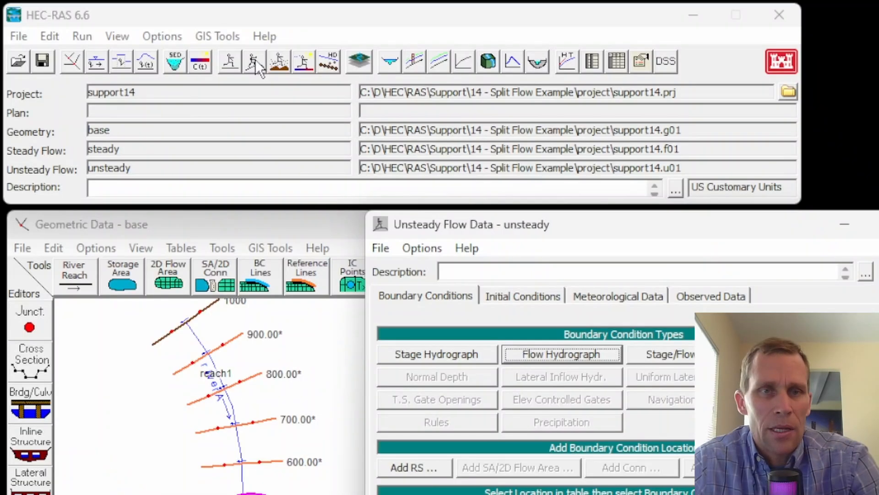
# Step: Create an unsteady flow plan titled "unsteady" in the project folder, with the short identifier "unsteady"
pyautogui.click(255, 59)
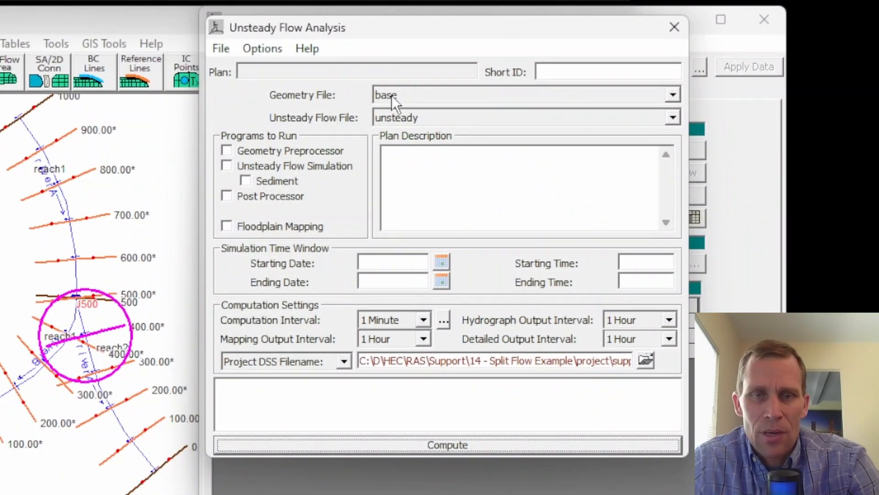
pyautogui.click(223, 48)
pyautogui.click(260, 112)
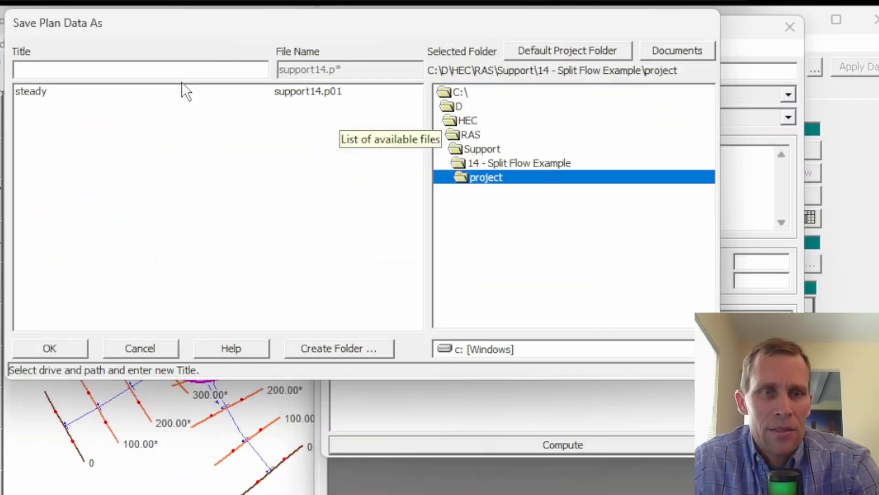
pyautogui.write('unsteady')
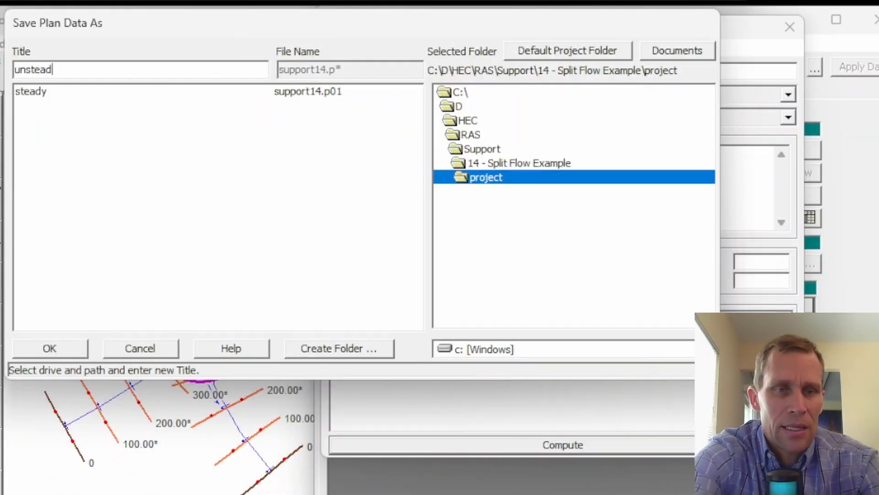
pyautogui.press('Return')
pyautogui.write('unsteady')
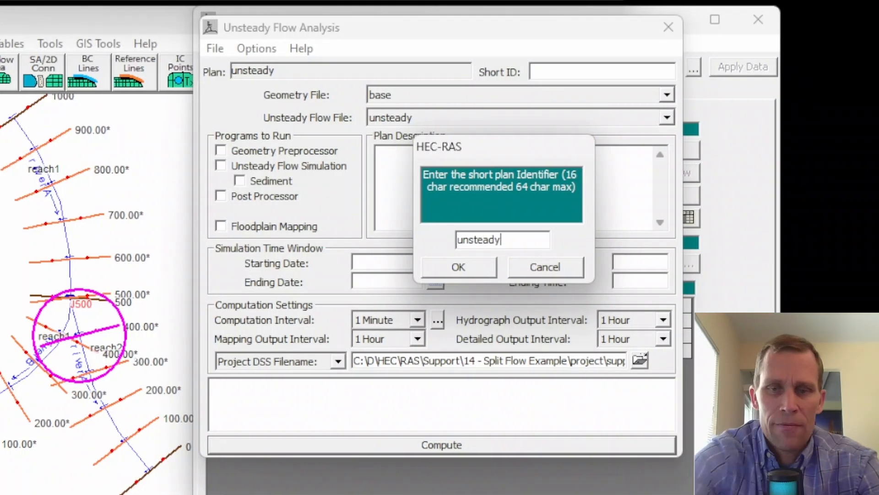
pyautogui.press('Return')
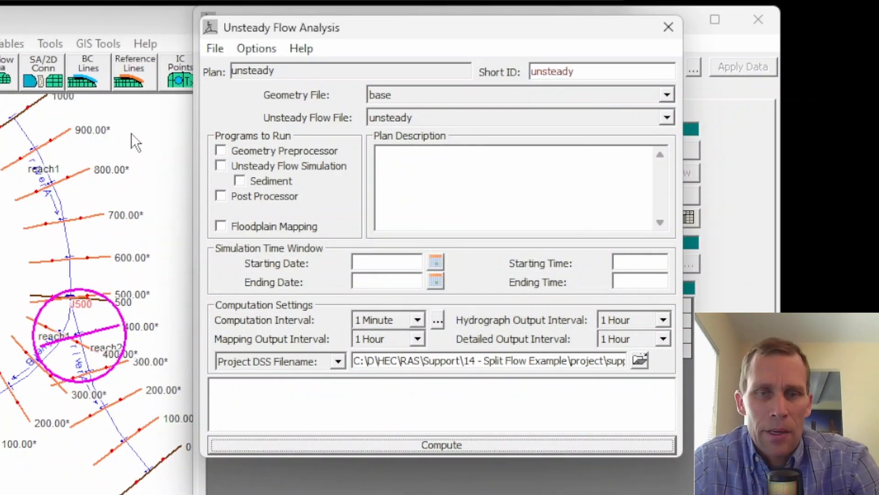
# Step: Enable the Geometry Preprocessor, Unsteady Flow Simulation and Post Processor for the unsteady plan
pyautogui.click(221, 150)
pyautogui.click(221, 166)
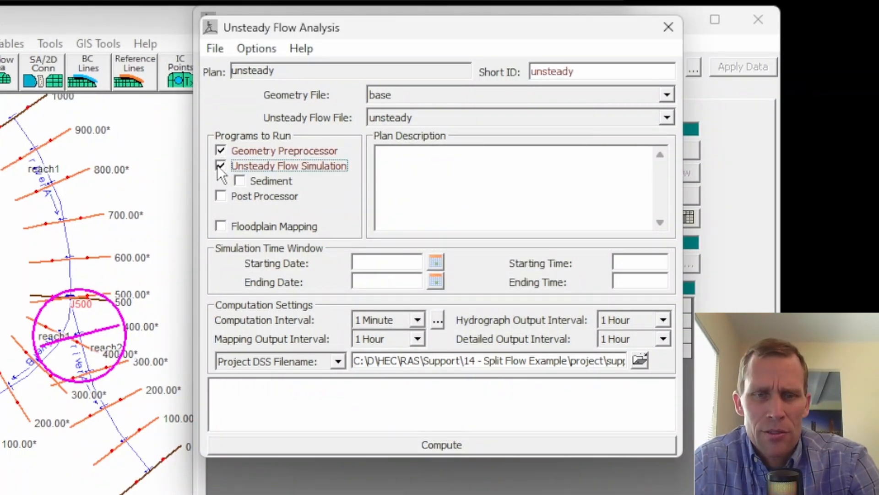
pyautogui.click(221, 197)
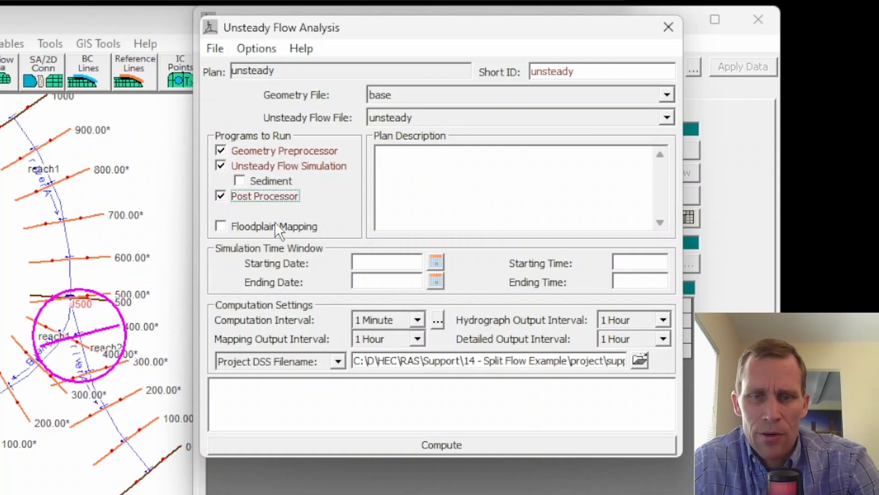
# Step: Set the simulation time window from 01JAN2022 00:00 to 02JAN2022 00:00
pyautogui.click(379, 264)
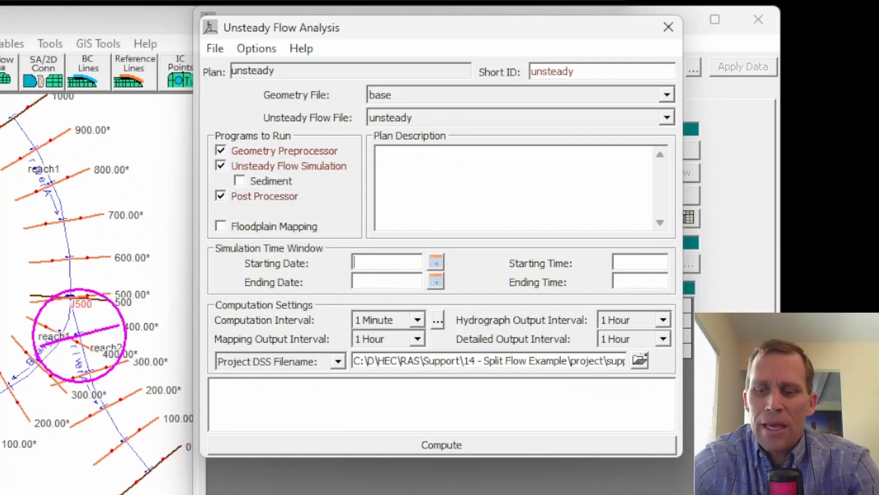
pyautogui.write('01JAN')
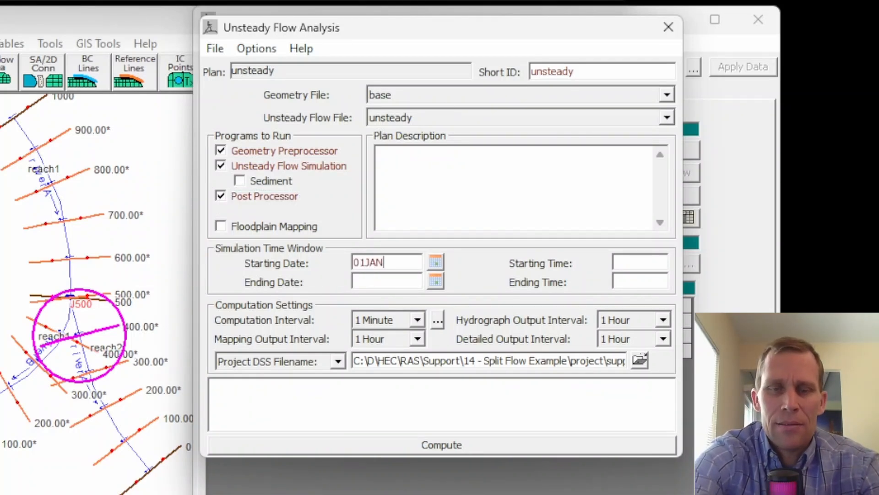
pyautogui.write('2022')
pyautogui.press('Tab')
pyautogui.press('Tab')
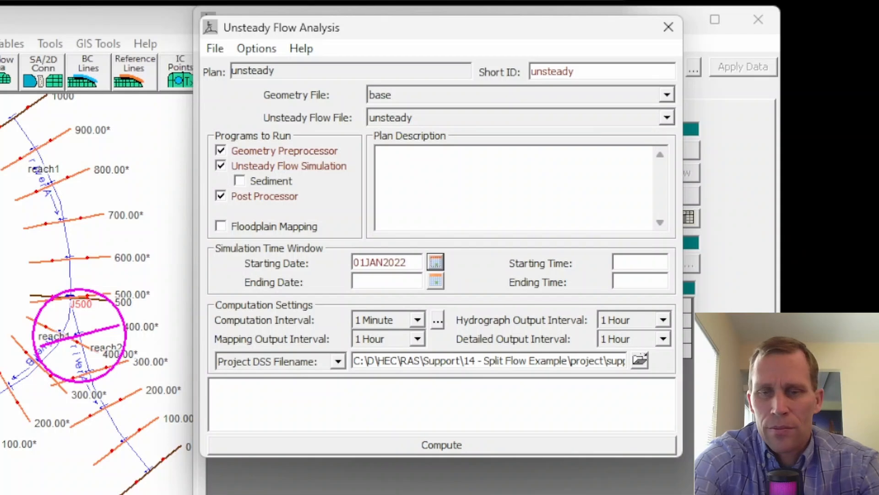
pyautogui.write('00:00')
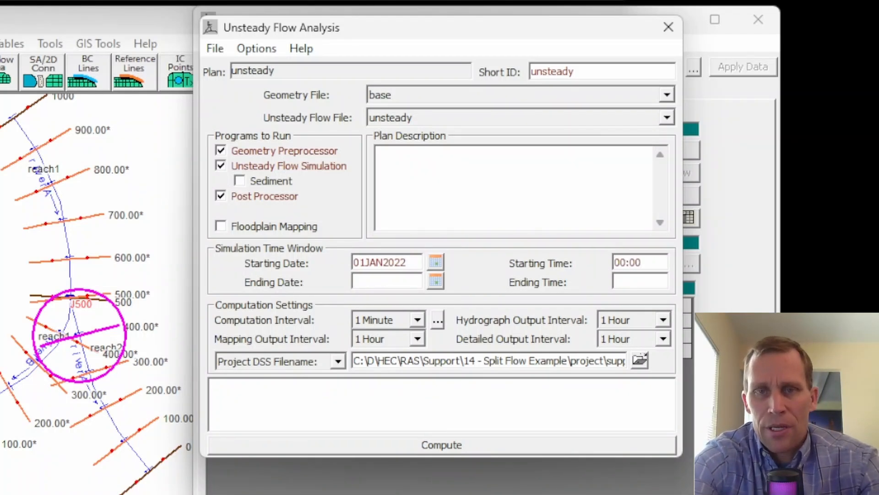
pyautogui.press('Tab')
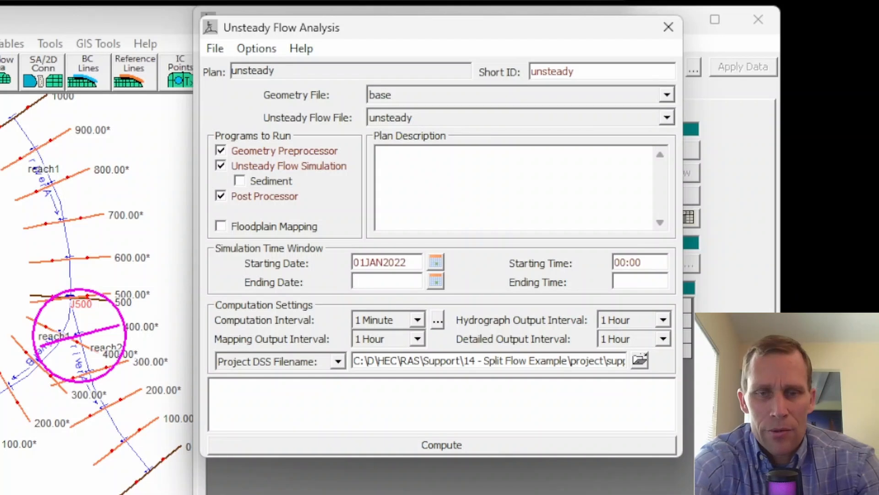
pyautogui.write('02JAN2022')
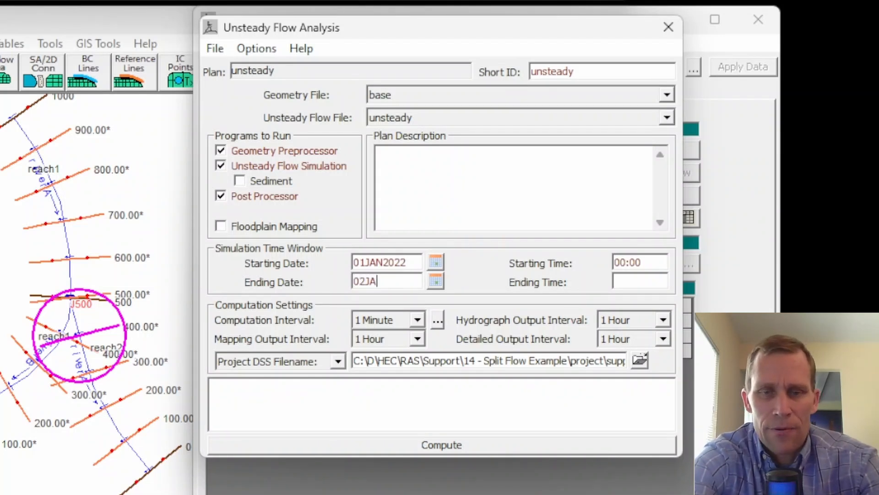
pyautogui.press('Tab')
pyautogui.write('00:00')
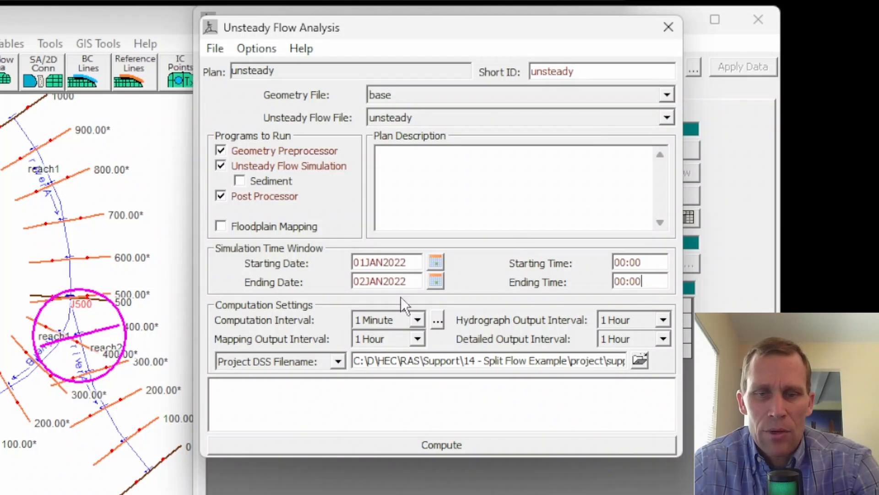
# Step: Set both the hydrograph output interval and the detailed output interval to 15 Minute
pyautogui.click(663, 319)
pyautogui.scroll(1, 635, 346)
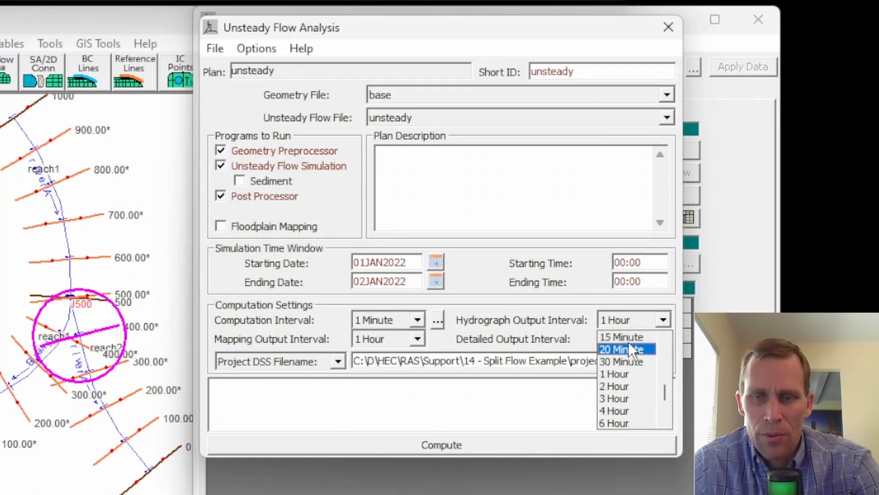
pyautogui.click(631, 337)
pyautogui.click(663, 339)
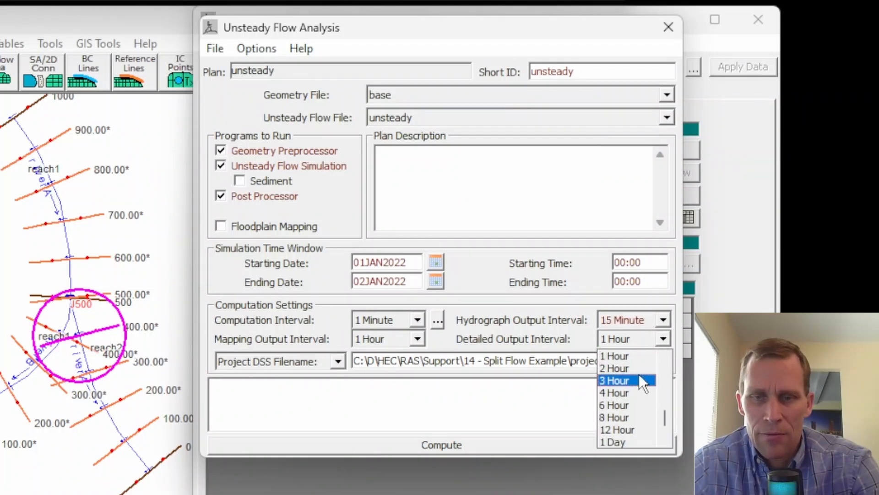
pyautogui.scroll(1, 639, 374)
pyautogui.click(628, 356)
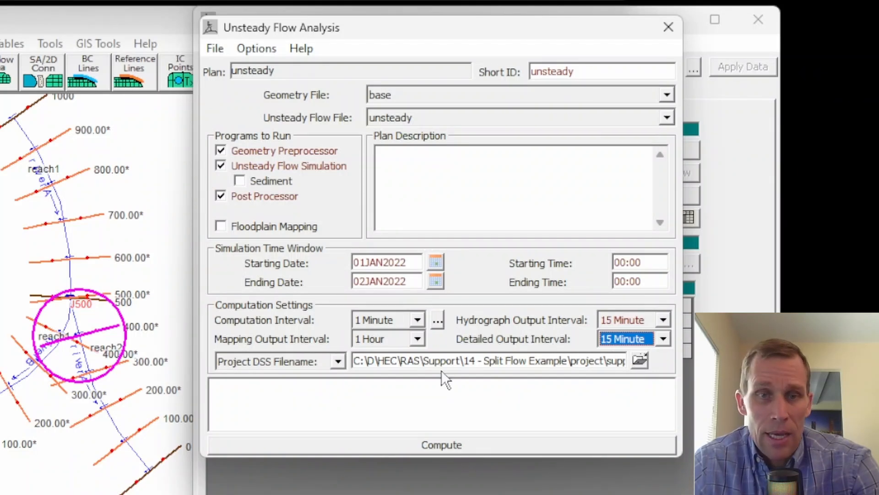
# Step: Save the unsteady plan, compute it, and close the computation and analysis windows when the run ends
pyautogui.click(213, 48)
pyautogui.click(238, 113)
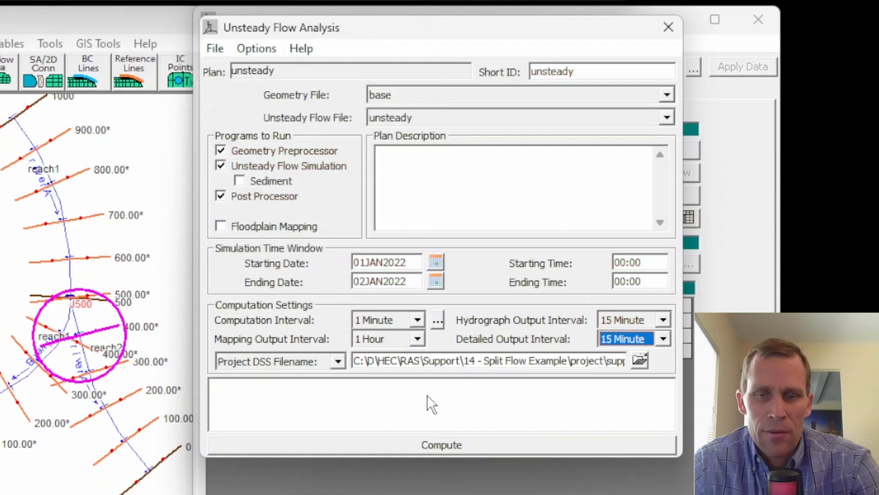
pyautogui.click(447, 445)
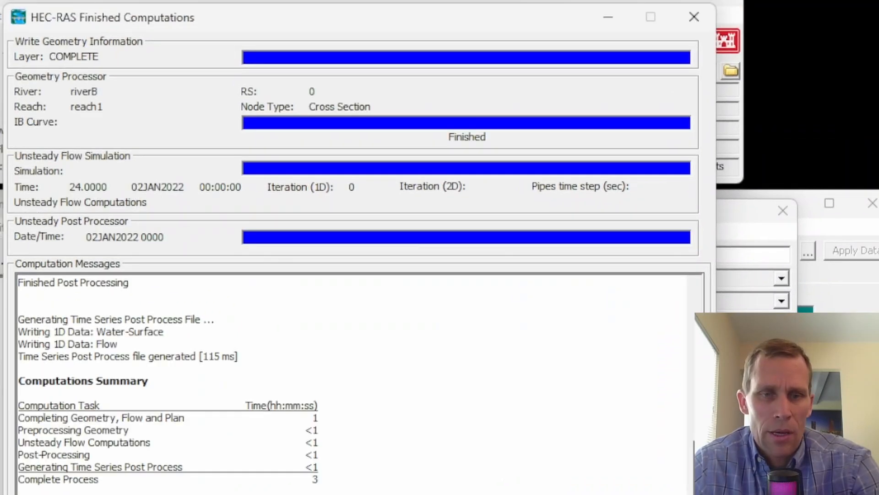
pyautogui.click(679, 492)
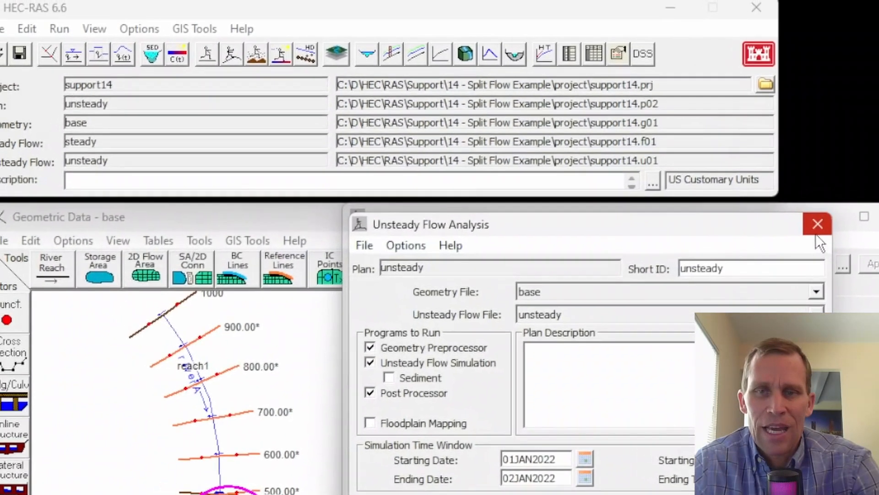
pyautogui.click(783, 211)
# Step: View the unsteady results in the X-Y-Z perspective plot at rotation angle 70 and azimuth angle 72, then close it
pyautogui.click(122, 41)
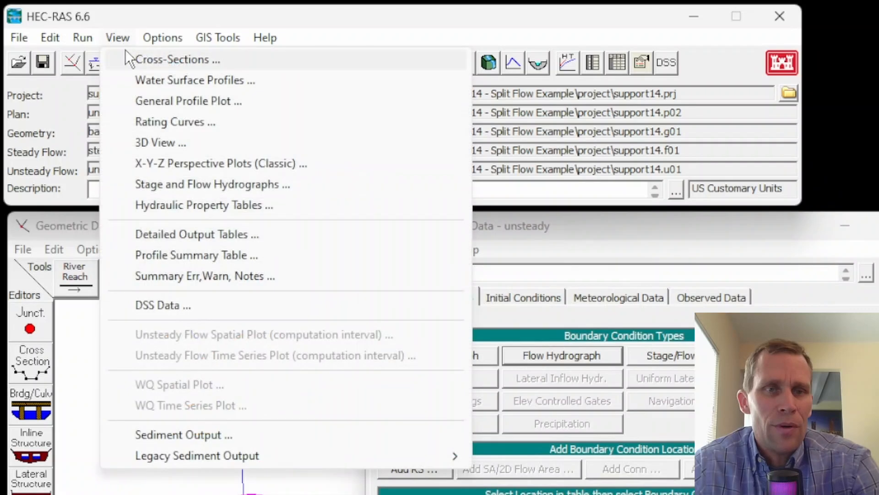
pyautogui.click(155, 163)
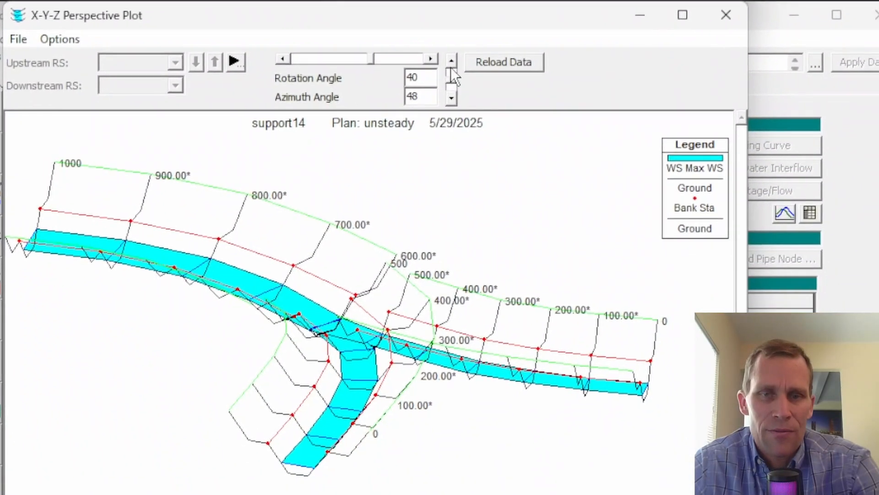
pyautogui.moveTo(451, 67); pyautogui.dragTo(451, 61)
pyautogui.moveTo(452, 96); pyautogui.dragTo(450, 96)
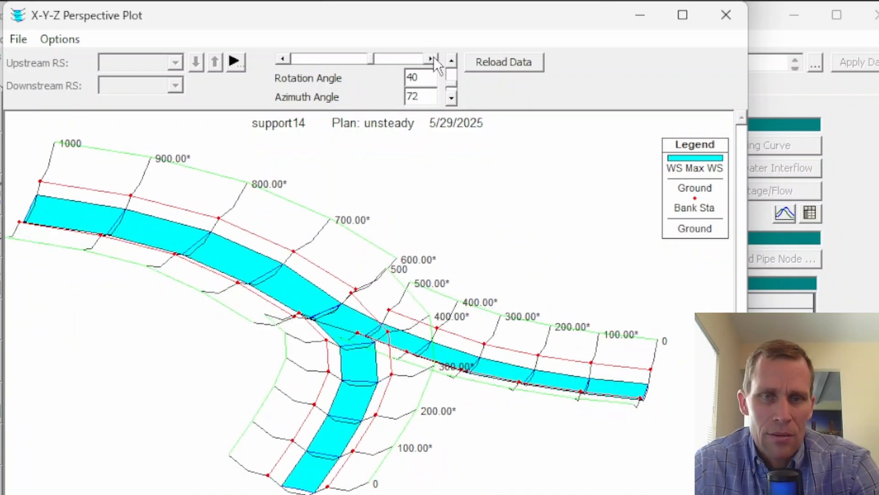
pyautogui.moveTo(433, 57); pyautogui.dragTo(436, 61)
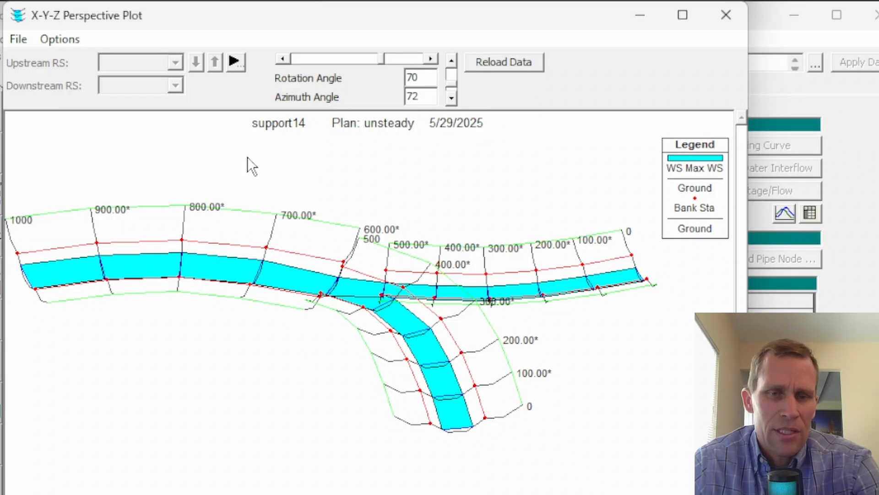
pyautogui.click(727, 16)
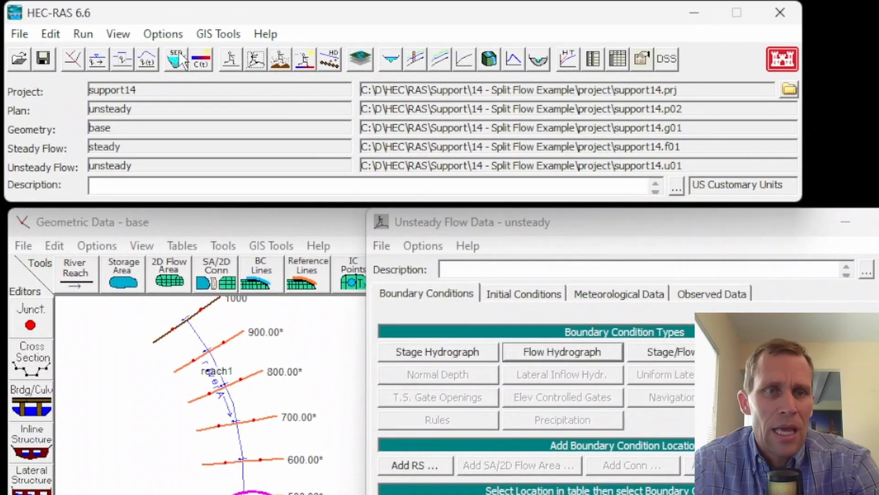
# Step: Open the profile summary table for the unsteady plan and examine the Max WS total flows along riverA reach1
pyautogui.click(125, 34)
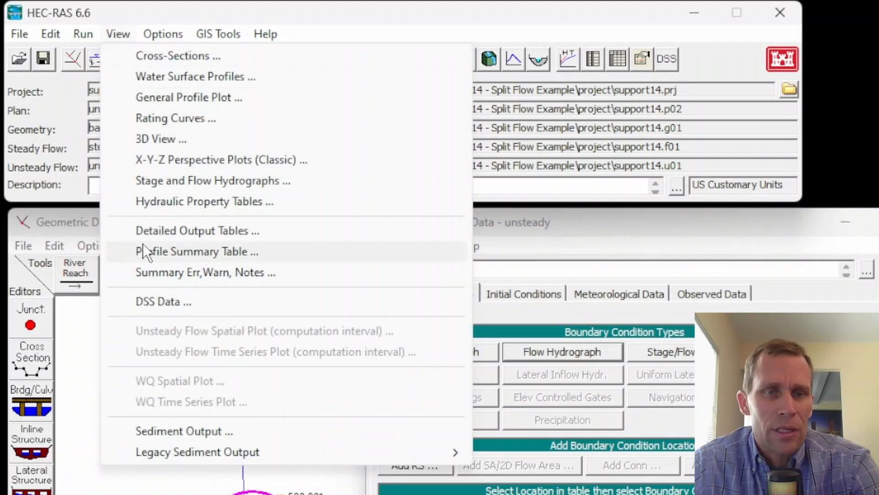
pyautogui.click(180, 255)
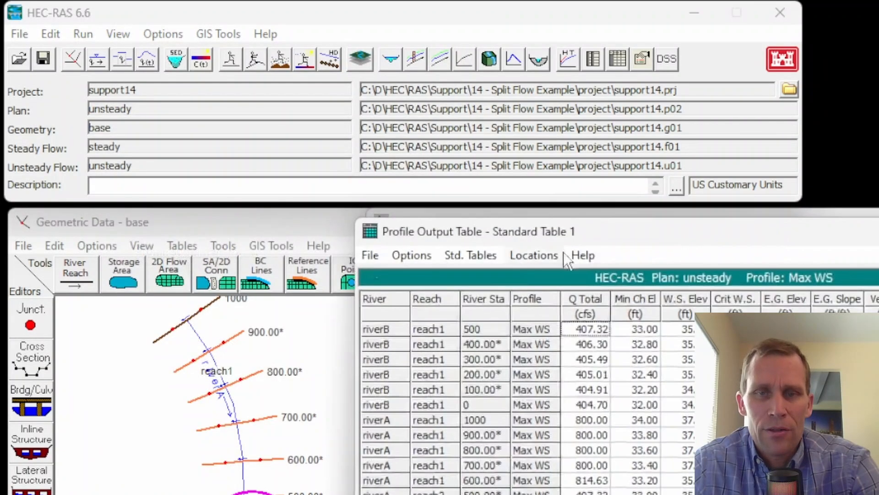
pyautogui.moveTo(608, 229); pyautogui.dragTo(553, 233)
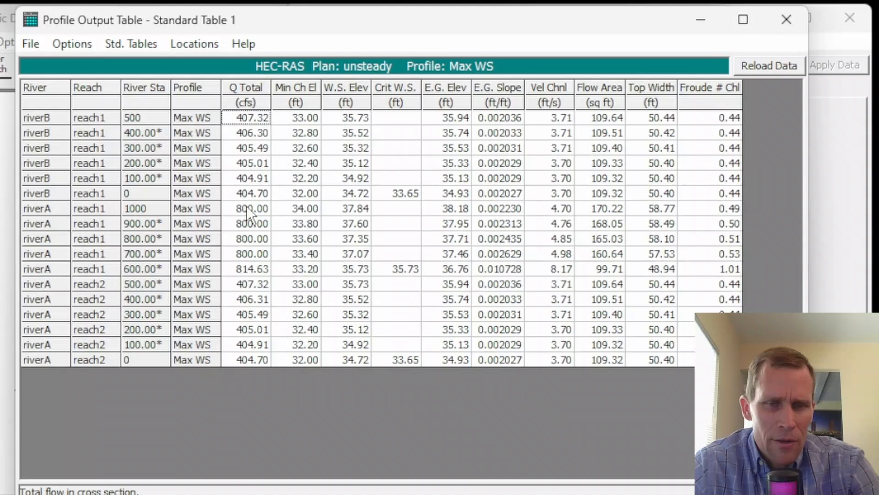
pyautogui.moveTo(247, 208); pyautogui.dragTo(257, 254)
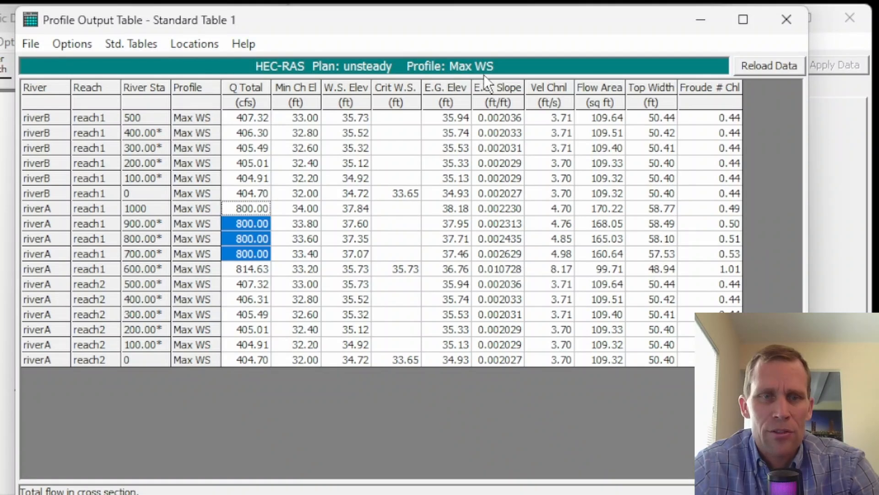
# Step: Replace the Max WS profile in the summary table with only the final time step, 02JAN2022 0000
pyautogui.click(74, 42)
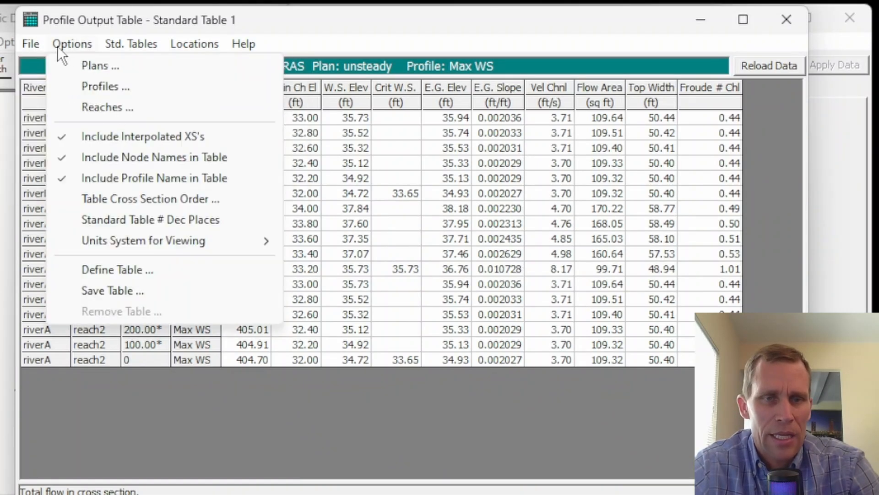
pyautogui.click(85, 85)
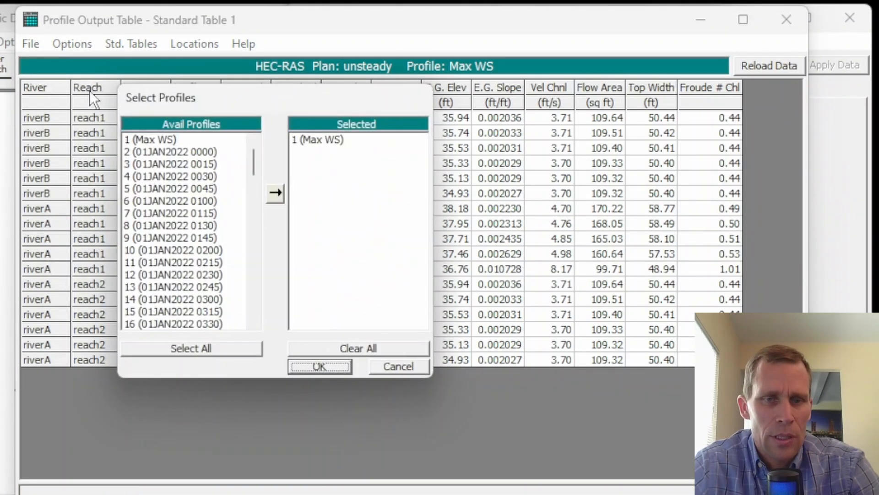
pyautogui.click(314, 348)
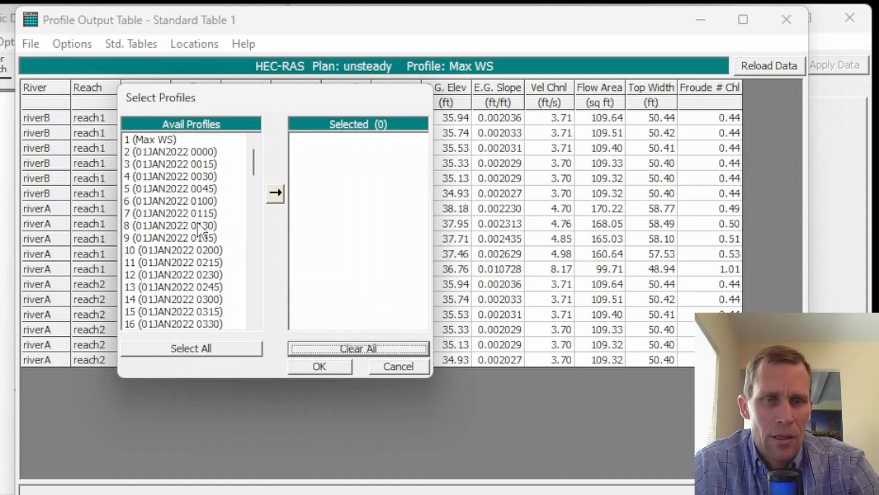
pyautogui.click(152, 164)
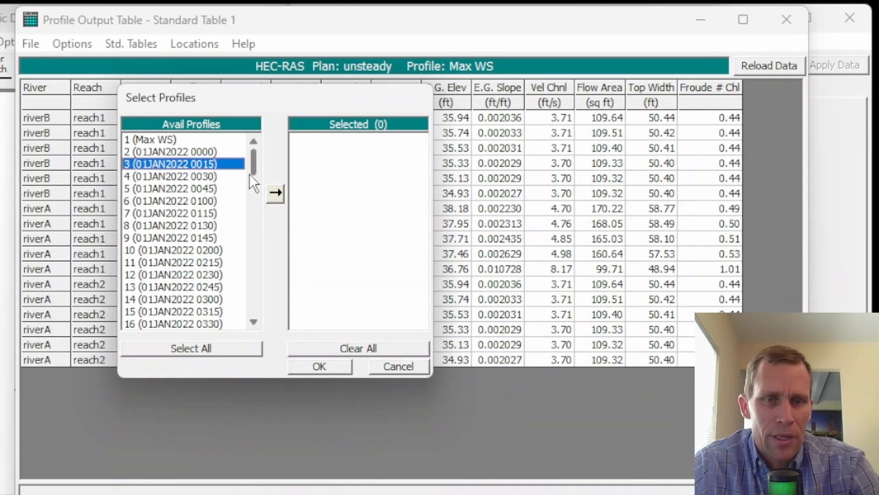
pyautogui.moveTo(252, 163); pyautogui.dragTo(274, 337)
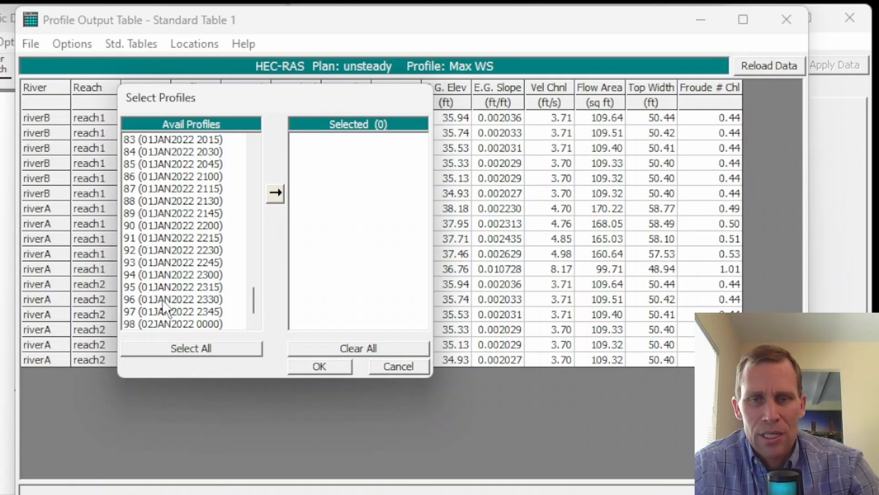
pyautogui.doubleClick(163, 323)
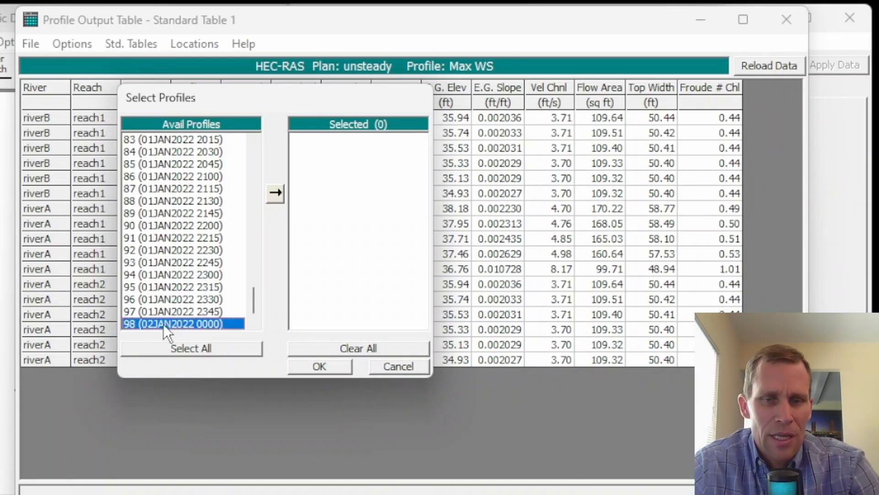
pyautogui.click(310, 369)
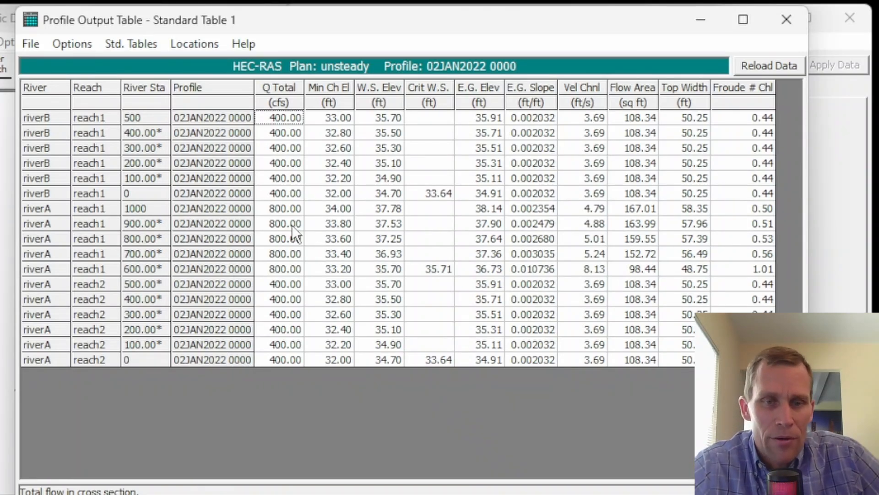
# Step: Compare the total flows at 02JAN2022 0000 between riverA reach1, riverB reach1 and riverA reach2
pyautogui.moveTo(285, 210); pyautogui.dragTo(286, 273)
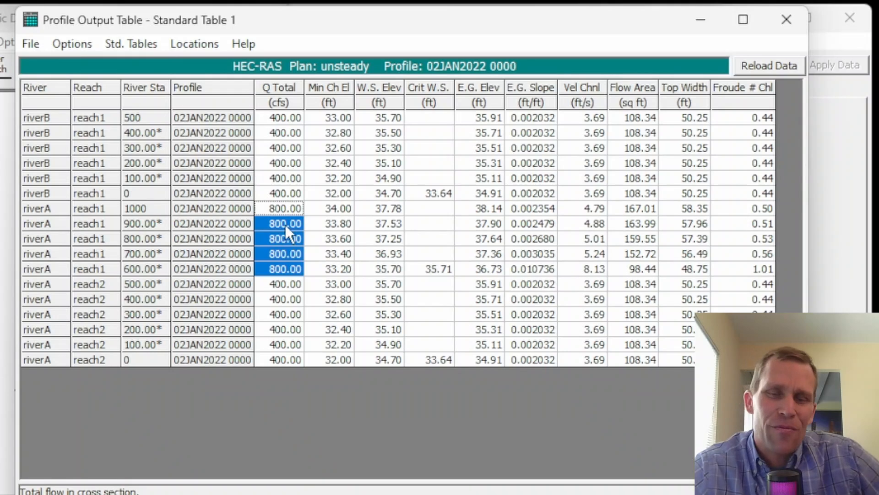
pyautogui.moveTo(282, 123); pyautogui.dragTo(277, 176)
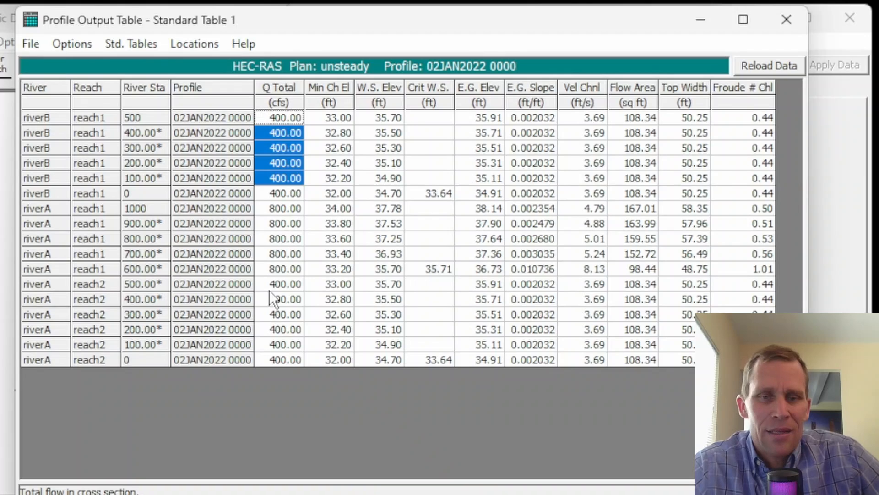
pyautogui.moveTo(274, 206); pyautogui.dragTo(272, 246)
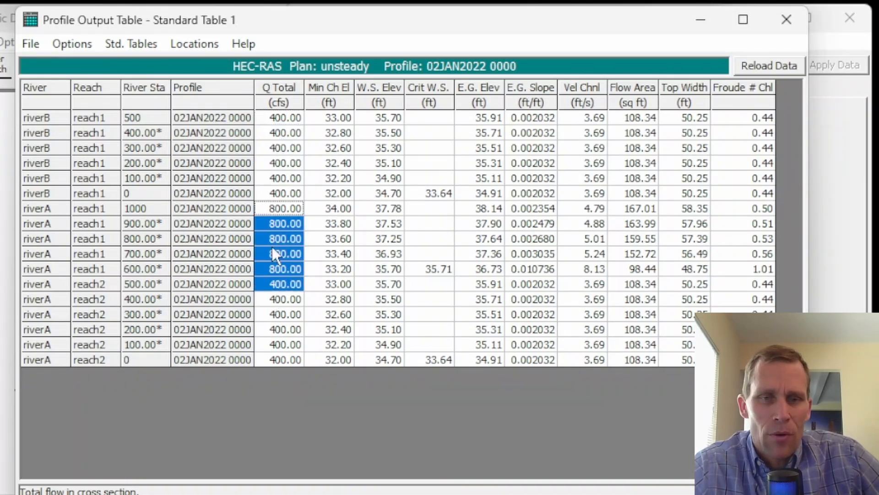
pyautogui.moveTo(269, 118); pyautogui.dragTo(282, 178)
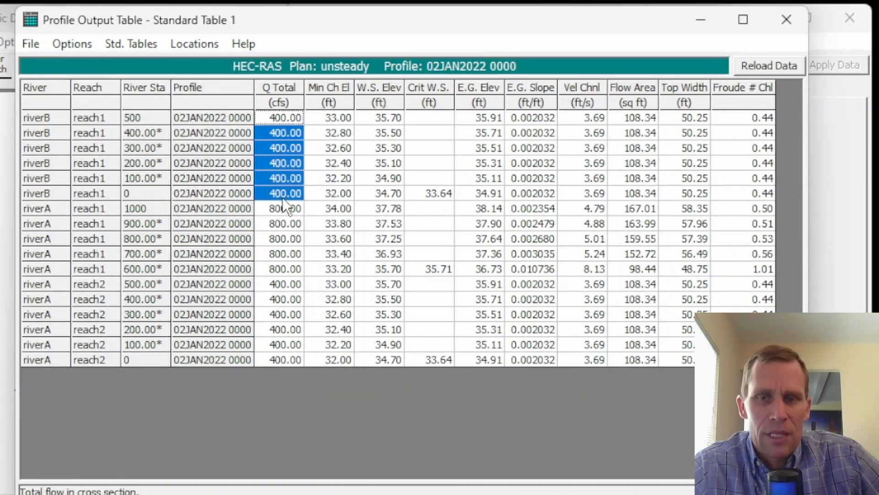
pyautogui.moveTo(285, 281); pyautogui.dragTo(292, 344)
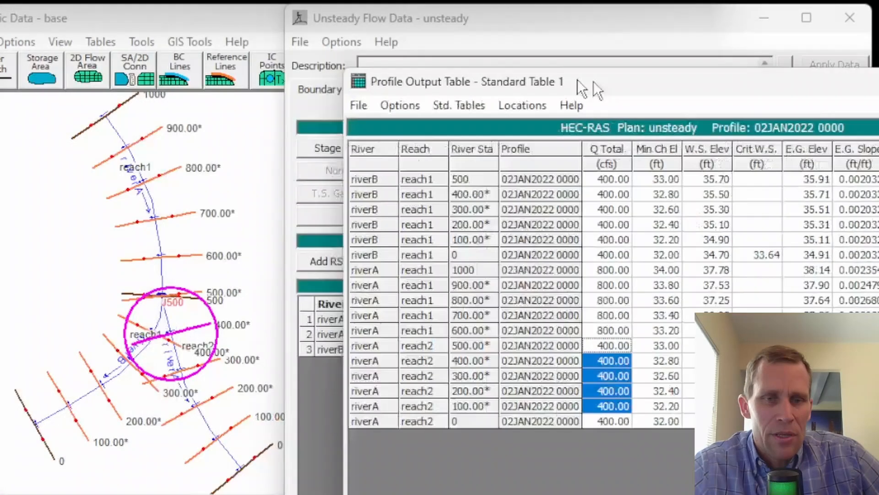
# Step: Move the output table aside and inspect junction J500 up close in the geometry schematic, ending with the whole river network in view
pyautogui.moveTo(594, 81); pyautogui.dragTo(632, 79)
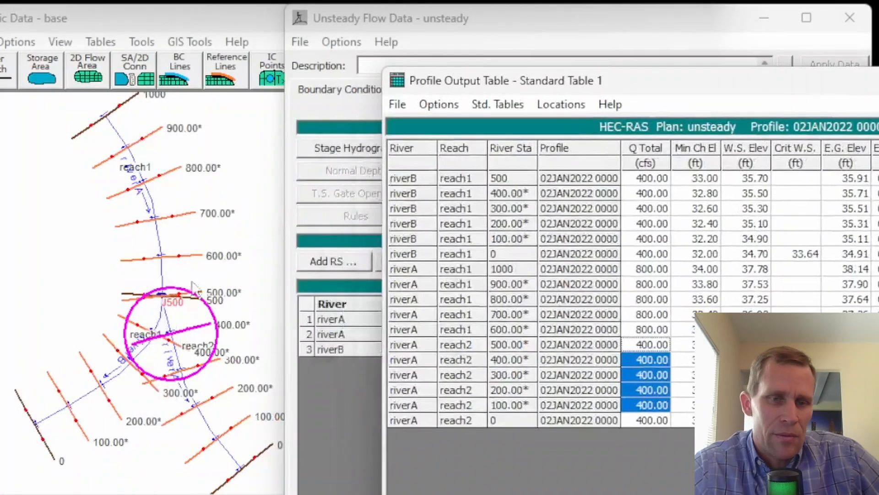
pyautogui.rightClick(138, 285)
pyautogui.click(76, 288)
pyautogui.scroll(8, 124, 314)
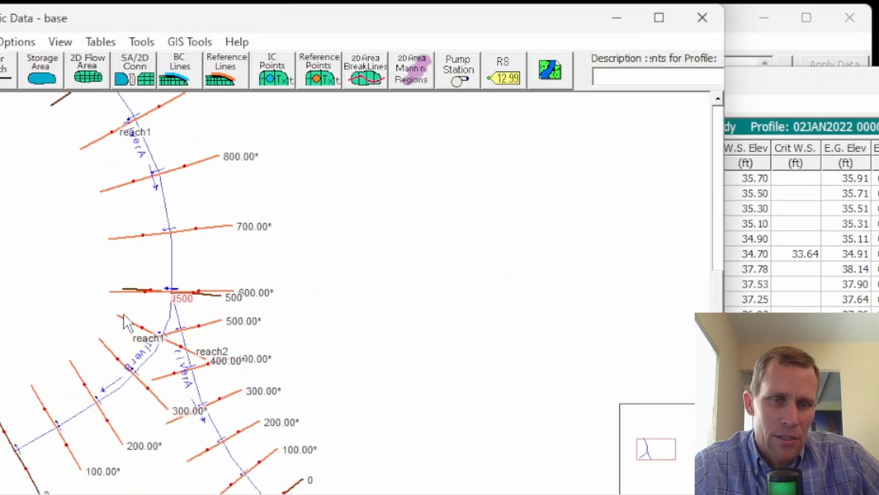
pyautogui.scroll(3, 216, 268)
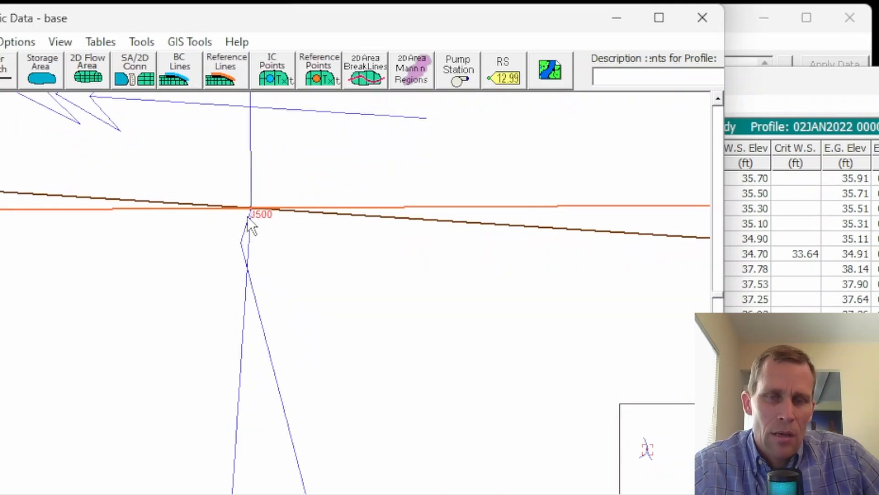
pyautogui.scroll(-4, 249, 215)
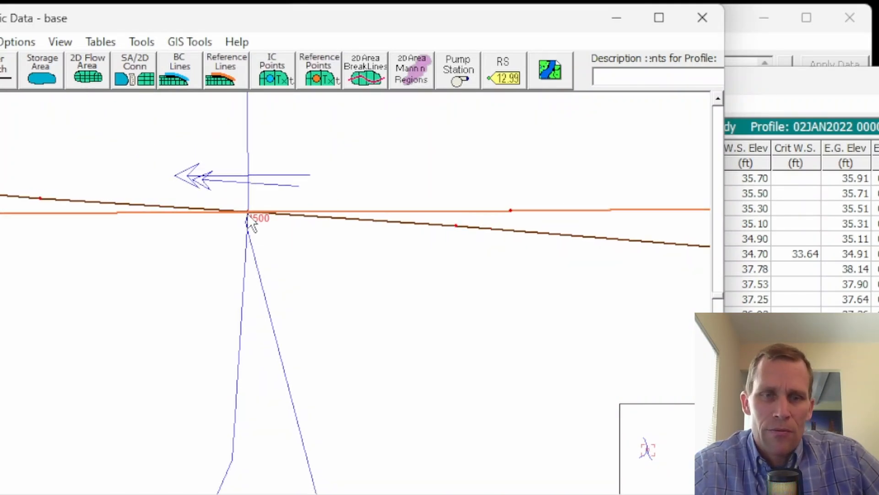
pyautogui.scroll(-3, 247, 213)
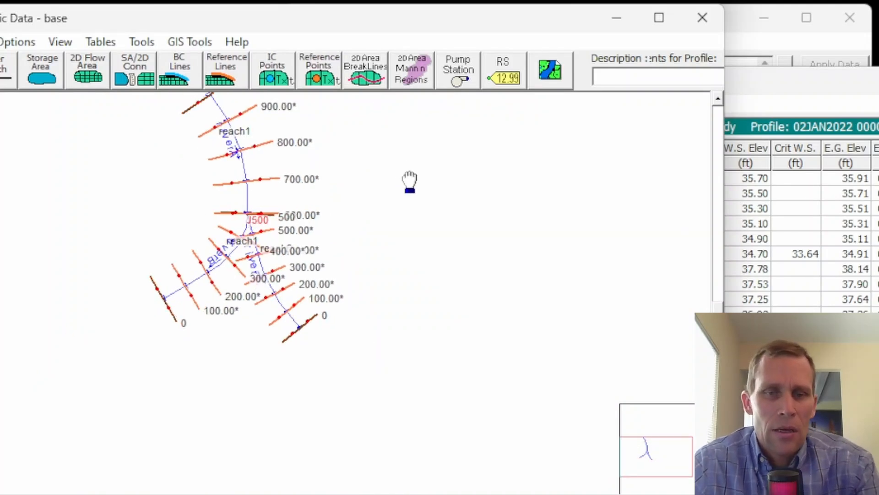
pyautogui.moveTo(411, 183); pyautogui.dragTo(323, 274)
# Step: Place the output table beside the river schematic and review how total flow divides between the reaches at the split
pyautogui.moveTo(774, 79); pyautogui.dragTo(632, 21)
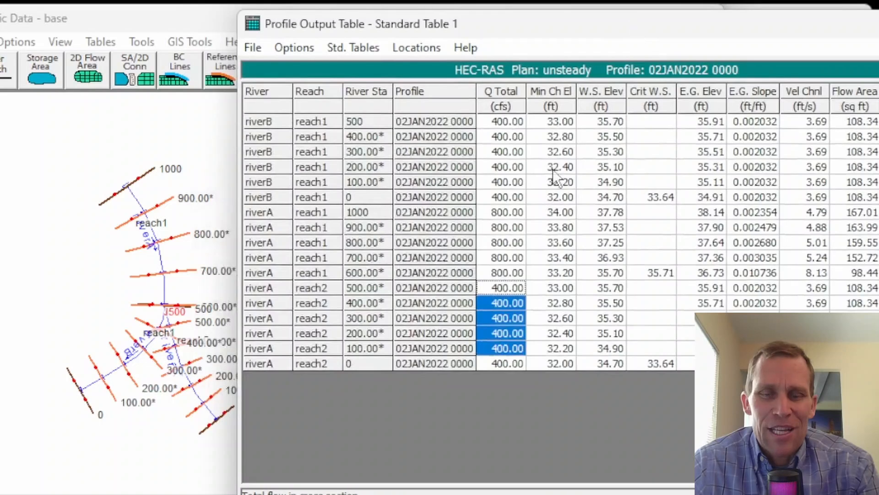
pyautogui.moveTo(504, 121); pyautogui.dragTo(515, 210)
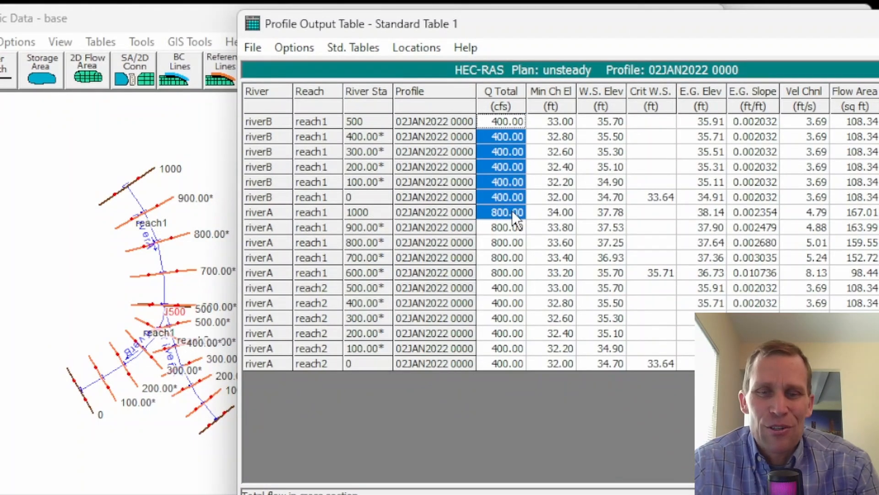
pyautogui.click(512, 210)
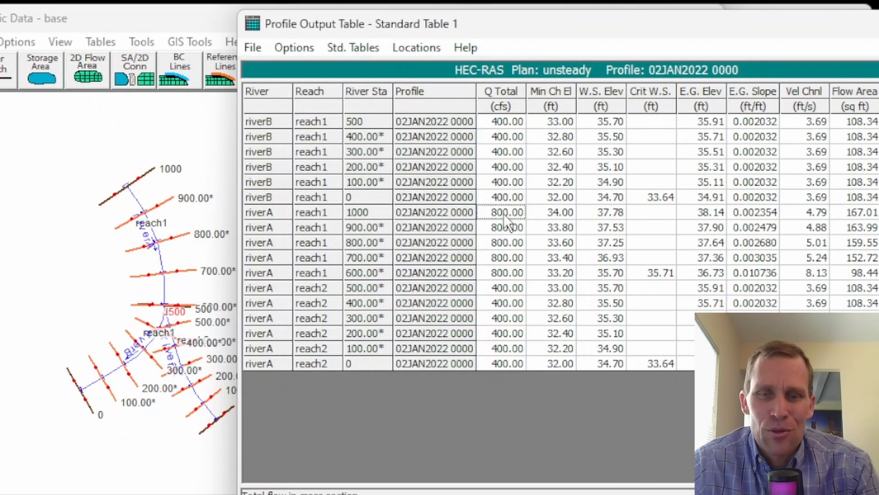
pyautogui.moveTo(502, 203); pyautogui.dragTo(495, 303)
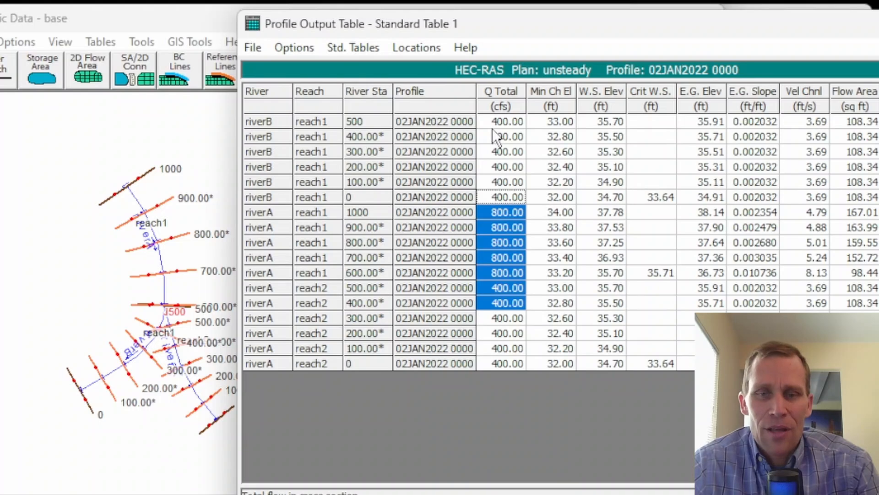